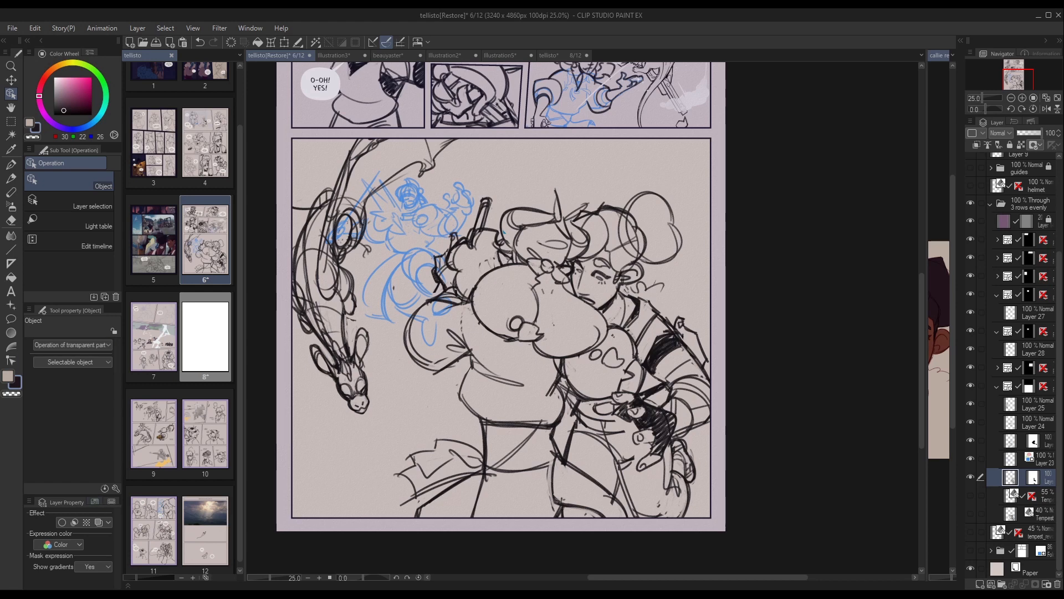
Switch to page 8 of the tellisto comic and select the Tempest Copy 3D layer of the bottom panel.
{"action": "left_click", "coordinate": [560, 56]}
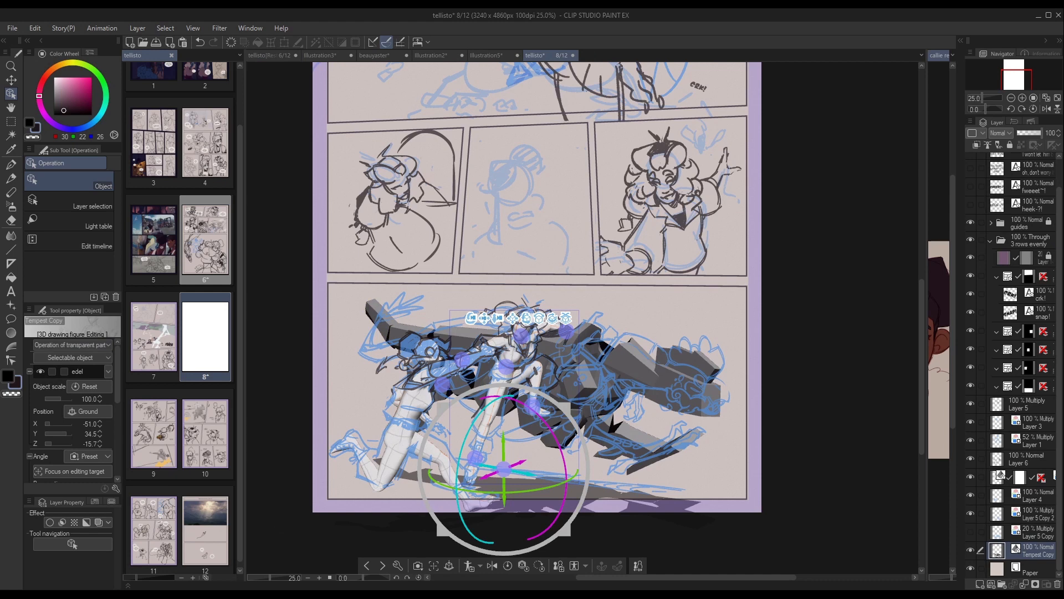
{"action": "left_click", "coordinate": [1028, 386]}
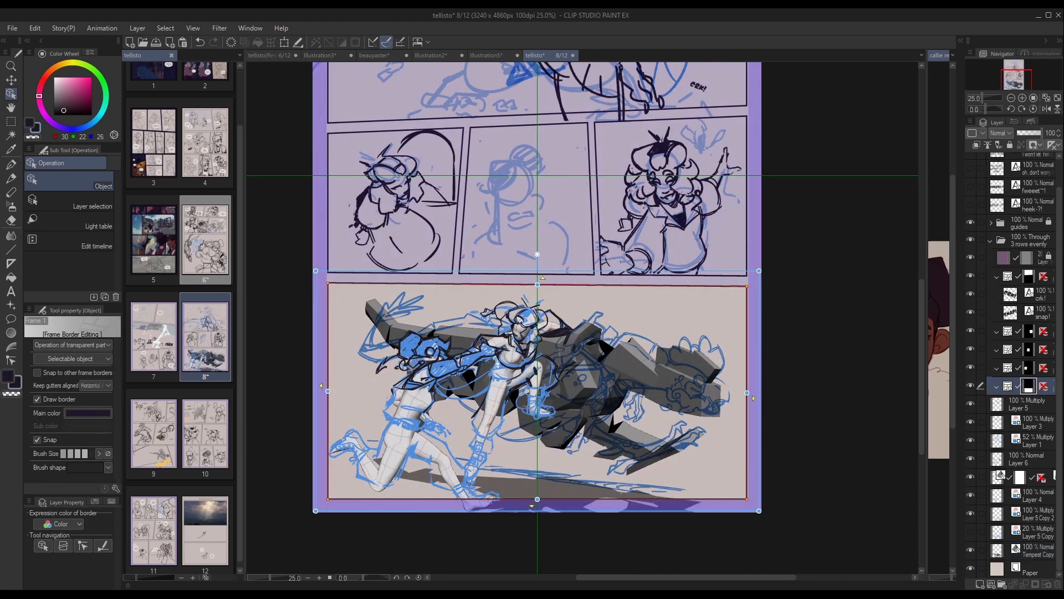
{"action": "left_click", "coordinate": [1037, 551]}
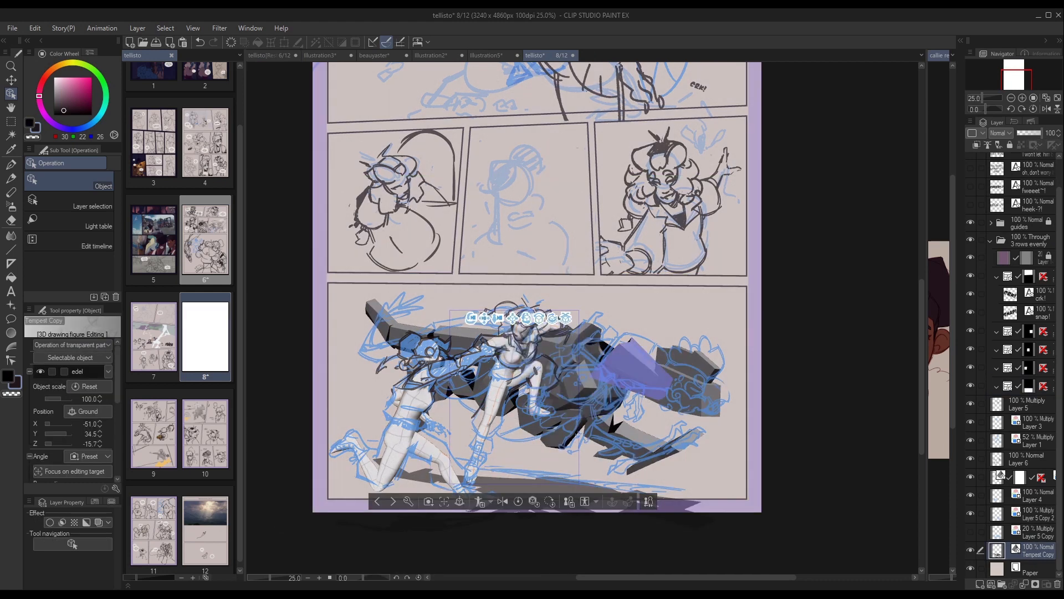
Inspect the 3D models in the bottom panel by selecting the blocky chungy reference and the edel drawing figure.
{"action": "left_click", "coordinate": [636, 368]}
{"action": "mouse_move", "coordinate": [386, 306]}
{"action": "left_mouse_down"}
{"action": "mouse_move", "coordinate": [407, 299]}
{"action": "mouse_move", "coordinate": [388, 286]}
{"action": "mouse_move", "coordinate": [380, 327]}
{"action": "mouse_move", "coordinate": [384, 292]}
{"action": "left_mouse_up"}
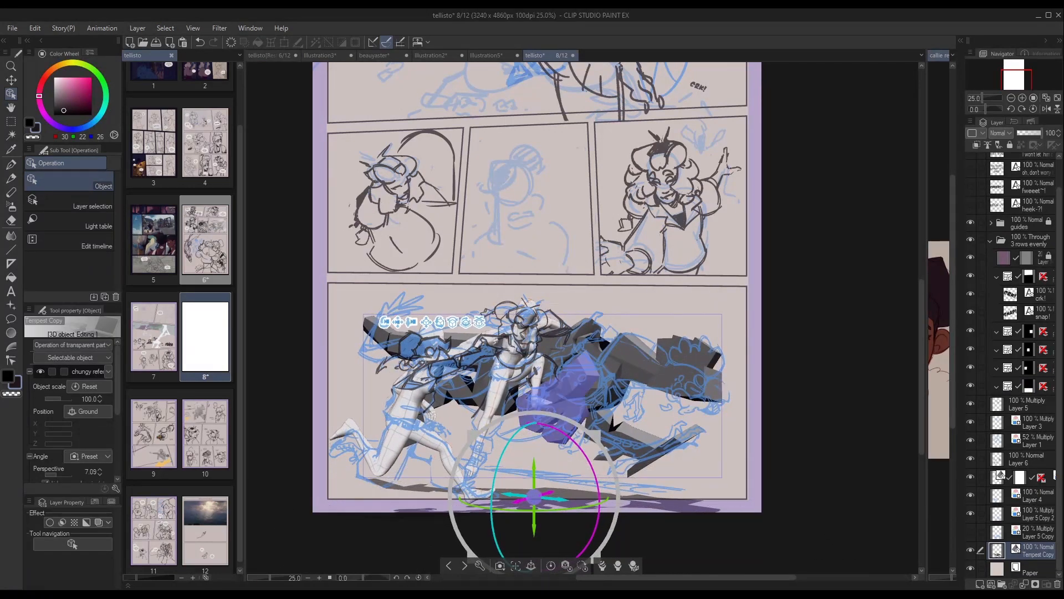
{"action": "left_click", "coordinate": [460, 424]}
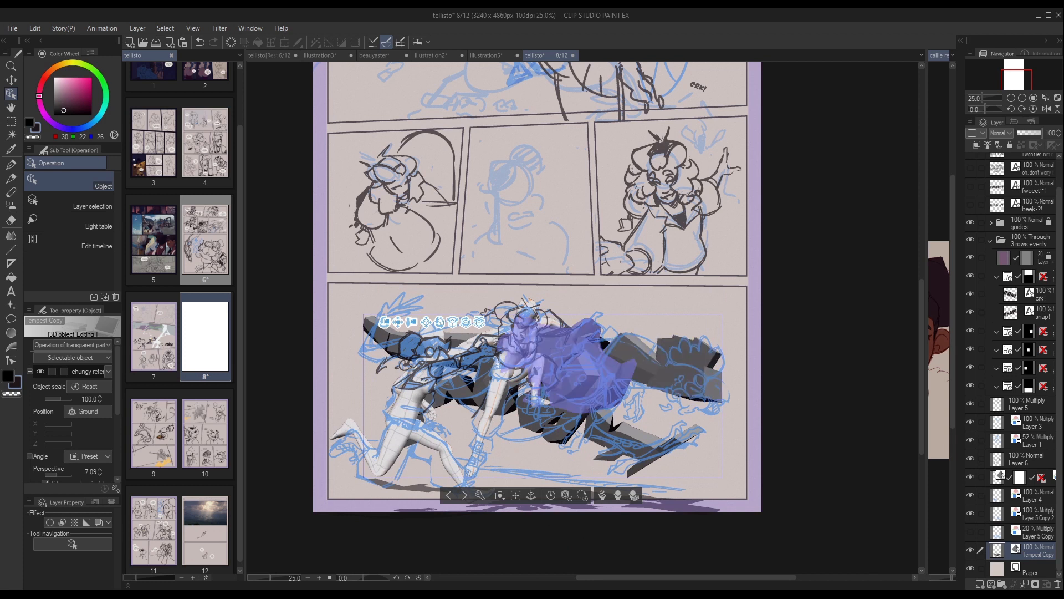
{"action": "left_click", "coordinate": [560, 366]}
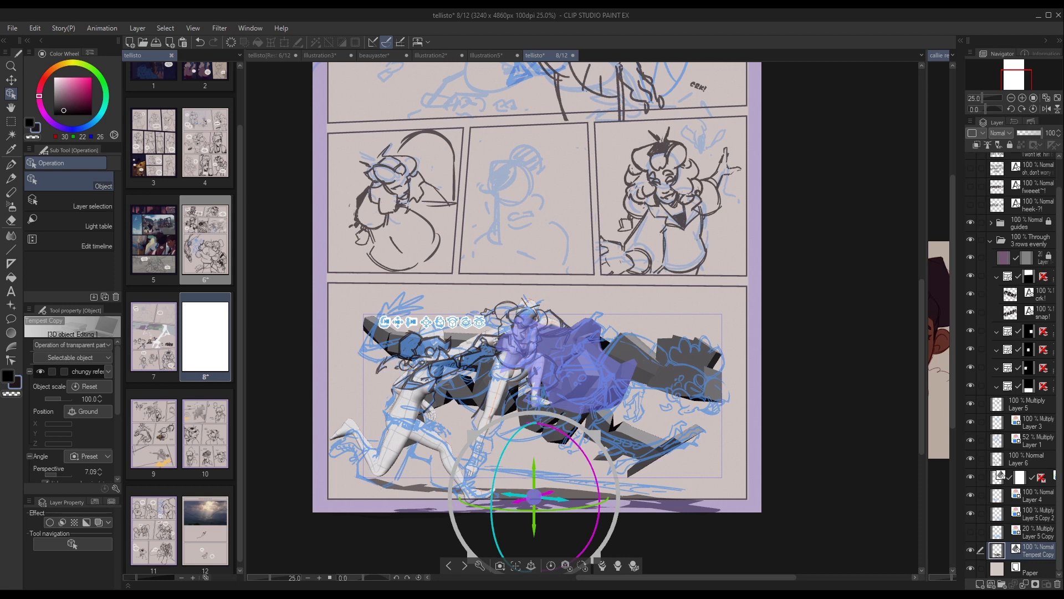
{"action": "left_click", "coordinate": [656, 474]}
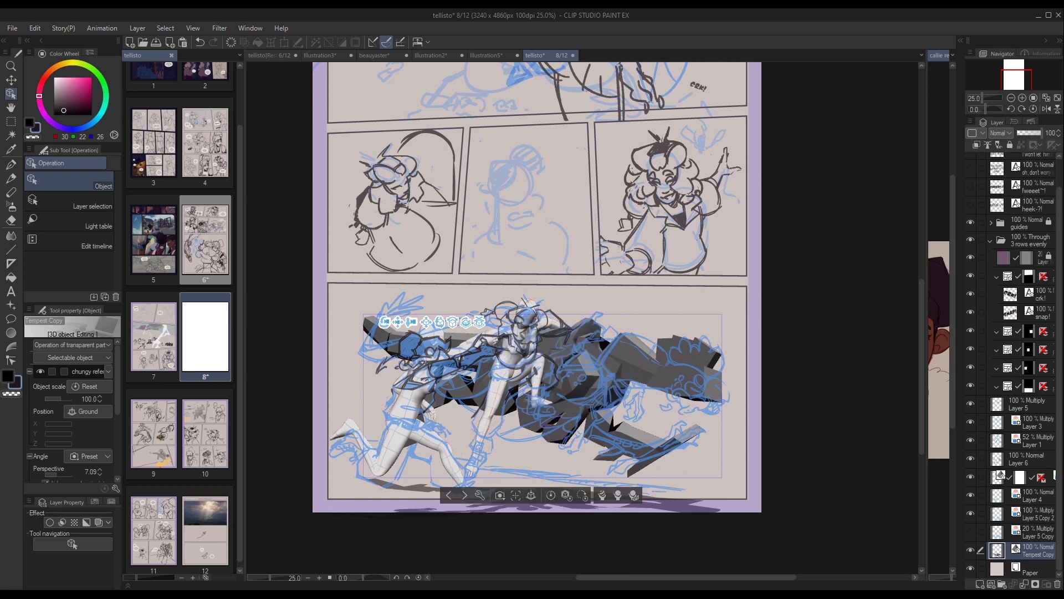
{"action": "left_click", "coordinate": [496, 394]}
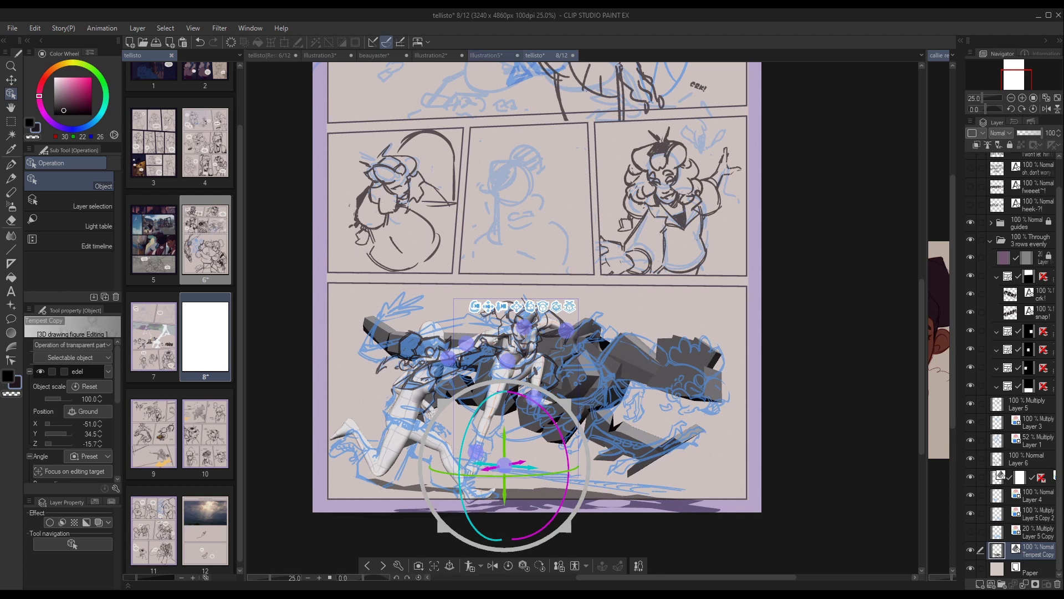
Open the Illustration2 document with the two standing 3D drawing figures.
{"action": "left_click", "coordinate": [486, 55]}
{"action": "left_click", "coordinate": [431, 55]}
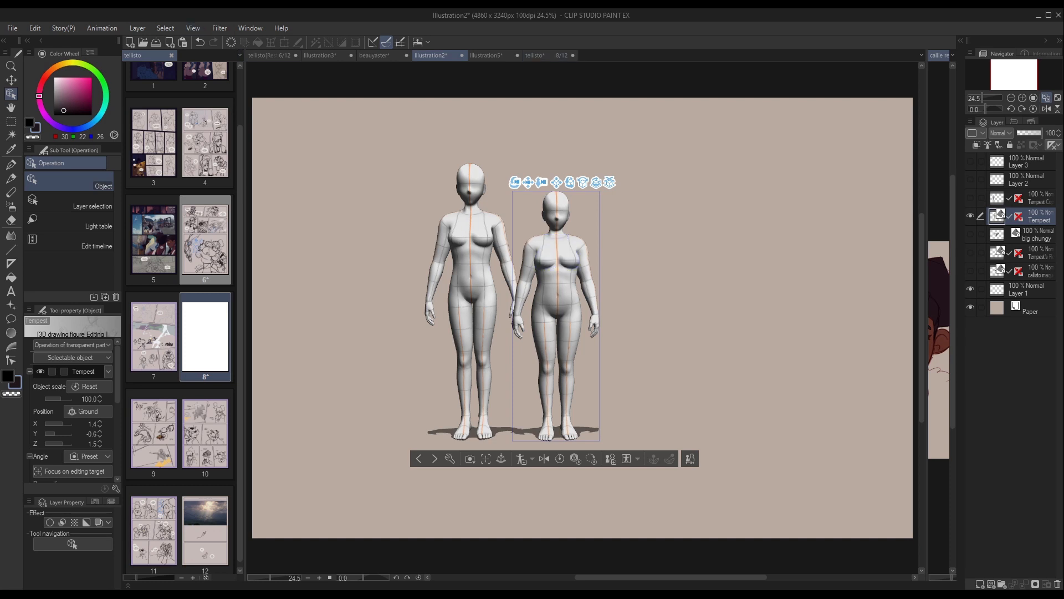
Return to comic page 6 and show the Tempest 3D layer at 40% opacity beneath the large panel's sketch.
{"action": "left_click", "coordinate": [269, 55]}
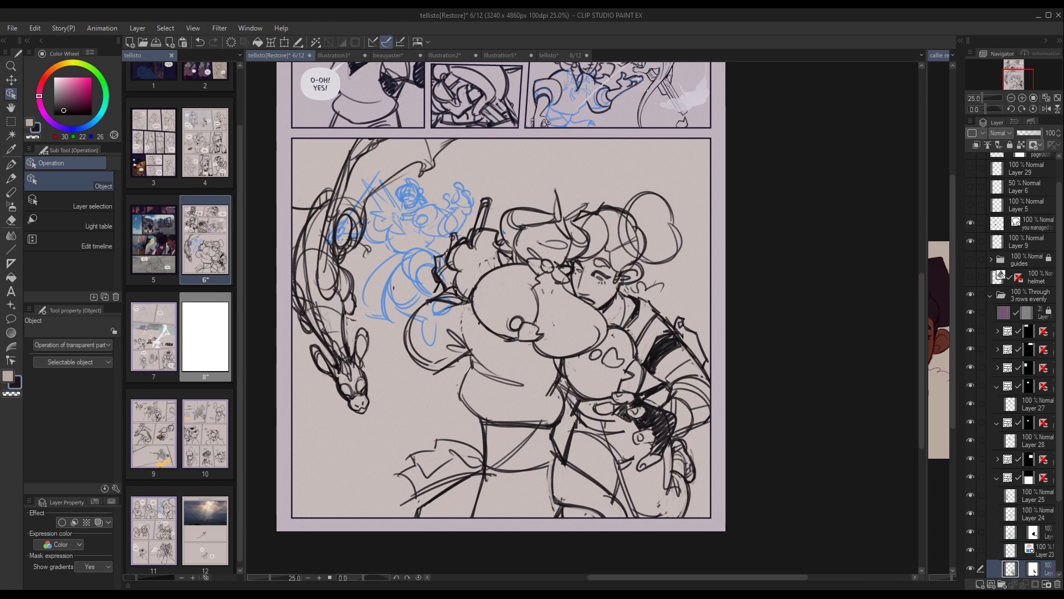
{"action": "scroll", "coordinate": [1014, 366], "scroll_direction": "down", "scroll_amount": 5}
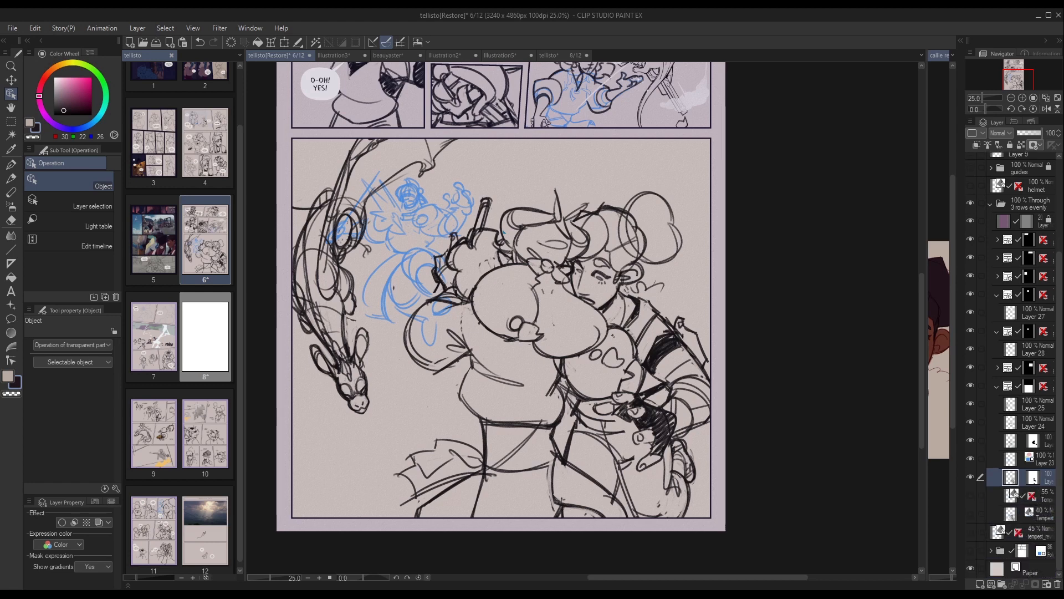
{"action": "left_click", "coordinate": [970, 512]}
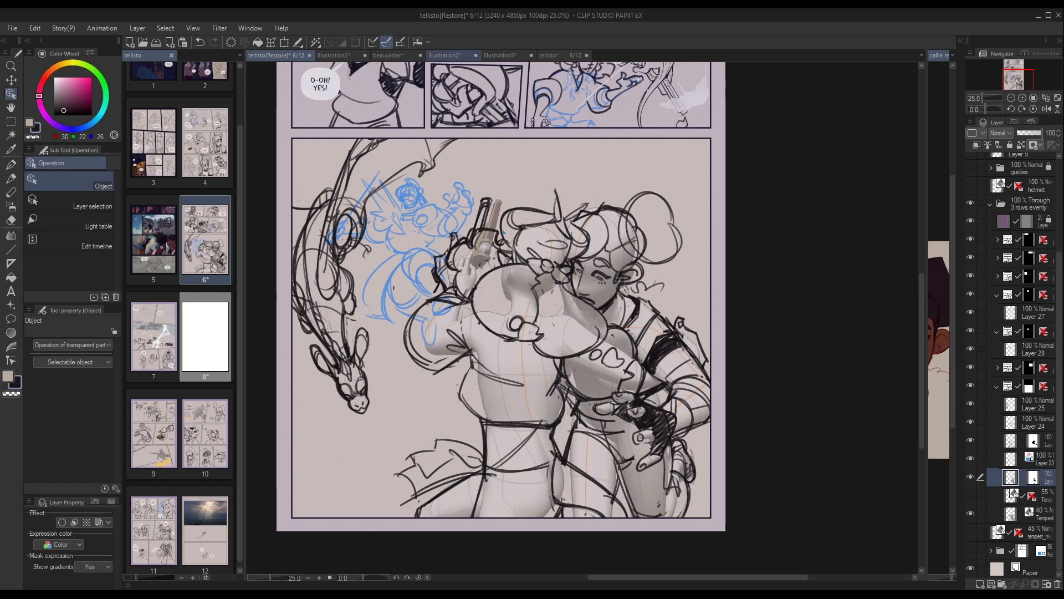
In Illustration2, try posing the Tempest figure by rotating both thighs so the legs stretch forward, and view the pose from behind.
{"action": "left_click", "coordinate": [444, 55]}
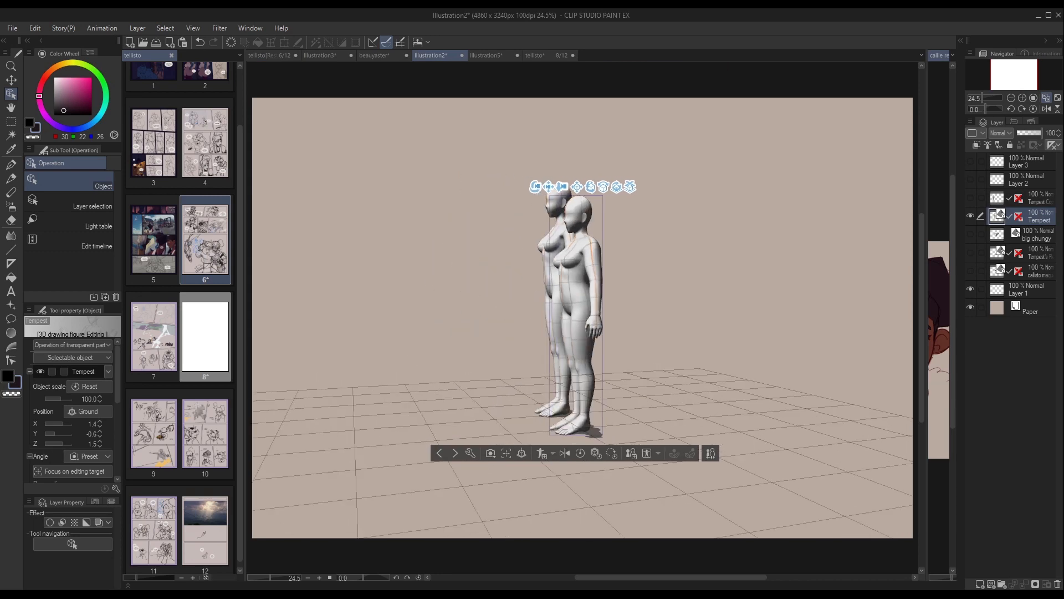
{"action": "left_click", "coordinate": [589, 338]}
{"action": "left_click", "coordinate": [587, 336]}
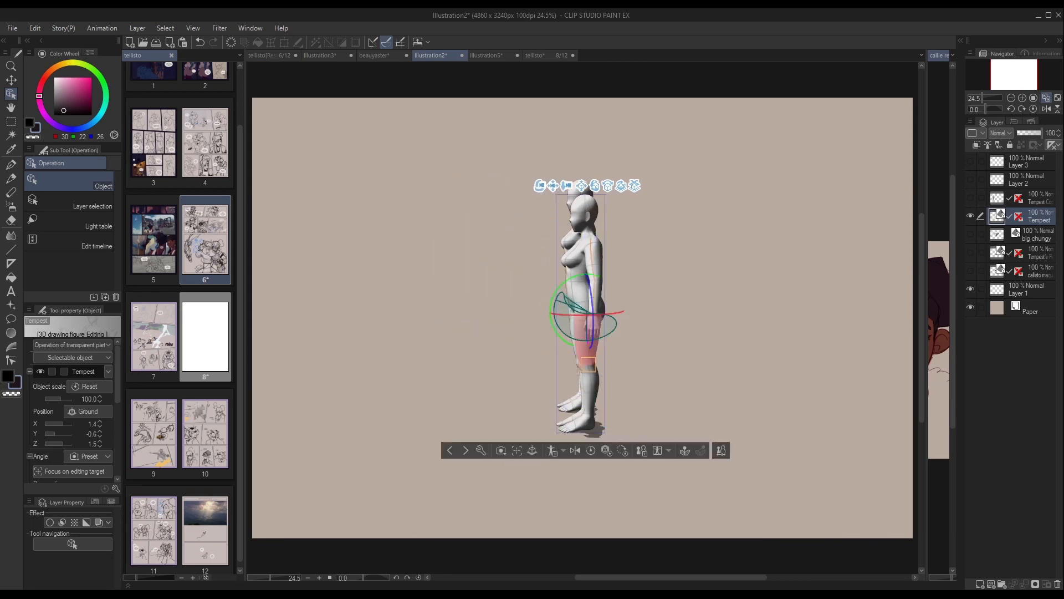
{"action": "left_click_drag", "start_coordinate": [555, 328], "coordinate": [588, 330]}
{"action": "left_click", "coordinate": [584, 345]}
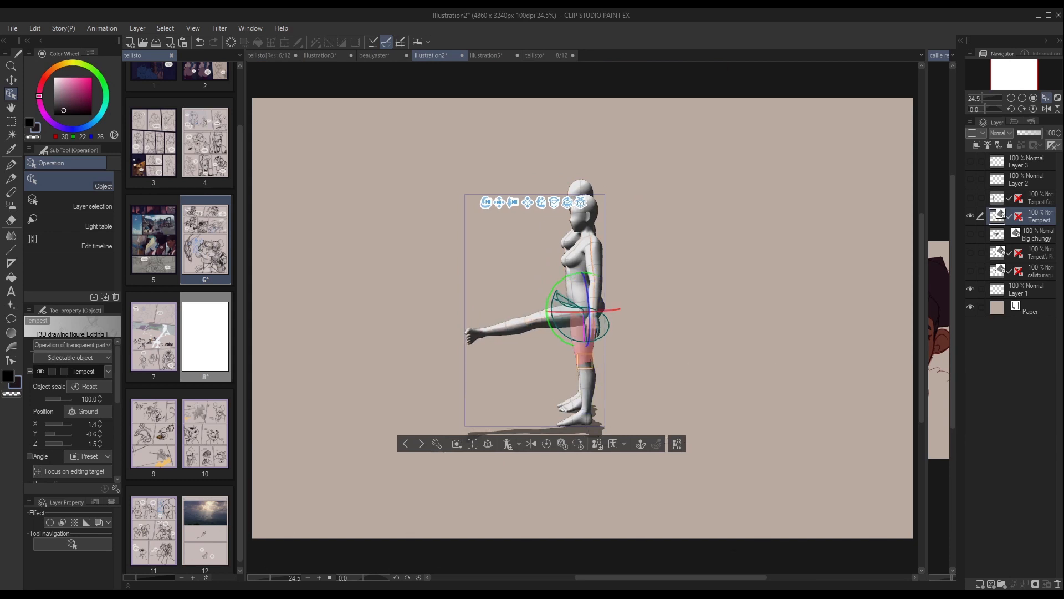
{"action": "left_click_drag", "start_coordinate": [571, 275], "coordinate": [590, 328]}
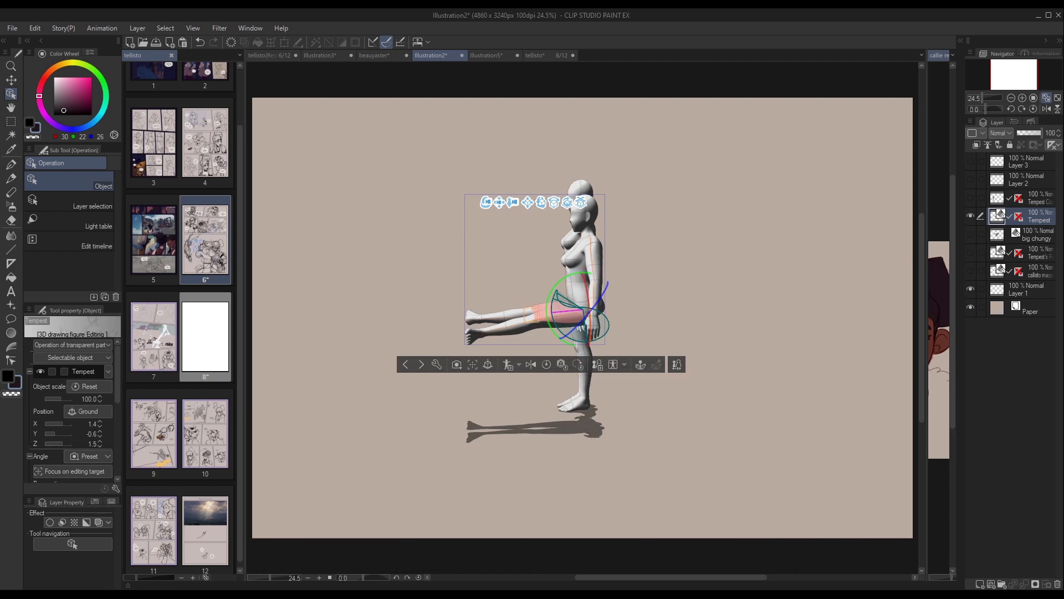
{"action": "left_click_drag", "start_coordinate": [688, 288], "coordinate": [591, 295]}
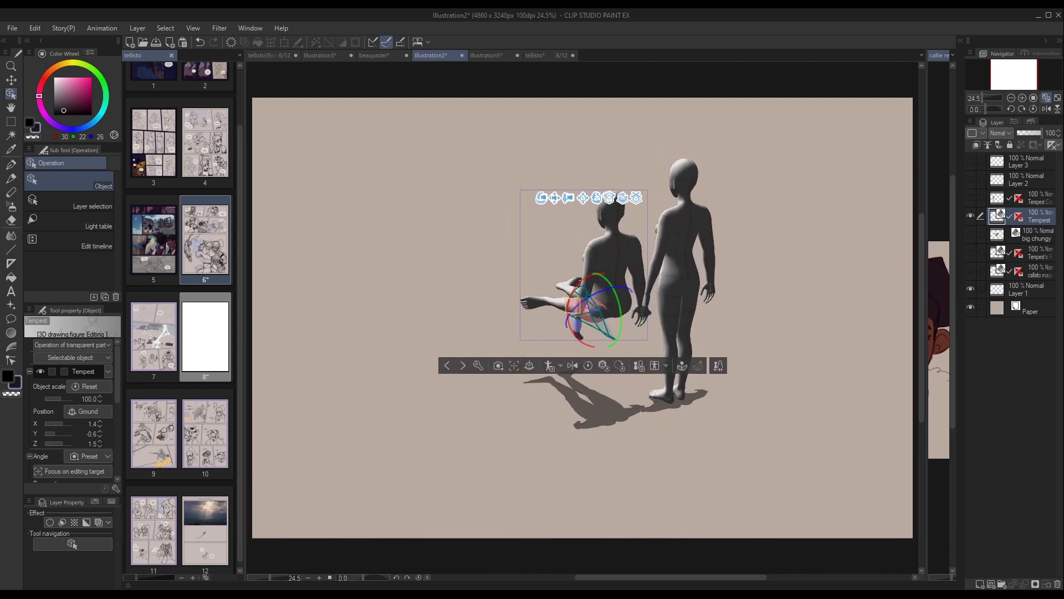
{"action": "left_click", "coordinate": [559, 304]}
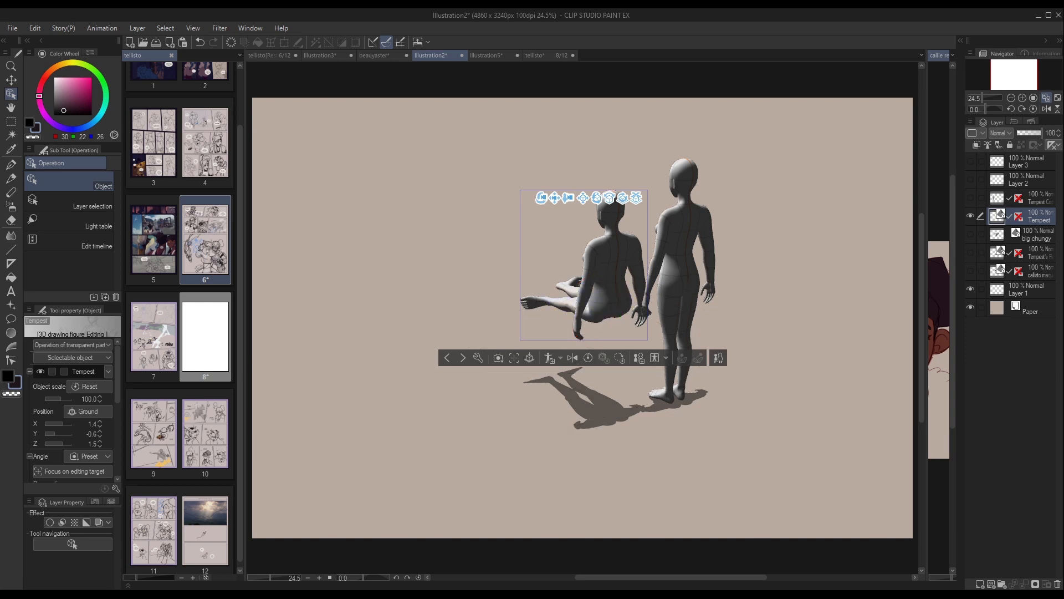
{"action": "left_click_drag", "start_coordinate": [554, 255], "coordinate": [663, 243]}
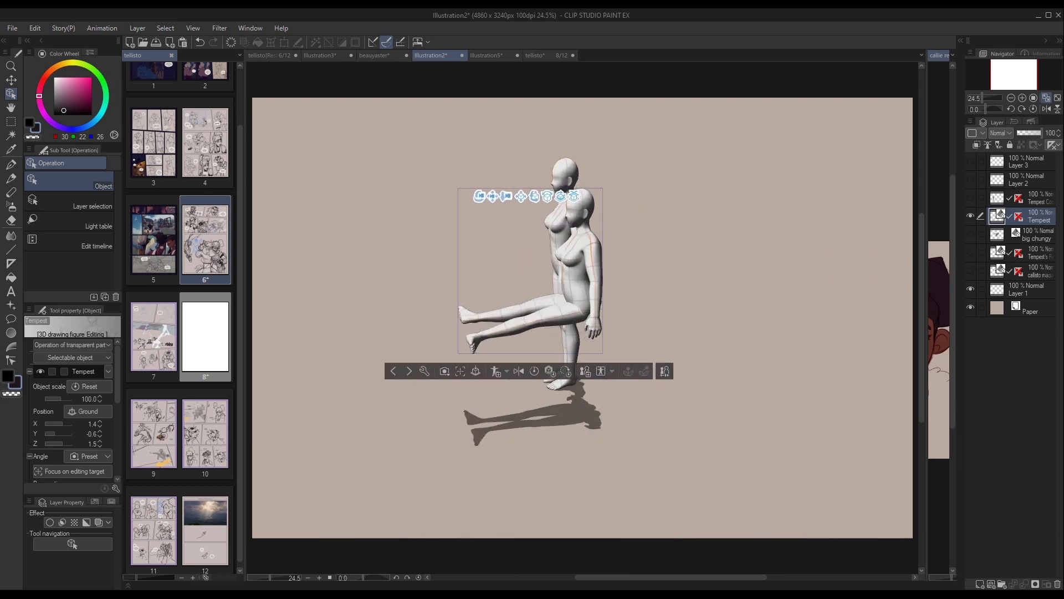
Undo the leg rotations on the Tempest figure.
{"action": "key", "text": "ctrl+z"}
{"action": "key", "text": "ctrl+z"}
{"action": "key", "text": "ctrl+z"}
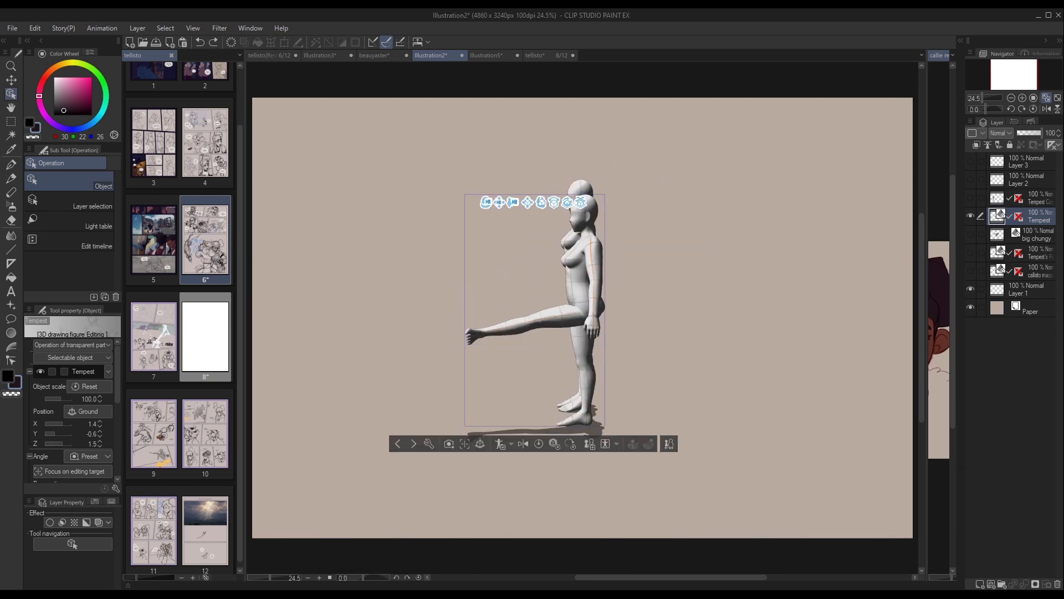
{"action": "key", "text": "ctrl+z"}
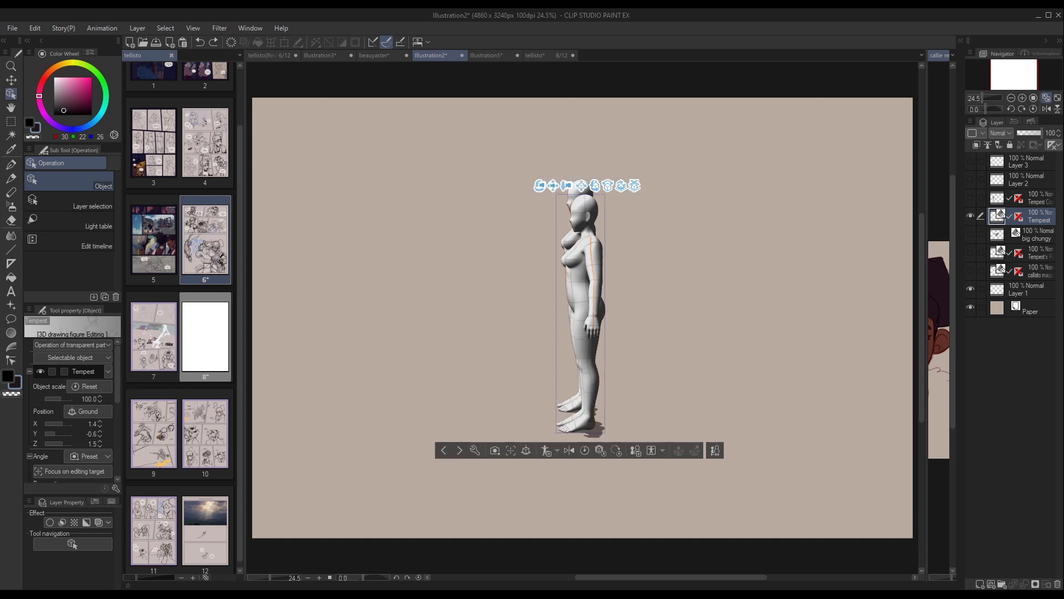
Go back to comic page 6, select the "O-oh! Yes!" panel's frame and expand its layer folder.
{"action": "left_click", "coordinate": [272, 55]}
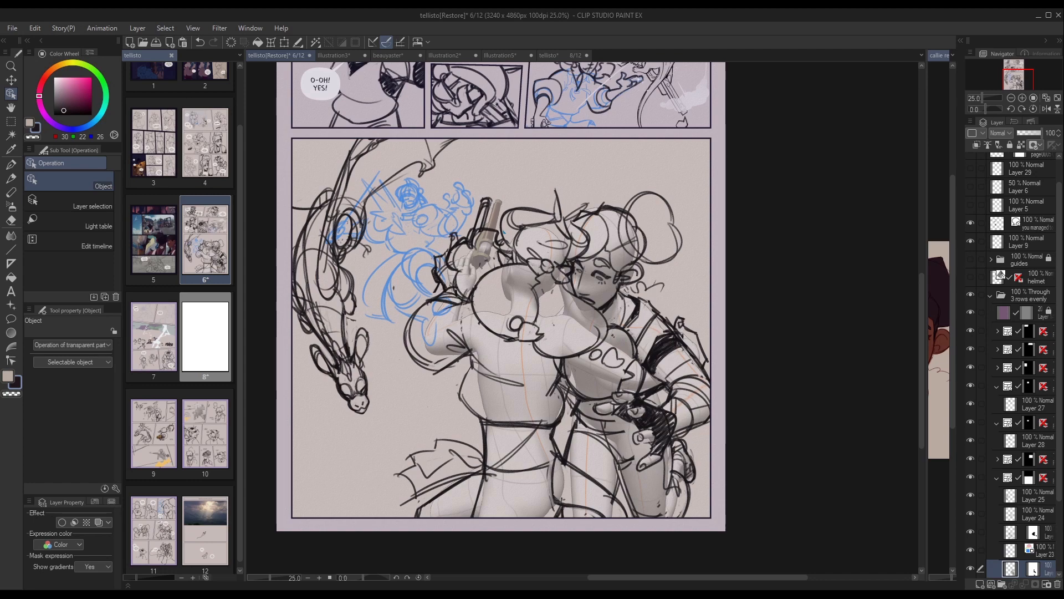
{"action": "middle_click_drag", "start_coordinate": [499, 222], "coordinate": [549, 474]}
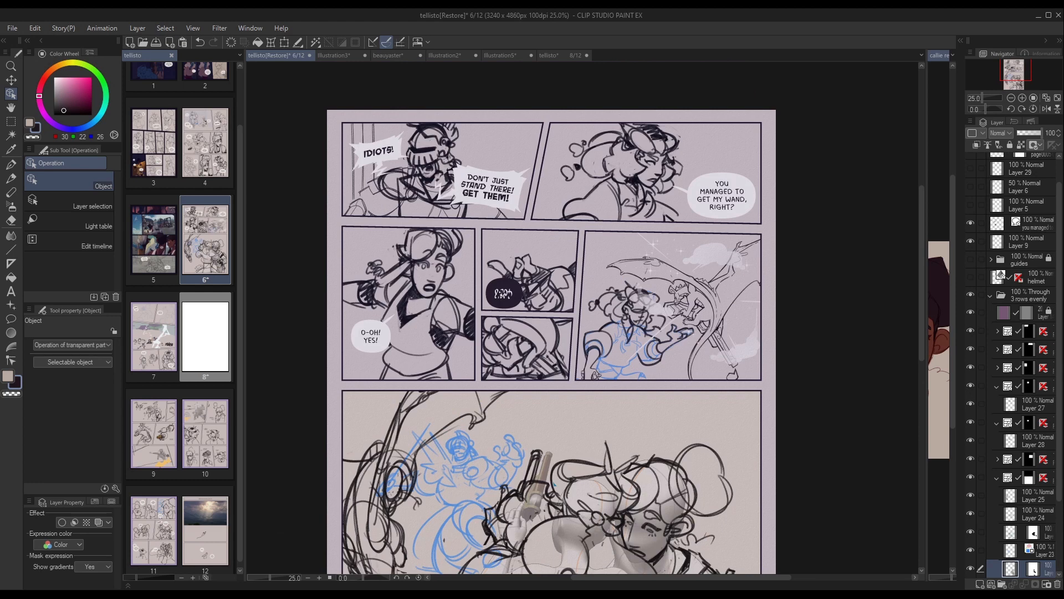
{"action": "left_click", "coordinate": [475, 344]}
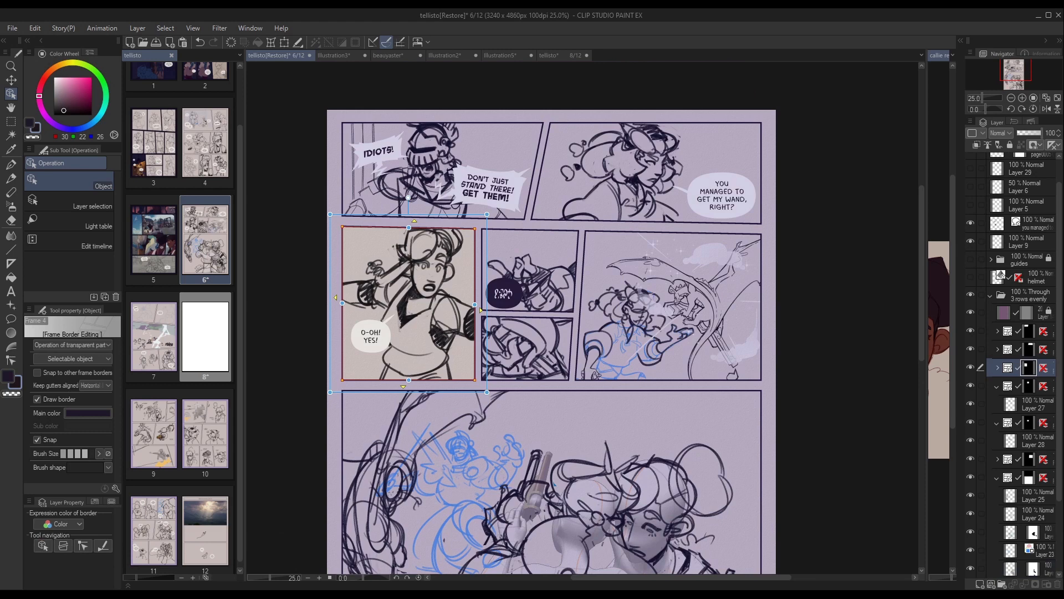
{"action": "left_click", "coordinate": [998, 368]}
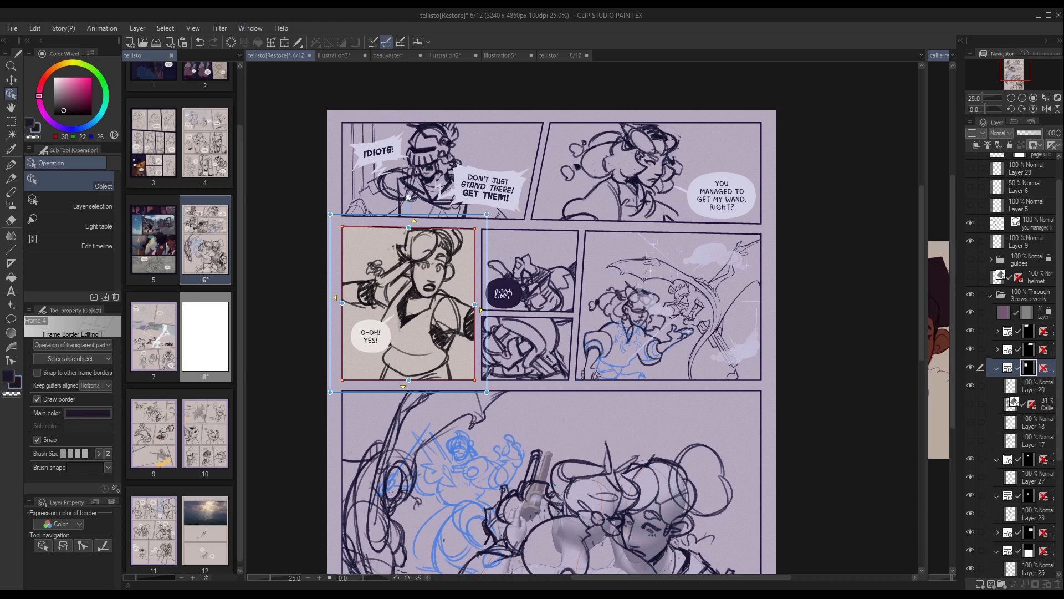
Hide the panel's Layer 20 sketch and show the Layer 17 sketch to compare the drawing stages.
{"action": "left_click", "coordinate": [970, 386]}
{"action": "left_click", "coordinate": [970, 422]}
{"action": "left_click", "coordinate": [971, 422]}
{"action": "left_click", "coordinate": [971, 440]}
{"action": "left_click", "coordinate": [970, 441]}
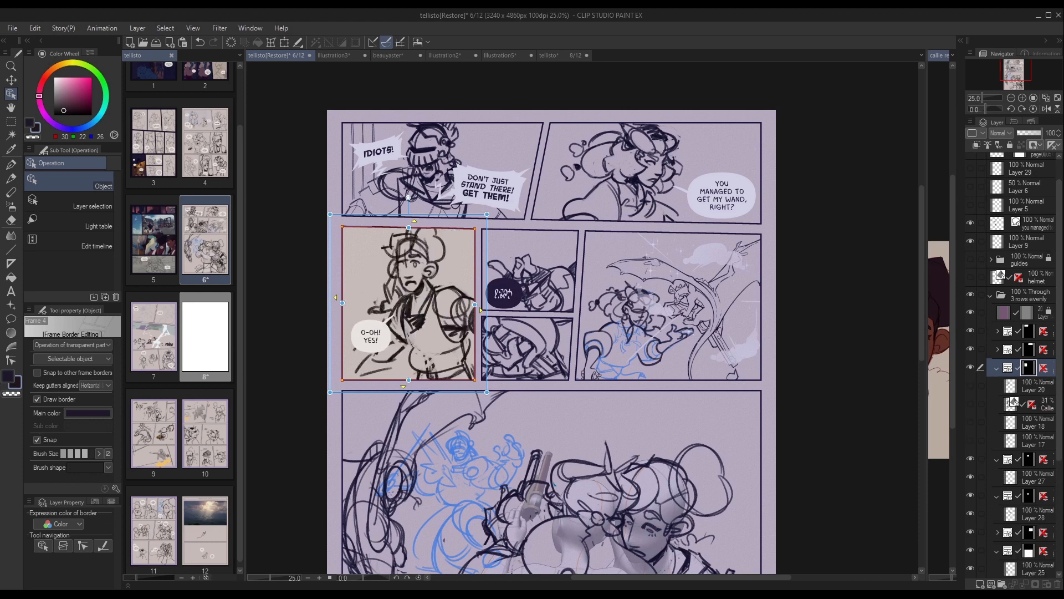
View the panel's Callie 3D figure on its own, hide it, show Layer 20 again and collapse the frame folder.
{"action": "left_click", "coordinate": [971, 404]}
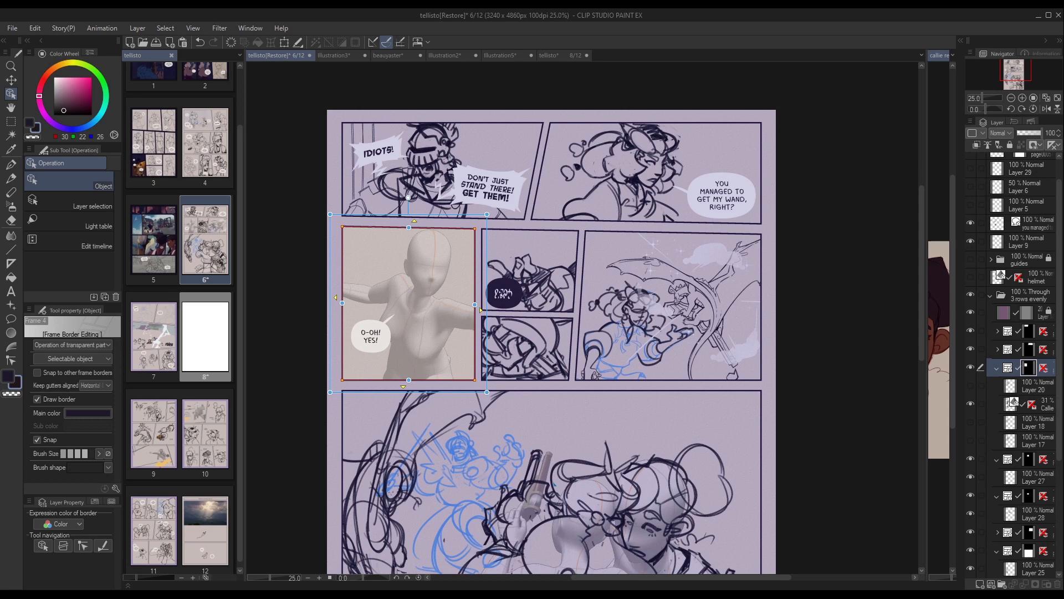
{"action": "left_click", "coordinate": [971, 404]}
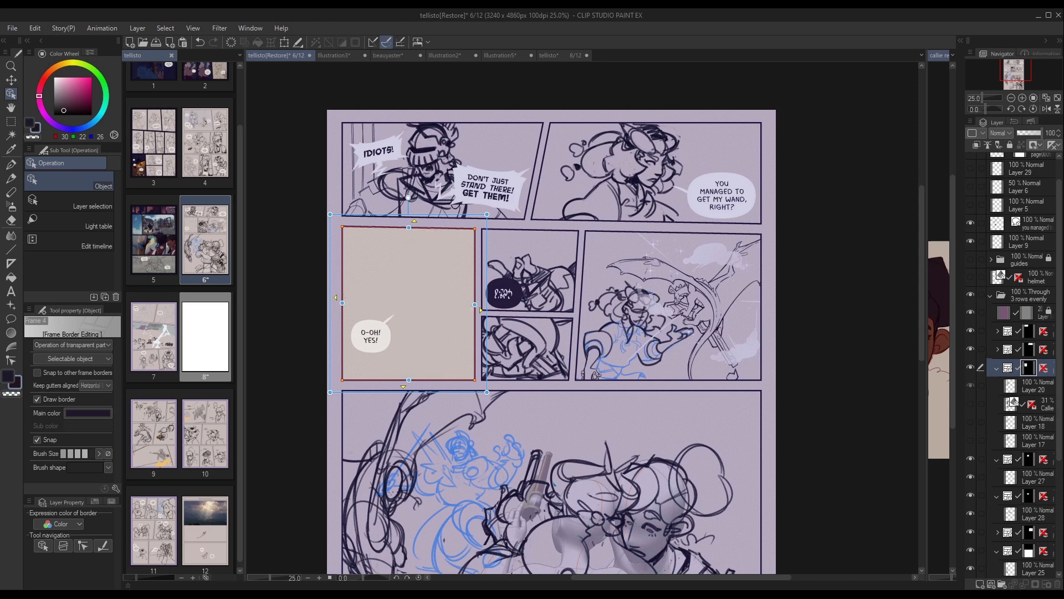
{"action": "left_click", "coordinate": [970, 386]}
{"action": "left_click", "coordinate": [997, 367]}
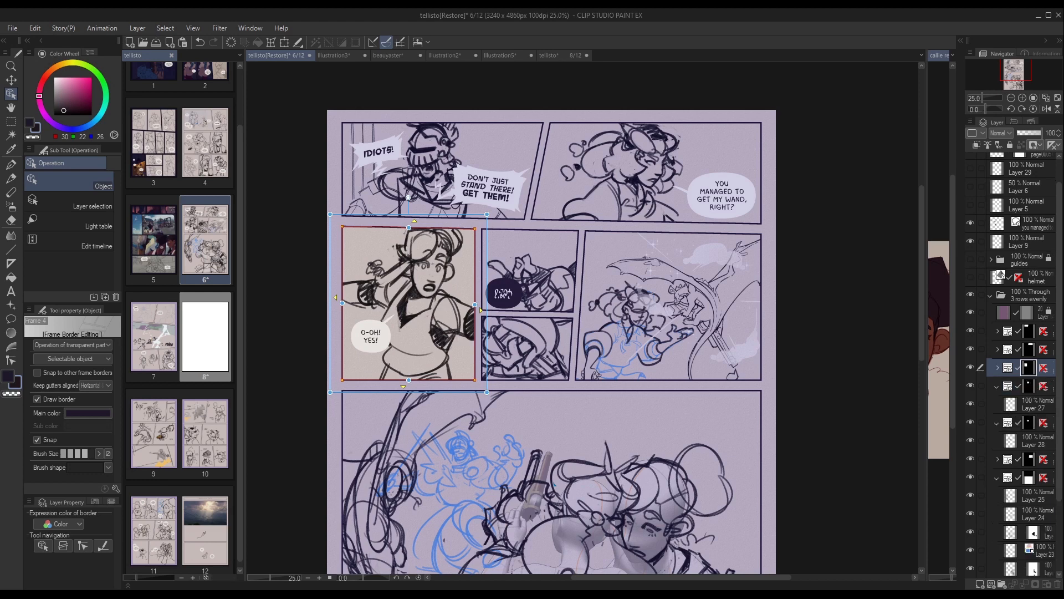
Select the revolver model in the raised hand of the large panel's 3D figure.
{"action": "middle_click_drag", "start_coordinate": [555, 416], "coordinate": [556, 296]}
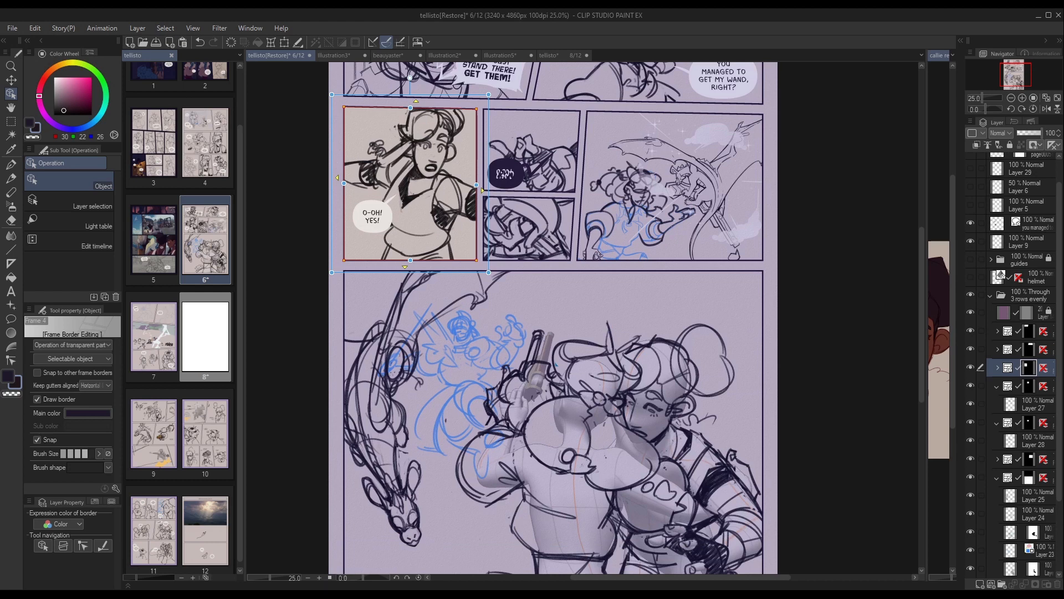
{"action": "left_click", "coordinate": [539, 370]}
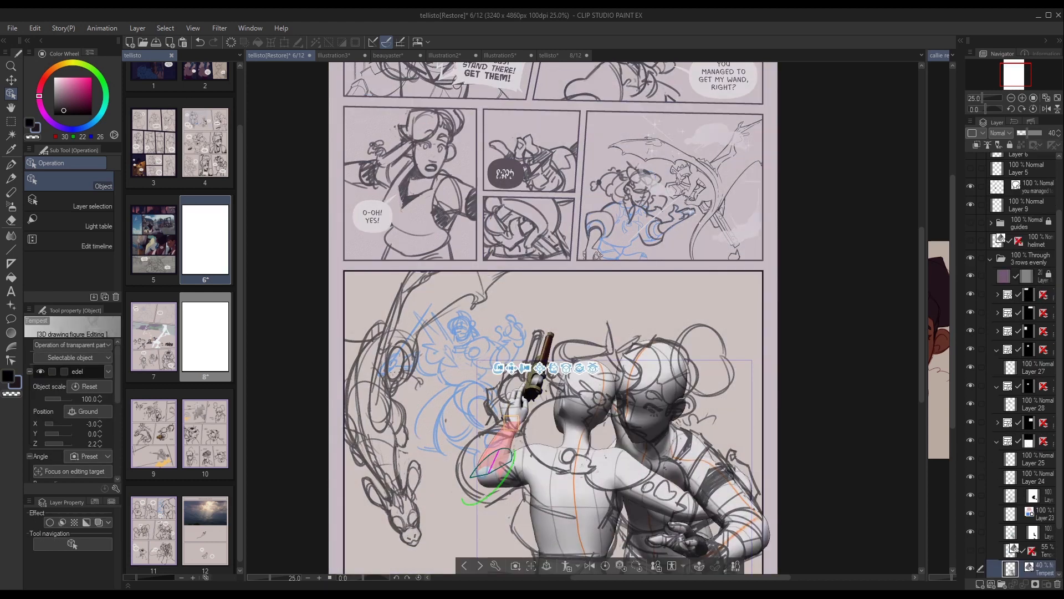
{"action": "left_click", "coordinate": [540, 368]}
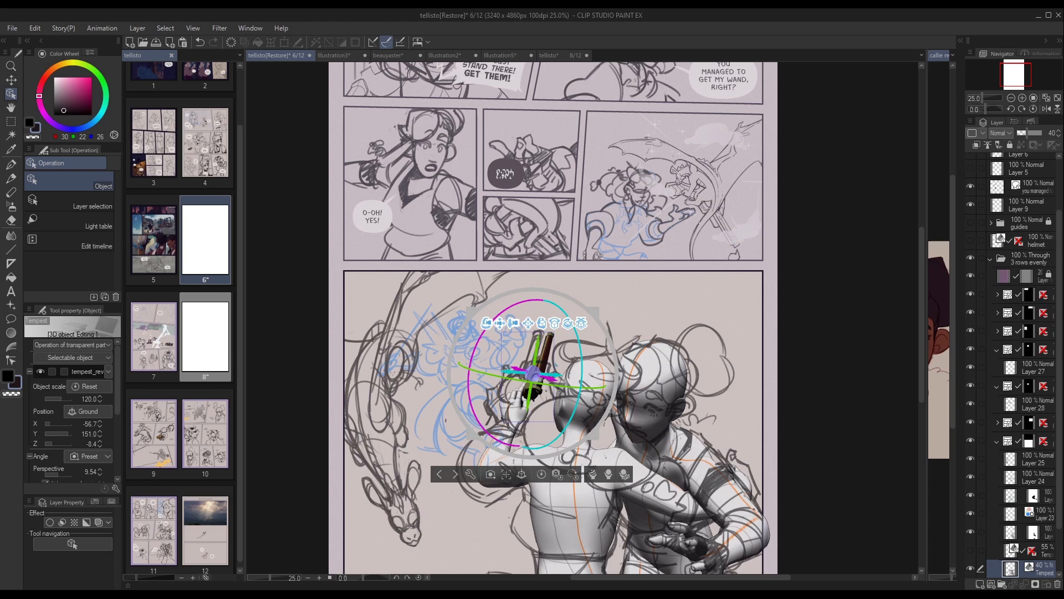
Show the 55% opacity Tempest Maquette layer and select it to work on its 3D head model.
{"action": "scroll", "coordinate": [1014, 366], "scroll_direction": "down", "scroll_amount": 3}
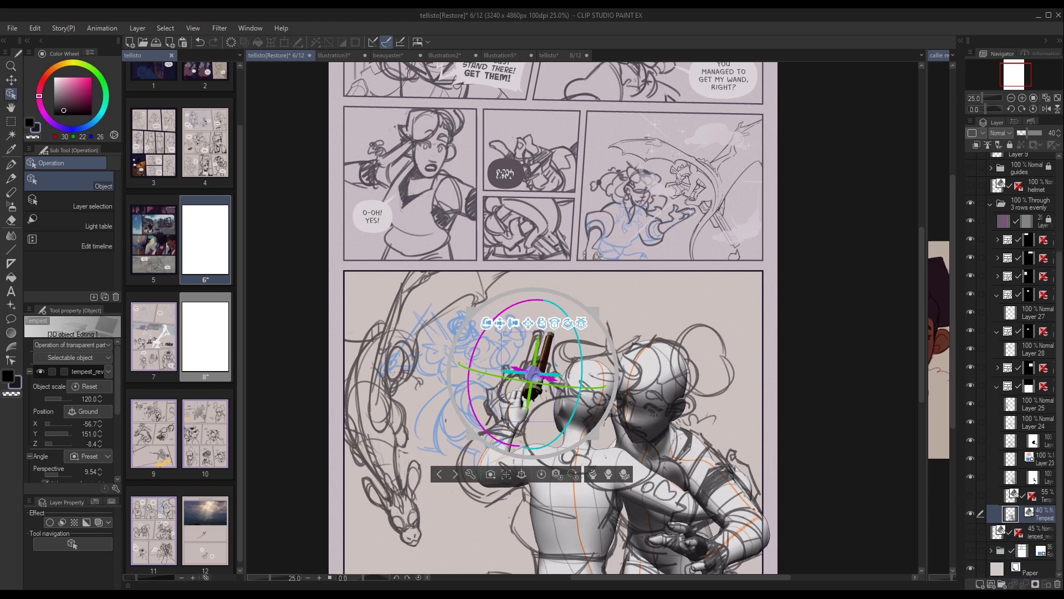
{"action": "left_click", "coordinate": [970, 494]}
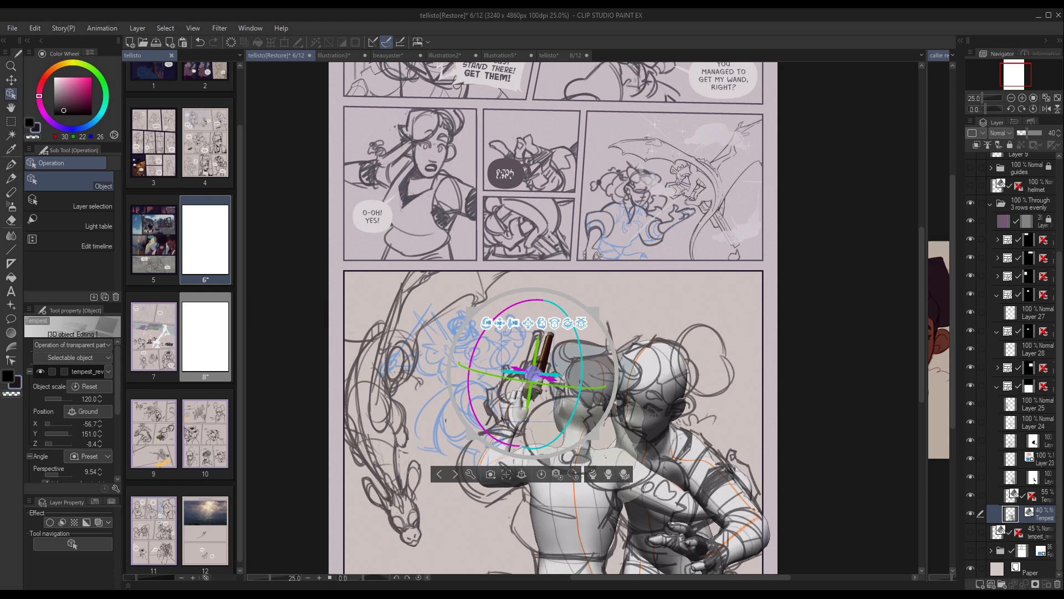
{"action": "left_click", "coordinate": [1046, 495]}
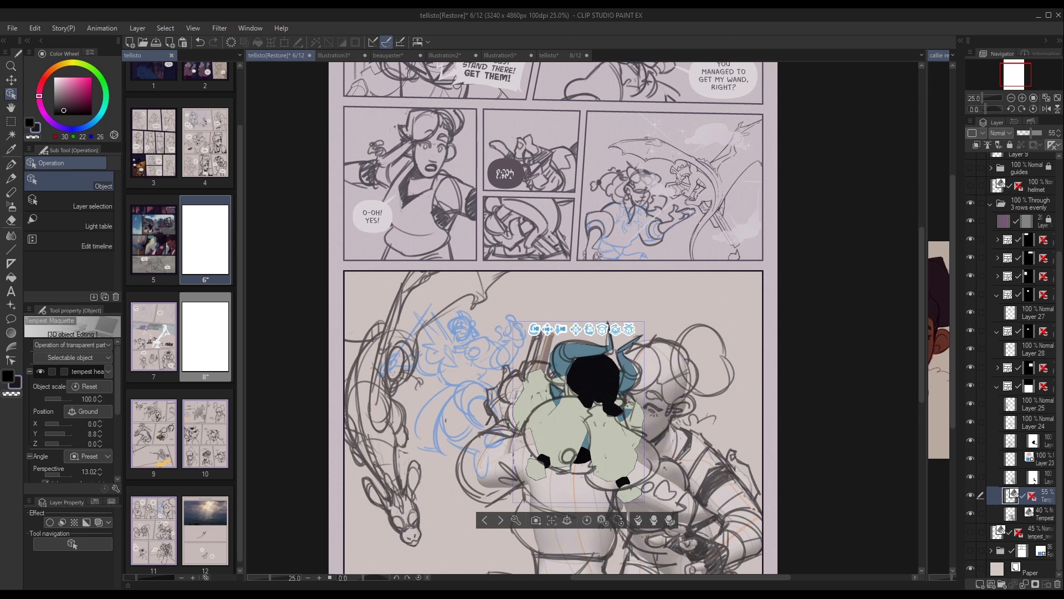
Hide the 40% opacity Tempest figure layer and the 55% Tempest Maquette layer so only the large panel's sketches show.
{"action": "left_click", "coordinate": [970, 514]}
{"action": "left_click", "coordinate": [971, 495]}
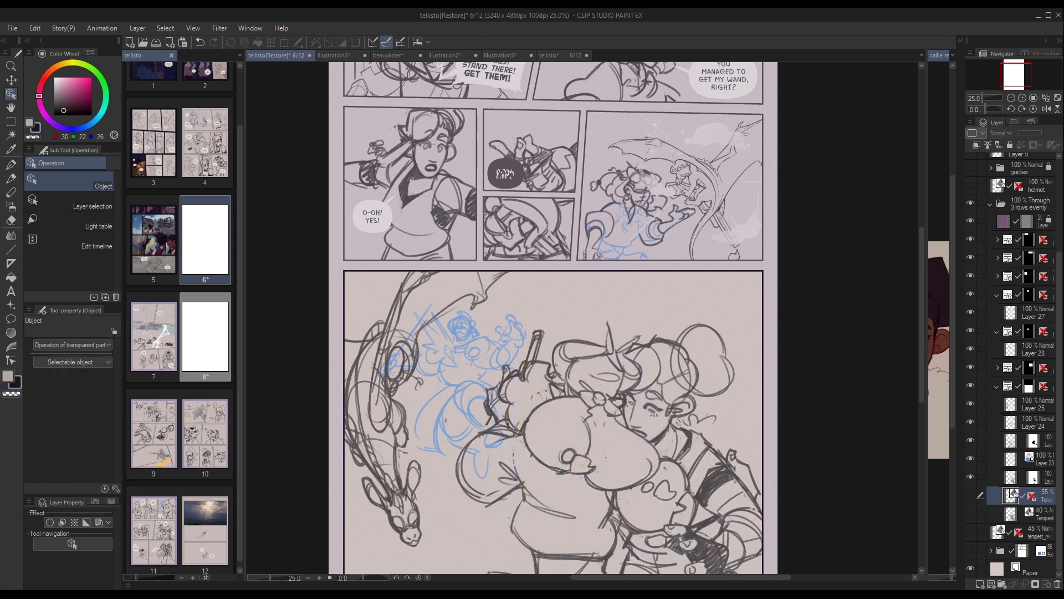
{"action": "middle_click_drag", "start_coordinate": [554, 355], "coordinate": [549, 233]}
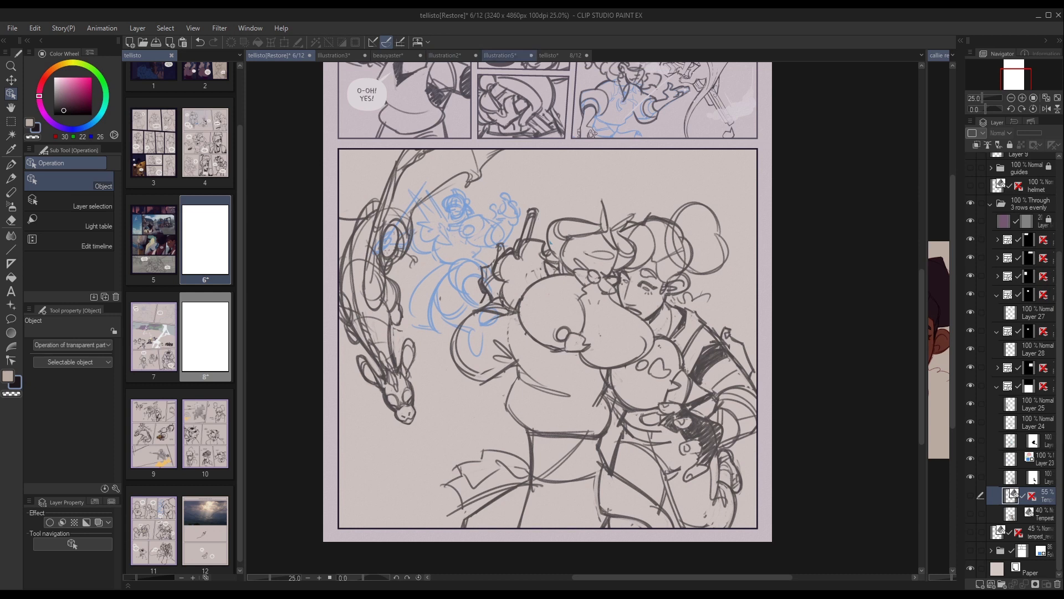
Switch to Illustration5 and move the small pink circle on Layer 1 Copy 2 onto the middle red circle.
{"action": "left_click", "coordinate": [499, 54]}
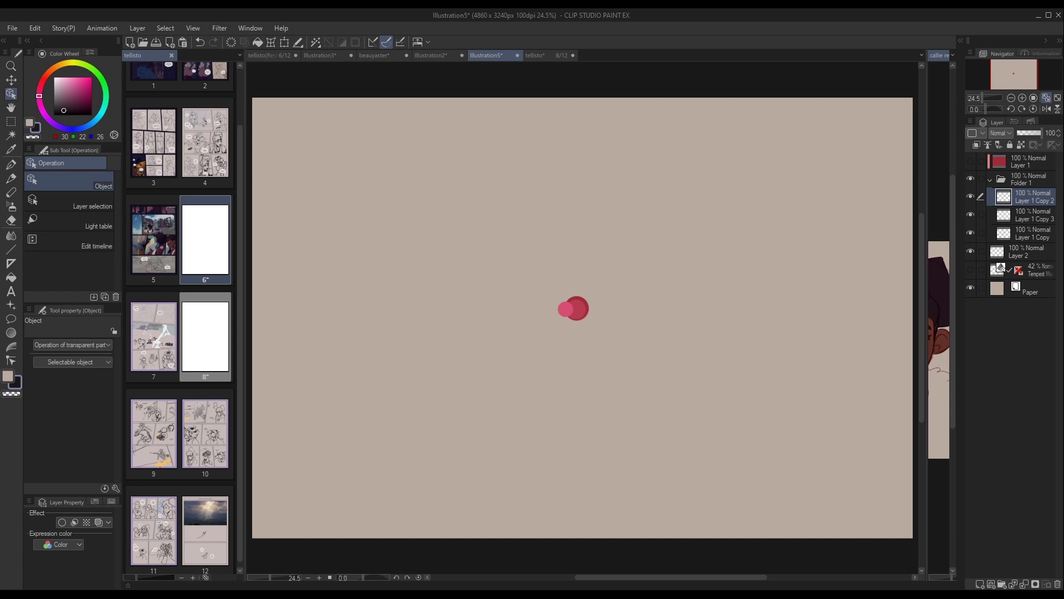
{"action": "left_click", "coordinate": [1032, 234]}
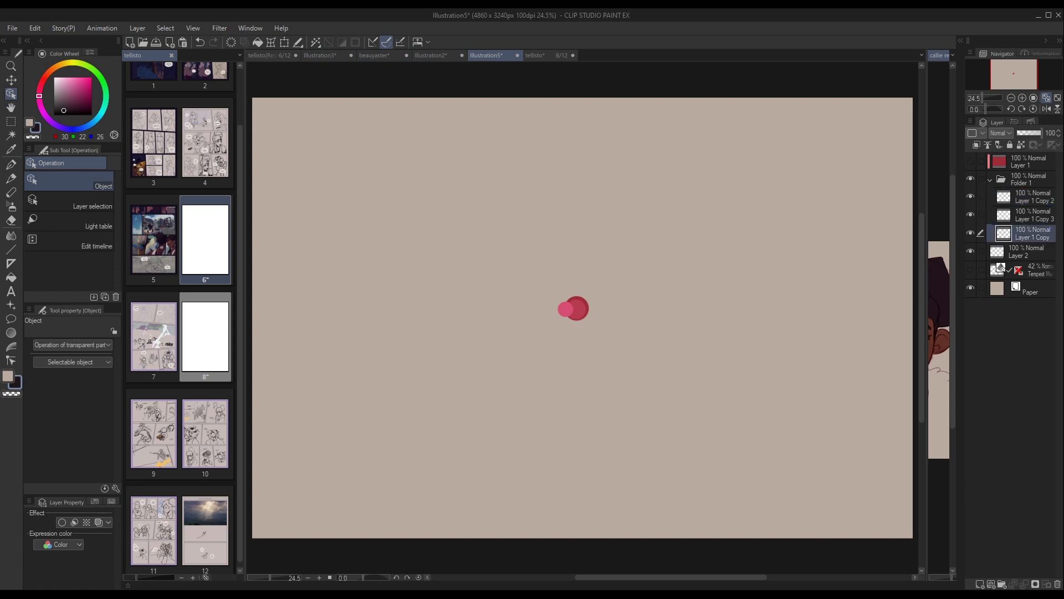
{"action": "left_click", "coordinate": [1032, 197]}
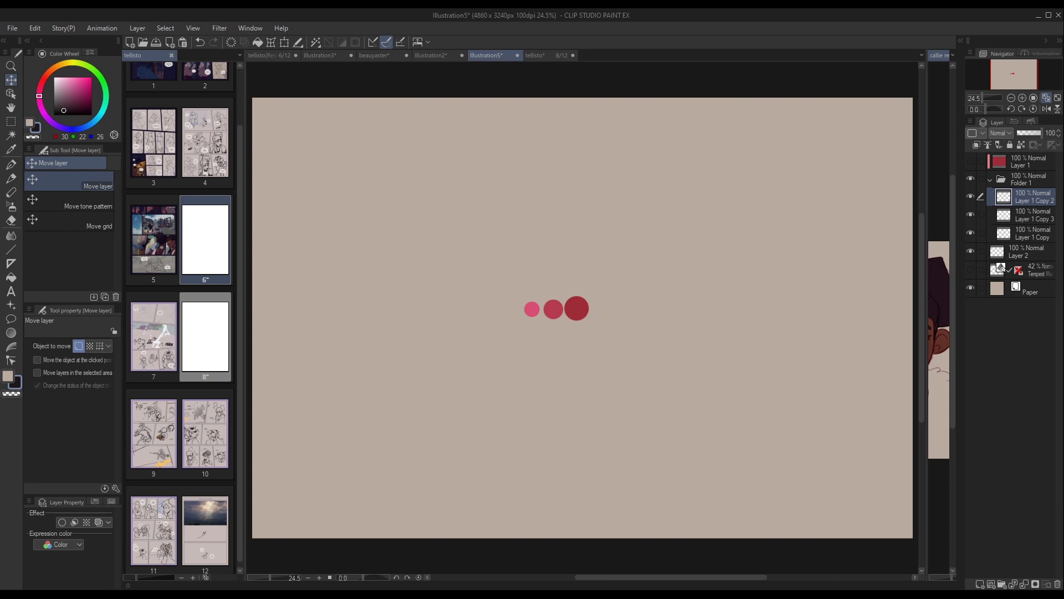
{"action": "left_click_drag", "start_coordinate": [532, 309], "coordinate": [543, 309]}
{"action": "left_click_drag", "start_coordinate": [543, 310], "coordinate": [553, 309]}
Switch to Illustration2, shift the two drawing figures on the Tempest layer sideways and rotate the camera to face them from the front.
{"action": "left_click", "coordinate": [431, 55]}
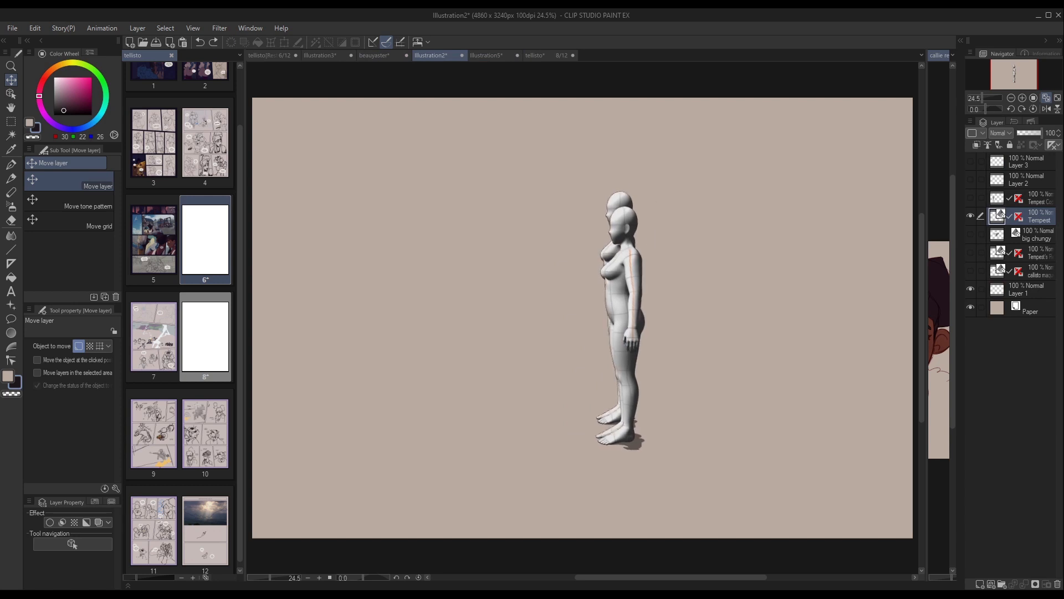
{"action": "left_click_drag", "start_coordinate": [621, 310], "coordinate": [538, 316]}
{"action": "left_click", "coordinate": [11, 93]}
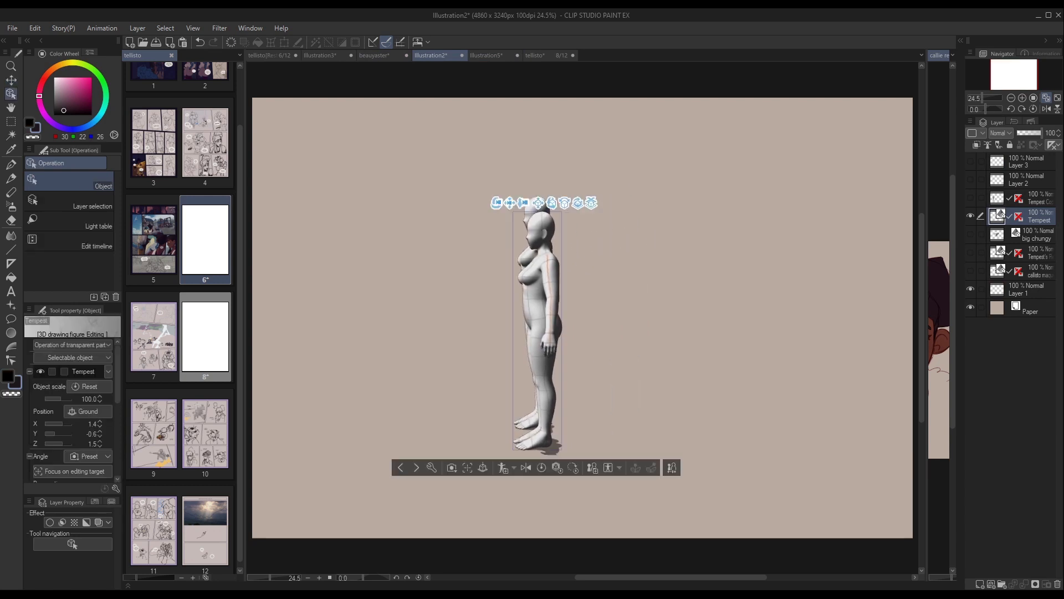
{"action": "left_click_drag", "start_coordinate": [497, 204], "coordinate": [637, 203]}
{"action": "left_click_drag", "start_coordinate": [470, 199], "coordinate": [466, 186]}
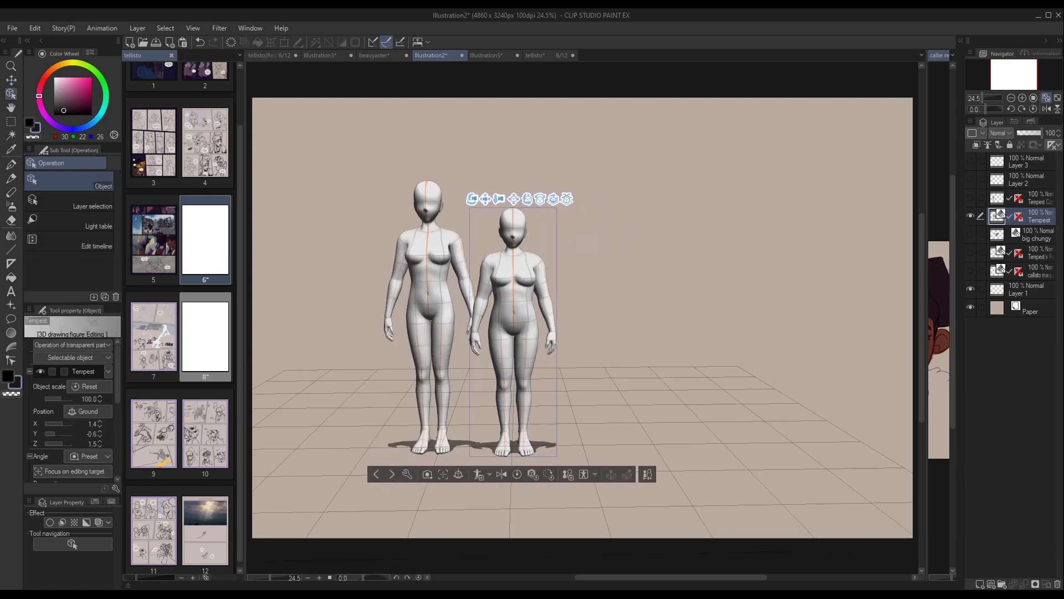
Bend the shorter figure's left arm at the elbow so the forearm reaches forward.
{"action": "left_click", "coordinate": [541, 279]}
{"action": "left_click", "coordinate": [542, 278]}
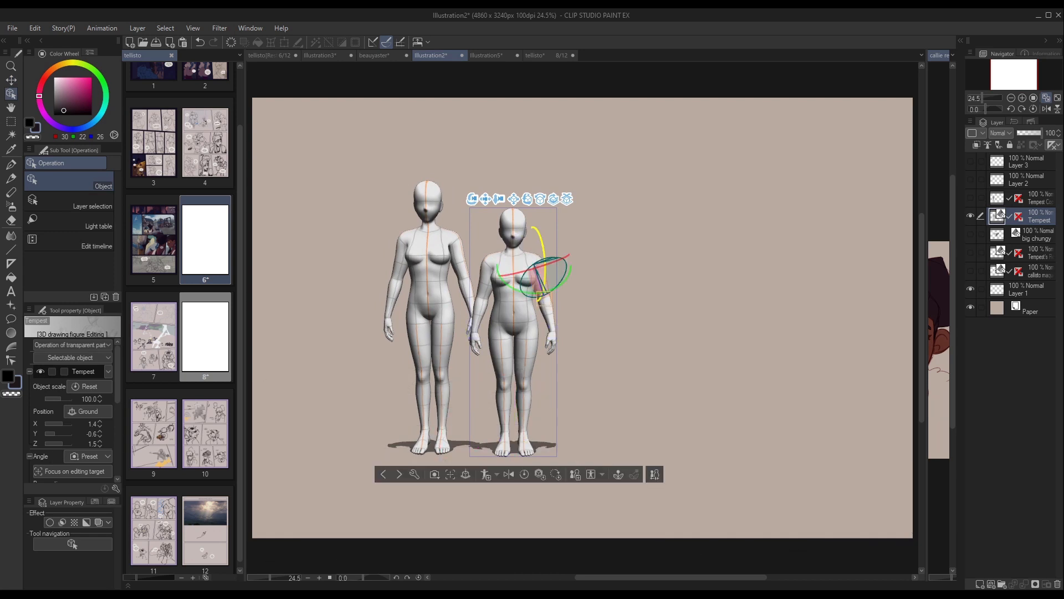
{"action": "left_click_drag", "start_coordinate": [543, 293], "coordinate": [540, 265]}
{"action": "left_click", "coordinate": [590, 277]}
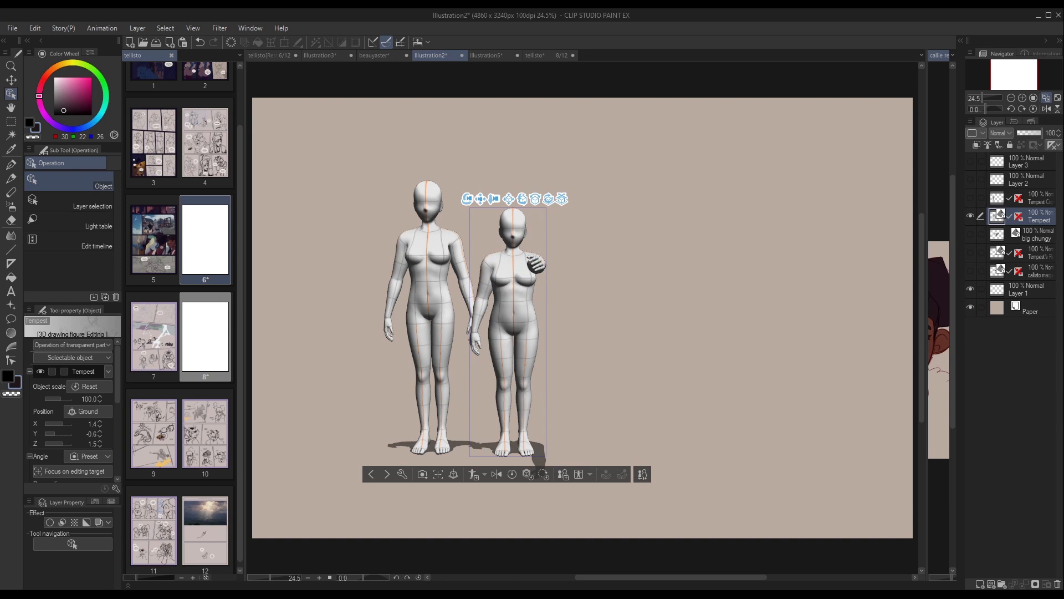
In Illustration5, select Layer 1 Copy 2 and Layer 1 Copy 3 together and move their circles onto the largest red circle.
{"action": "left_click", "coordinate": [489, 56]}
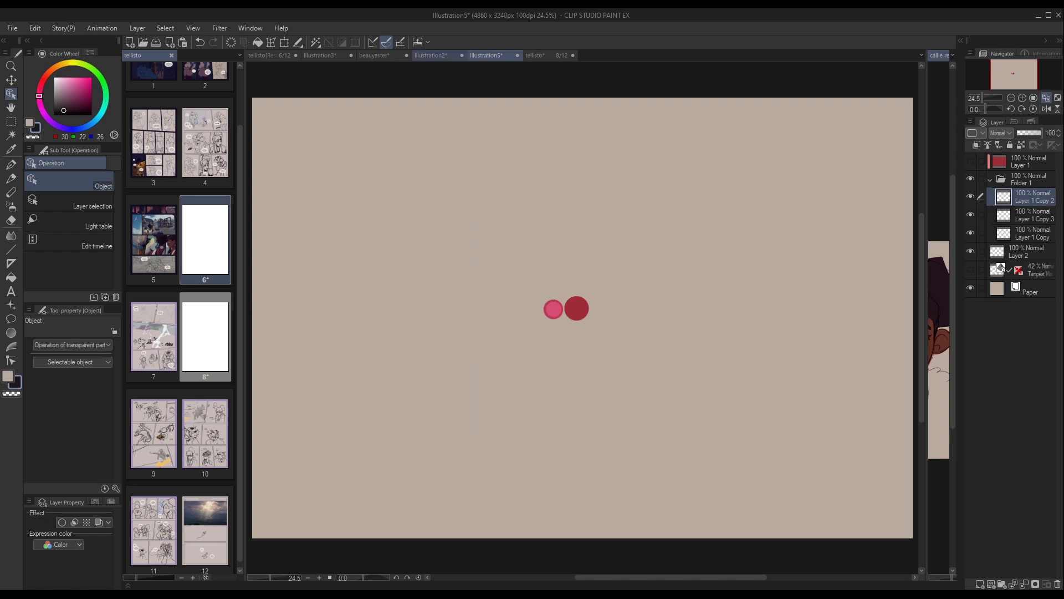
{"action": "left_click", "coordinate": [430, 56]}
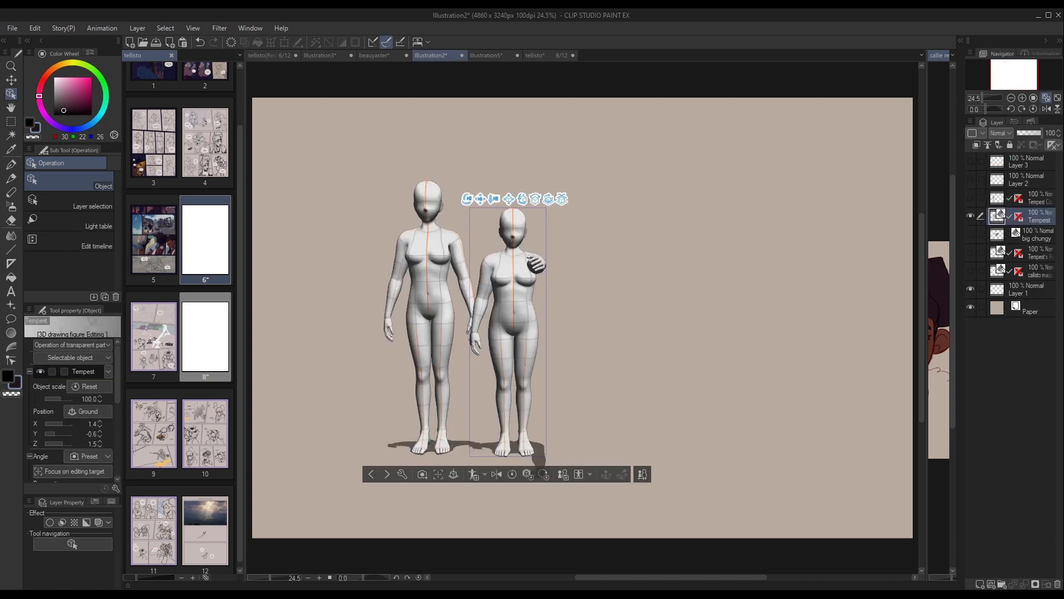
{"action": "left_click", "coordinate": [486, 56]}
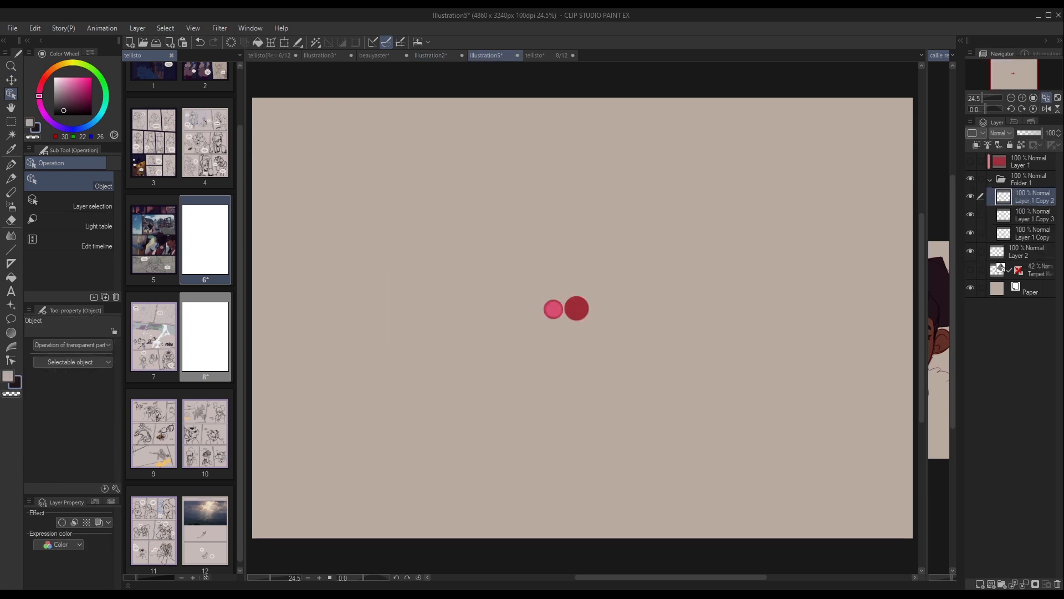
{"action": "left_click", "coordinate": [11, 79]}
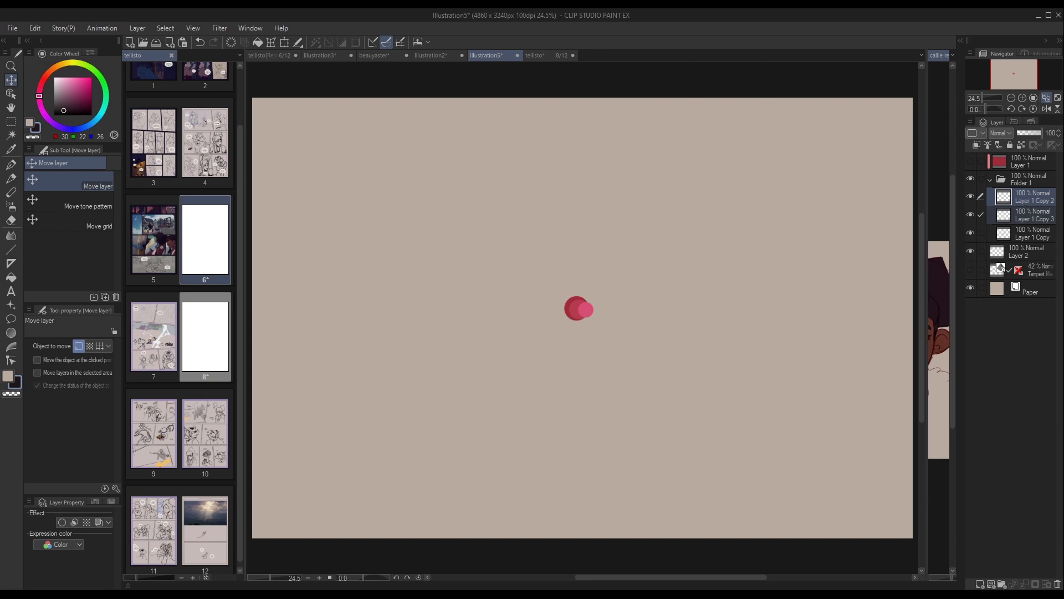
Return to Illustration2 and repose the shorter figure's left arm by moving its hand, ending with the hand raised beside the shoulder.
{"action": "left_click", "coordinate": [432, 55]}
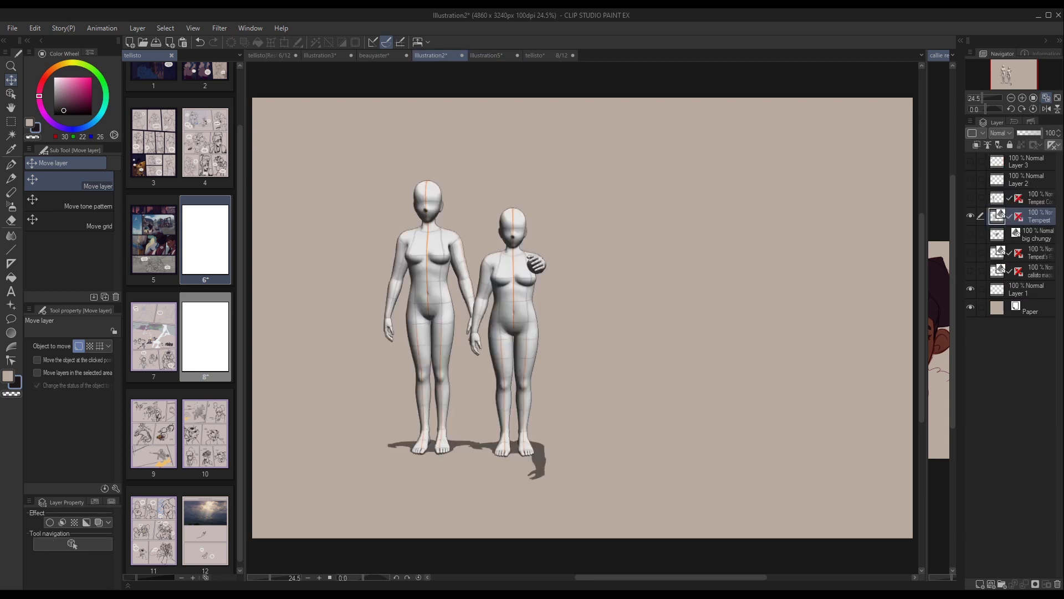
{"action": "left_click", "coordinate": [11, 93]}
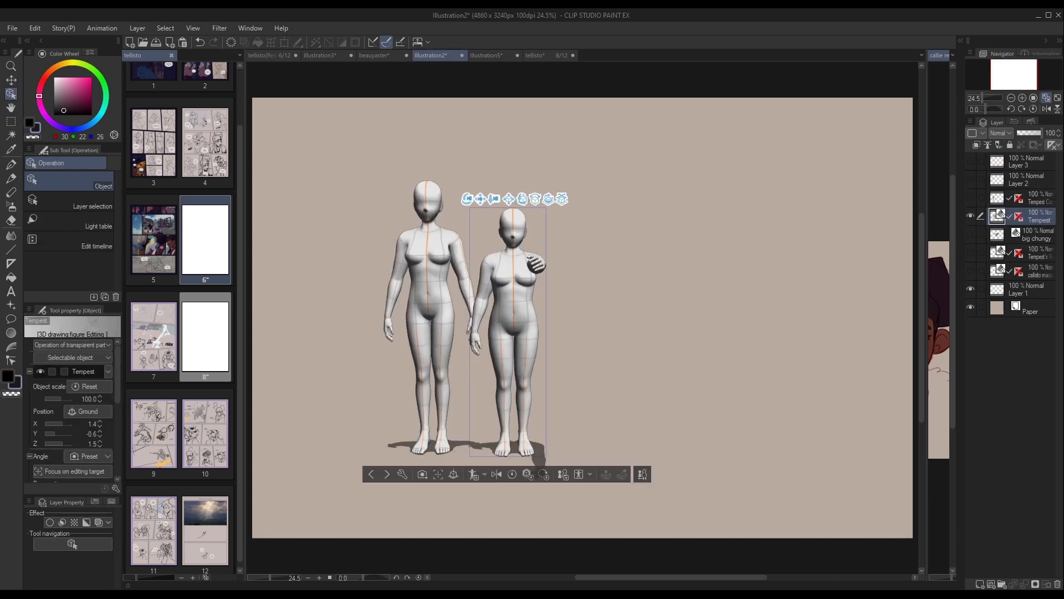
{"action": "left_click", "coordinate": [536, 264]}
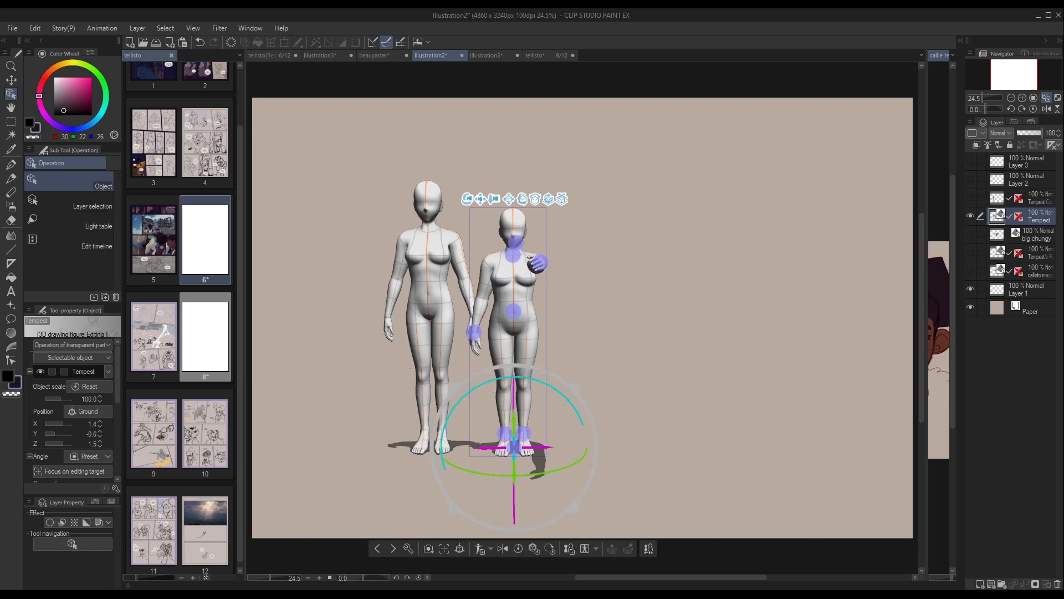
{"action": "left_click_drag", "start_coordinate": [536, 264], "coordinate": [502, 346]}
{"action": "left_click", "coordinate": [563, 263]}
{"action": "left_click", "coordinate": [476, 363]}
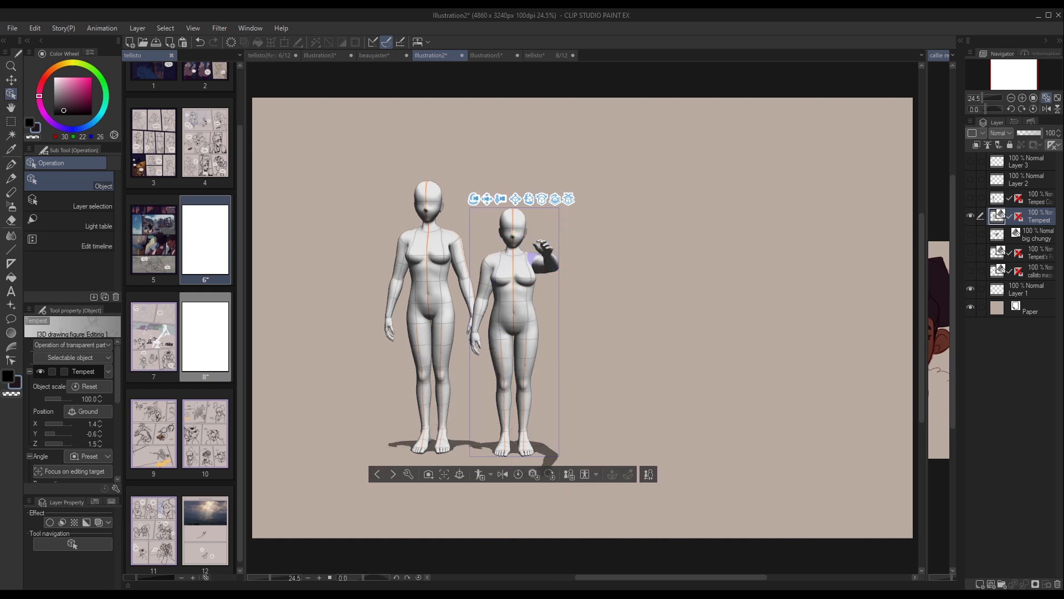
Rotate the shorter figure's left forearm around the elbow joint to lower the raised hand slightly.
{"action": "left_click", "coordinate": [532, 252]}
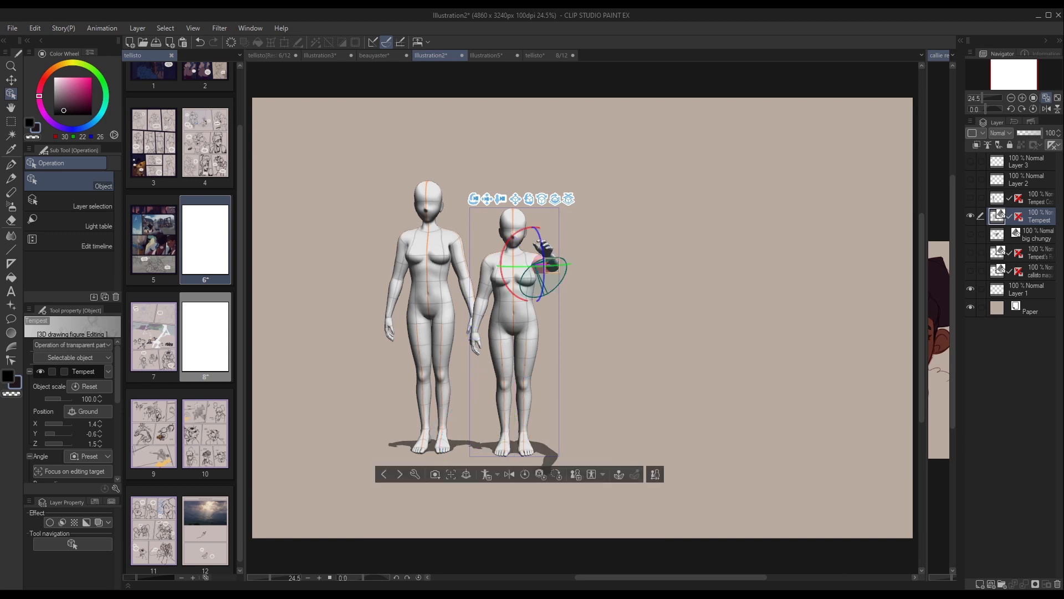
{"action": "left_click_drag", "start_coordinate": [505, 284], "coordinate": [512, 309]}
{"action": "left_click", "coordinate": [478, 380]}
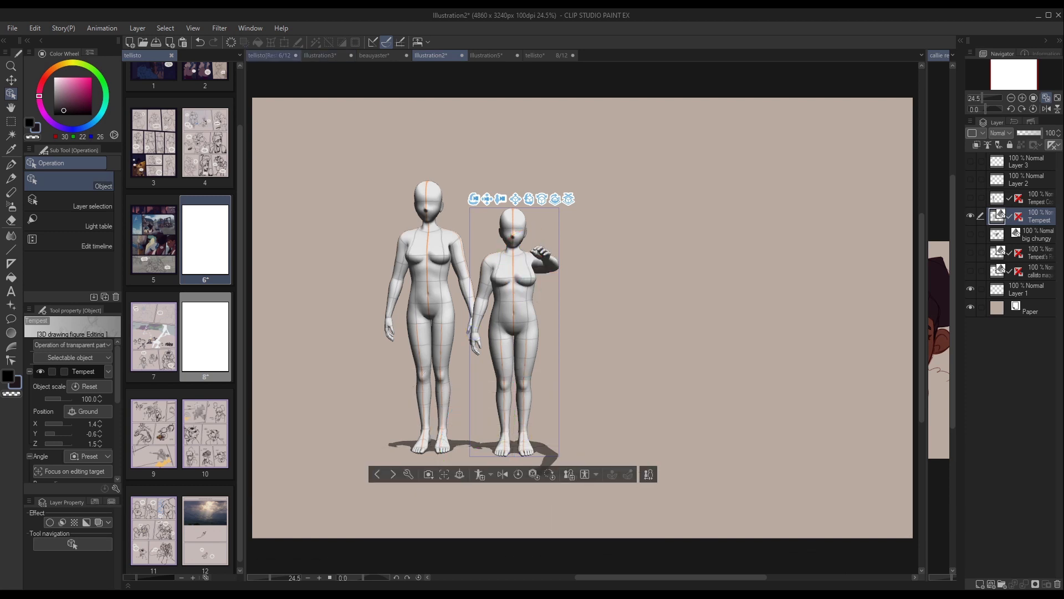
Return to page 6 of tellisto, then select and show the 40% opacity Tempest figure layer in the large panel.
{"action": "left_click", "coordinate": [269, 54]}
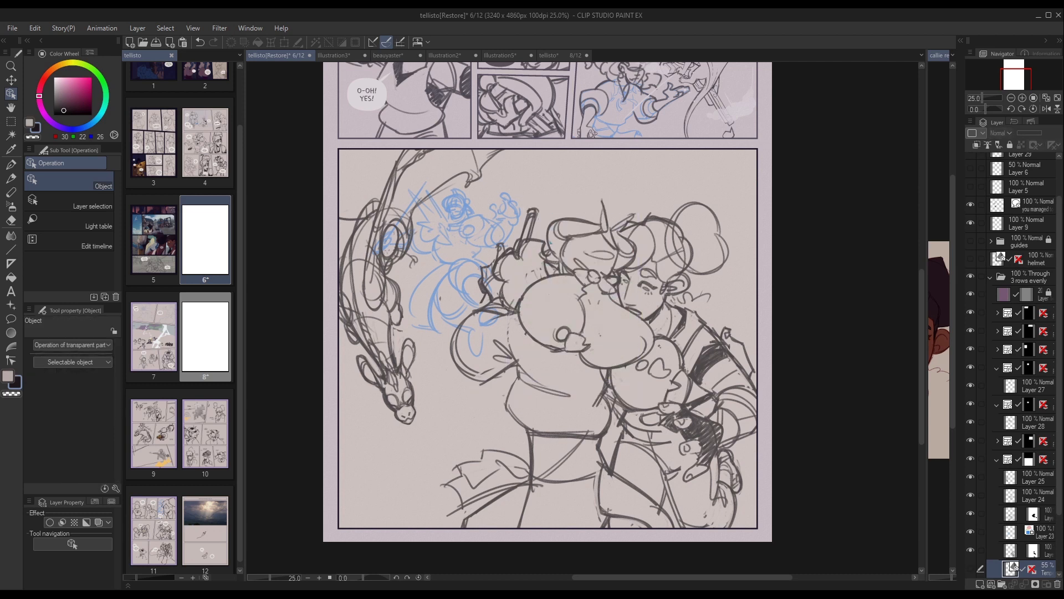
{"action": "scroll", "coordinate": [1014, 366], "scroll_direction": "down", "scroll_amount": 3}
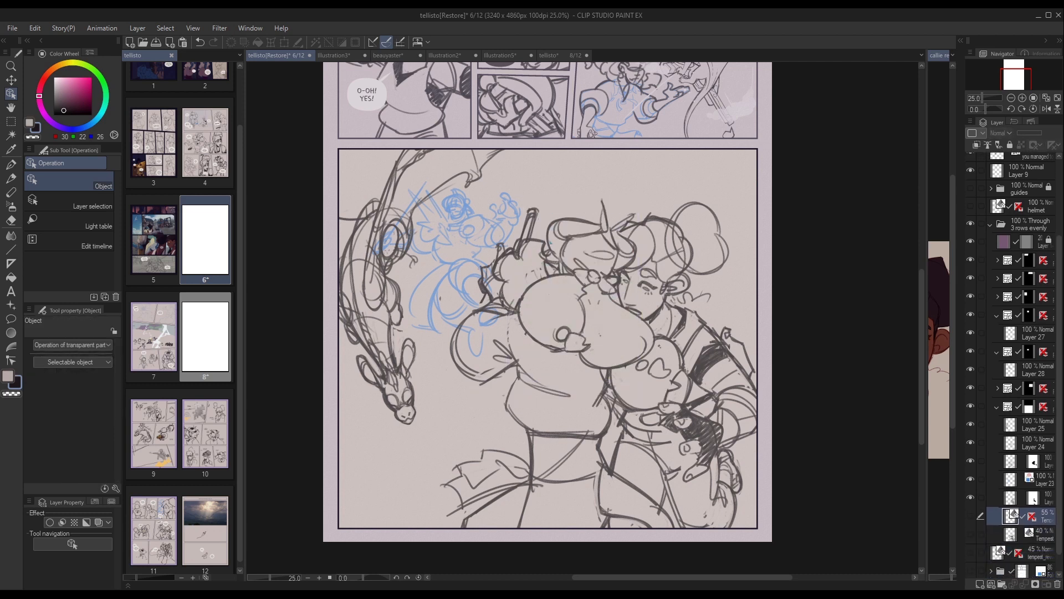
{"action": "left_click", "coordinate": [1042, 534]}
{"action": "left_click", "coordinate": [970, 534]}
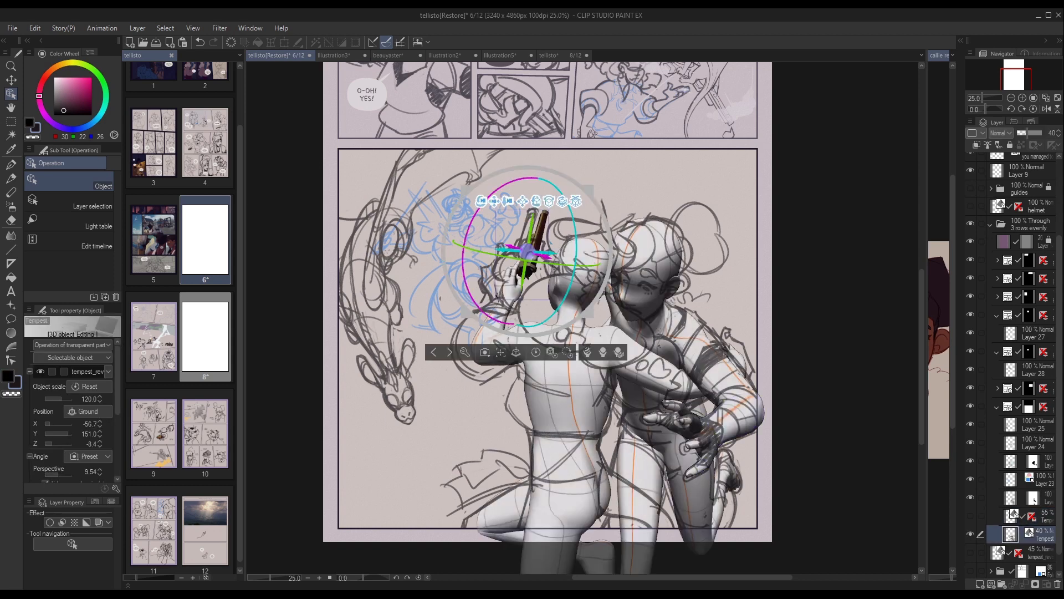
Hide the large panel's five sketch layers, including Layers 23, 24 and 25, to view the posed 3D figures alone.
{"action": "left_click", "coordinate": [970, 497]}
{"action": "left_click", "coordinate": [970, 478]}
{"action": "left_click", "coordinate": [970, 424]}
{"action": "left_click", "coordinate": [970, 441]}
{"action": "left_click", "coordinate": [970, 461]}
Select the edel figure's outstretched hand, open its detailed Pose settings and adjust the fingers with the Pose hand control.
{"action": "left_click", "coordinate": [702, 435]}
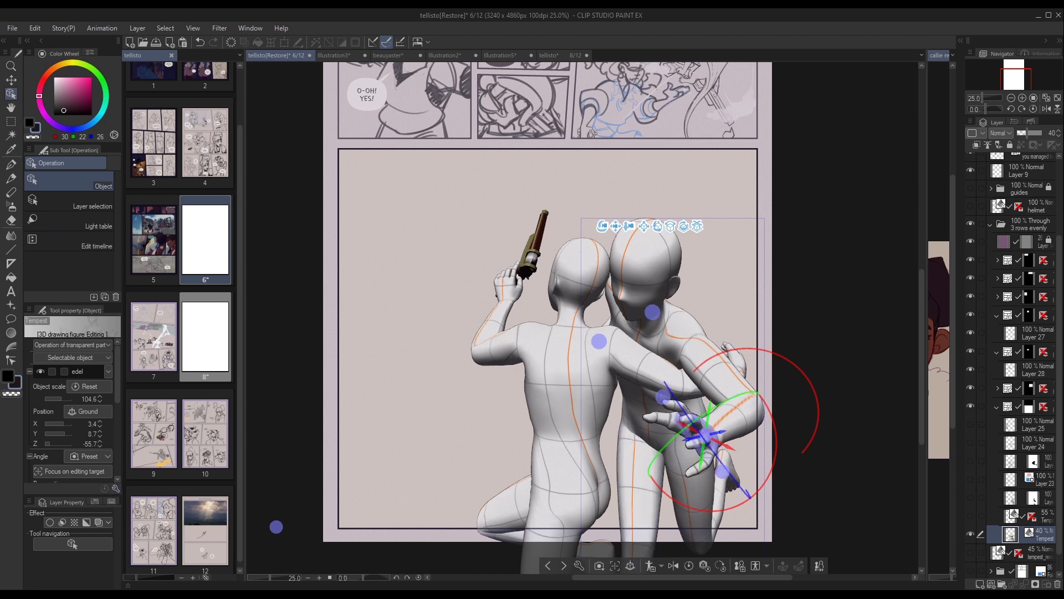
{"action": "left_click", "coordinate": [697, 428]}
{"action": "left_click", "coordinate": [116, 488]}
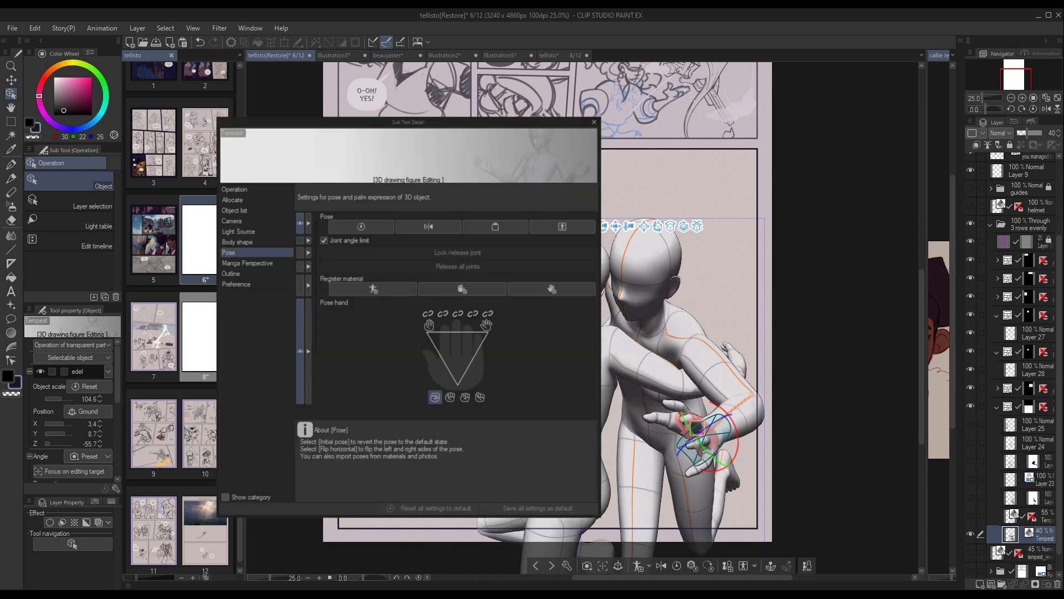
{"action": "mouse_move", "coordinate": [458, 354]}
{"action": "left_mouse_down"}
{"action": "mouse_move", "coordinate": [457, 341]}
{"action": "mouse_move", "coordinate": [456, 363]}
{"action": "mouse_move", "coordinate": [455, 348]}
{"action": "left_mouse_up"}
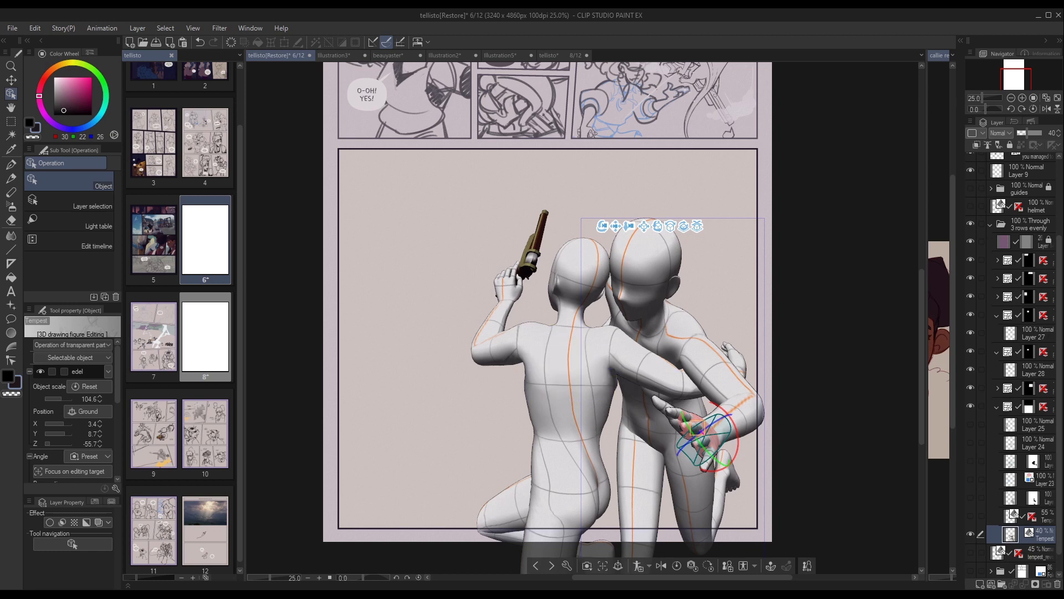
Reselect the edel figure's hand and undo the finger pose change.
{"action": "left_click", "coordinate": [1029, 407]}
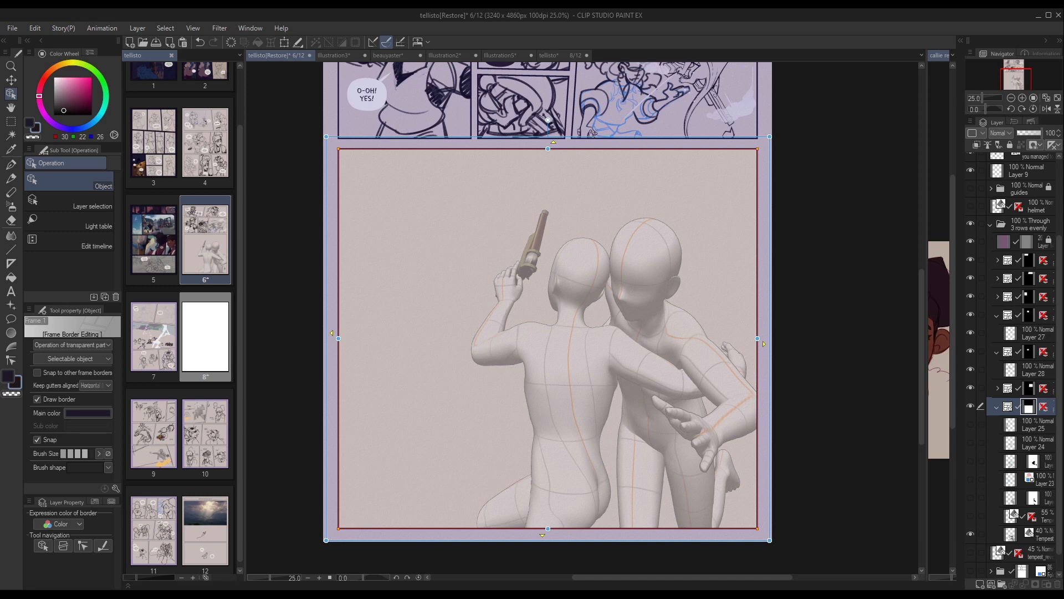
{"action": "left_click", "coordinate": [703, 434]}
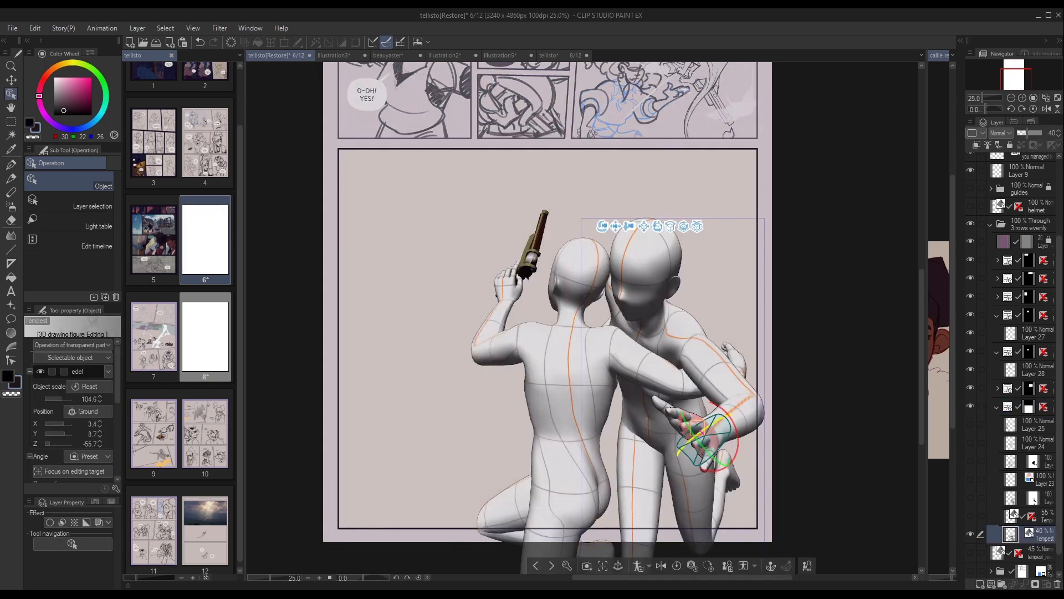
{"action": "key", "text": "ctrl+z"}
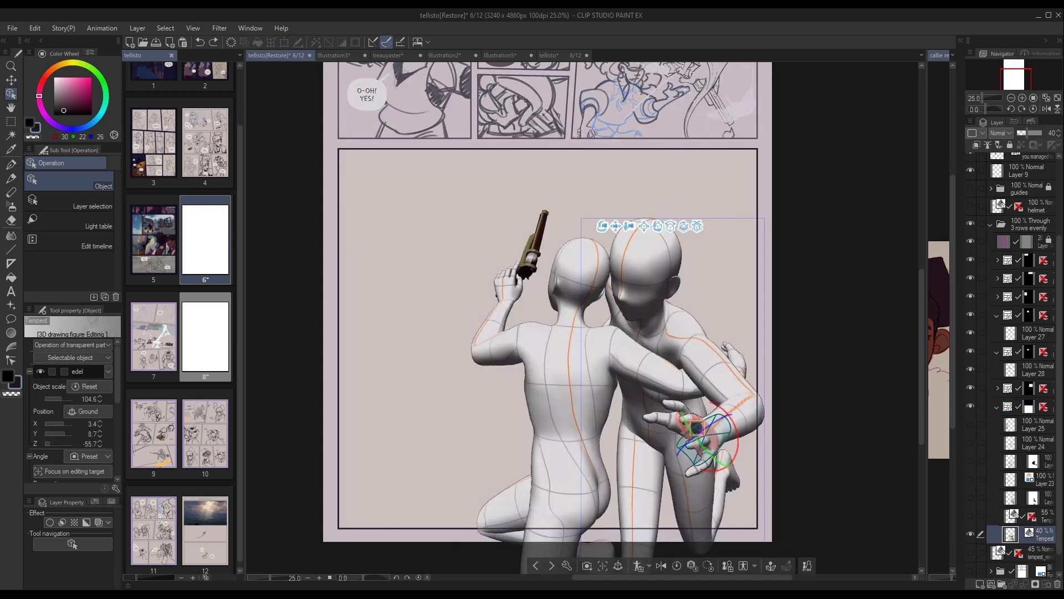
Show the panel's sketch layers again one by one over the 3D figures and hide the 40% opacity Tempest figure layer.
{"action": "left_click", "coordinate": [1012, 516]}
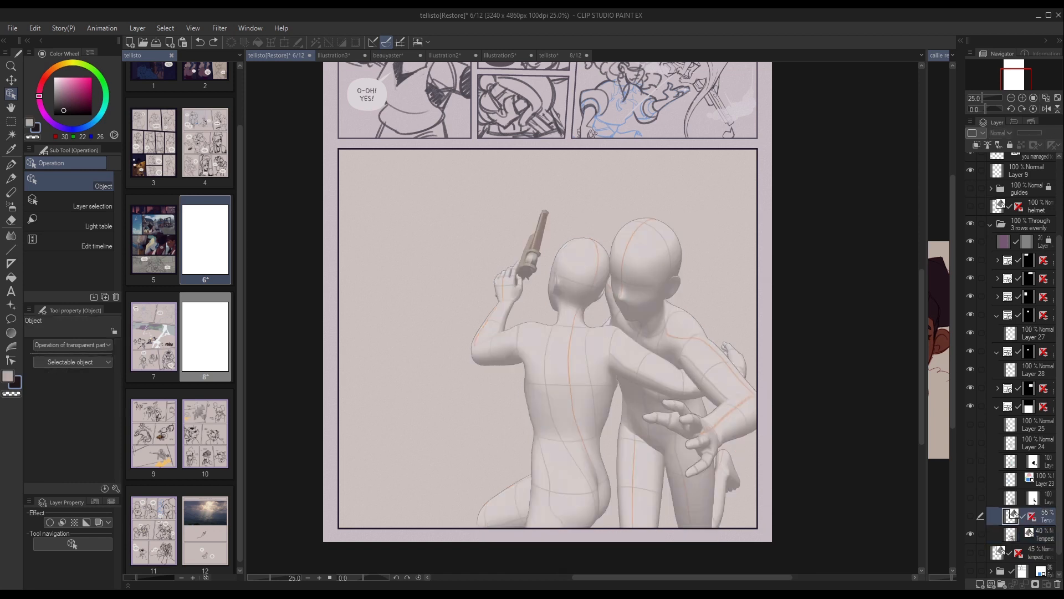
{"action": "left_click", "coordinate": [970, 497]}
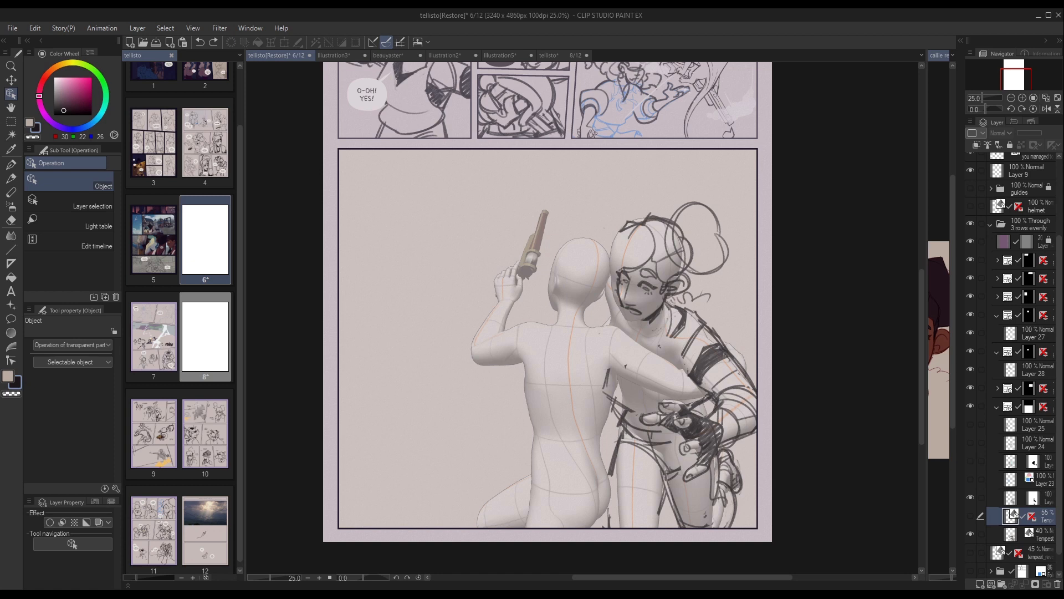
{"action": "left_click", "coordinate": [970, 479]}
{"action": "left_click", "coordinate": [971, 442]}
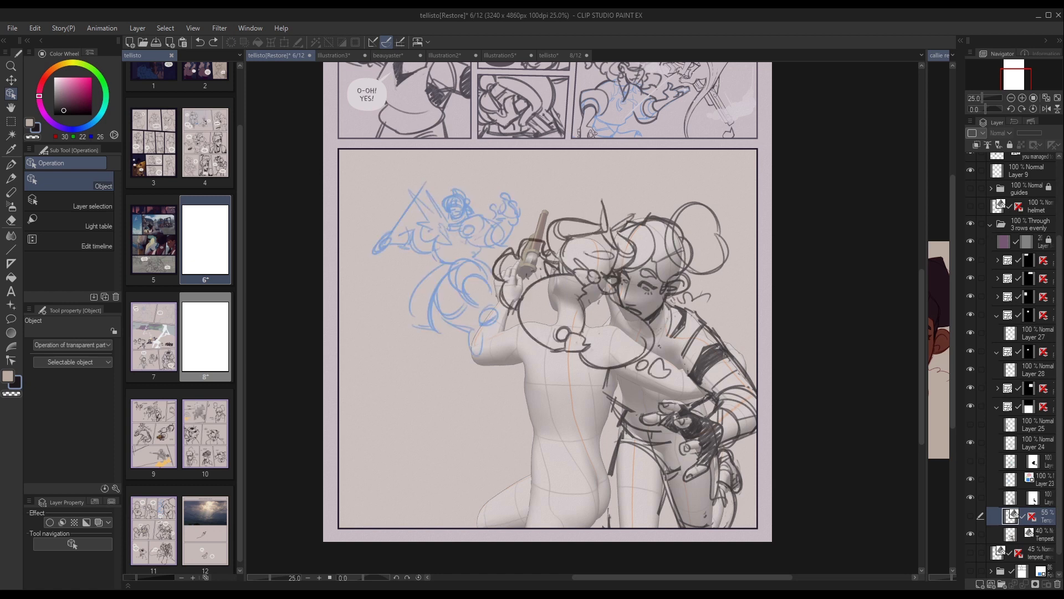
{"action": "left_click", "coordinate": [971, 424]}
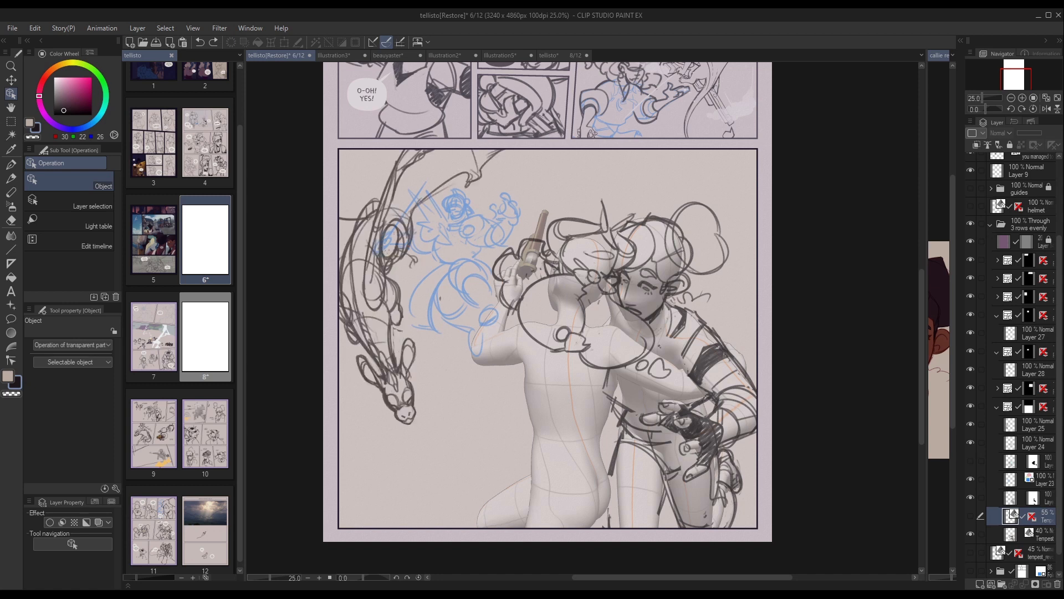
{"action": "left_click", "coordinate": [970, 460]}
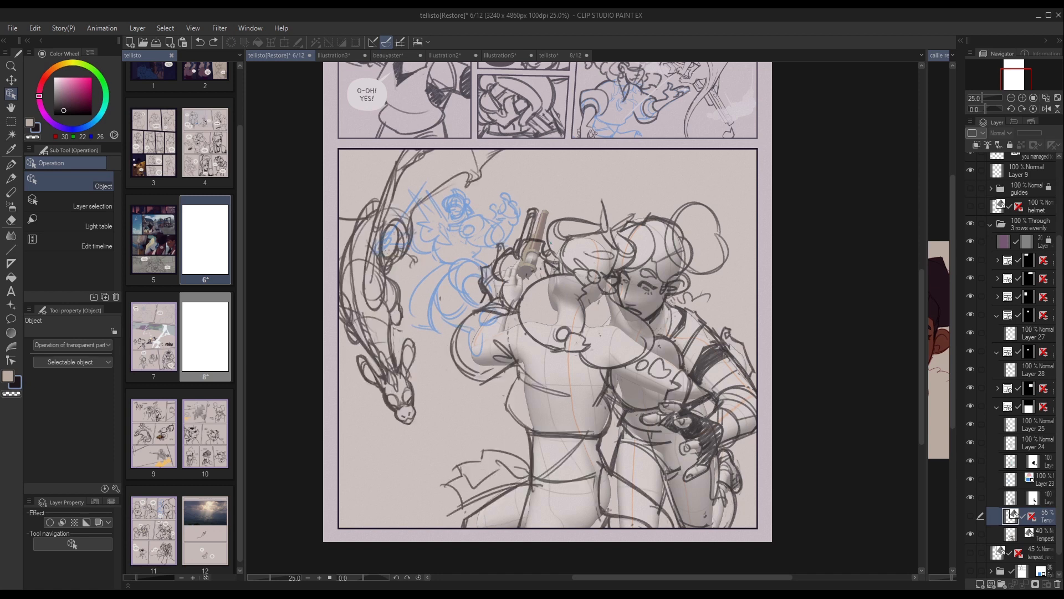
{"action": "left_click", "coordinate": [971, 534]}
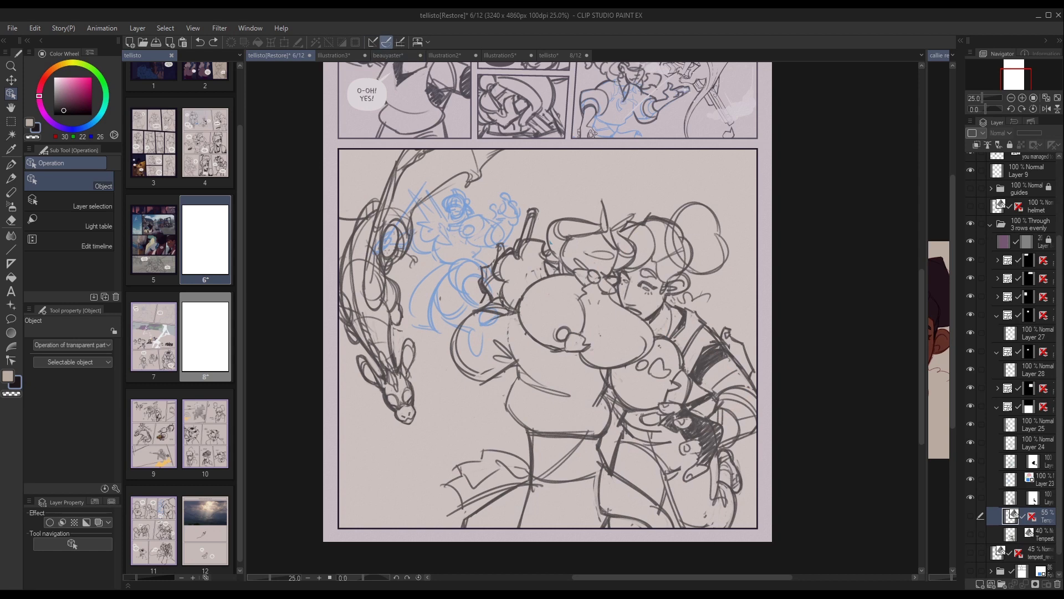
Switch to the Illustration2 document and make the layer with the blue joint diagram the active one.
{"action": "left_click", "coordinate": [444, 55]}
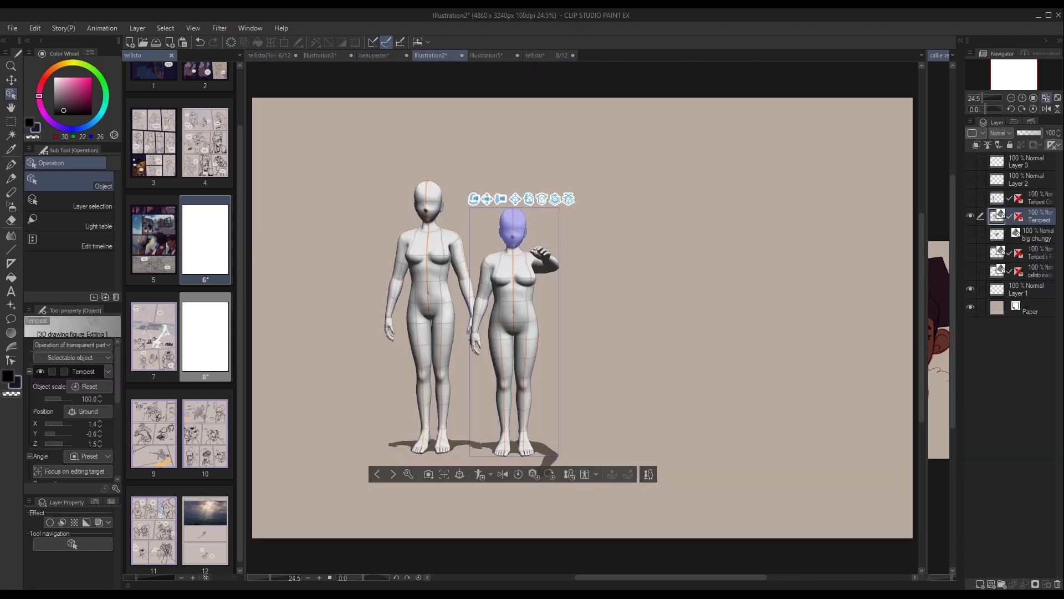
{"action": "left_click", "coordinate": [544, 257]}
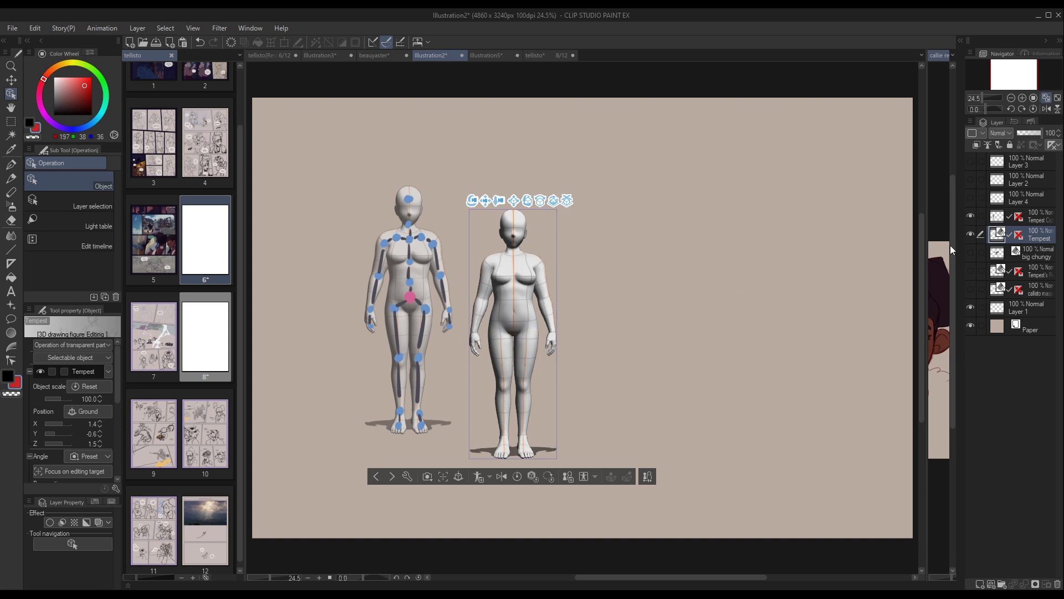
{"action": "left_click", "coordinate": [987, 220]}
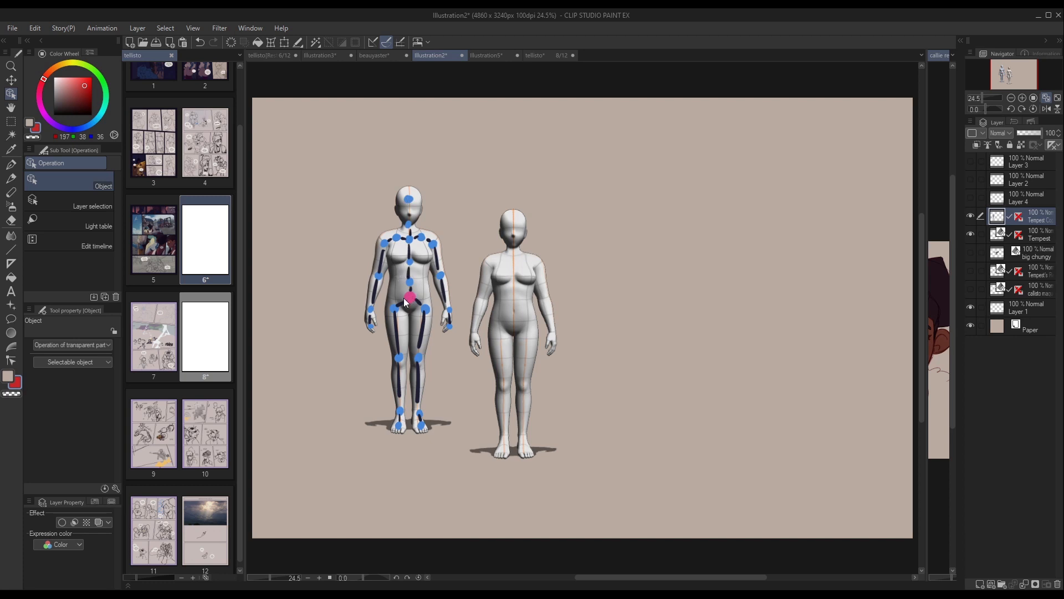
Try tilting the plain Tempest figure from its pelvis with the rotation ring, and undo the tilt.
{"action": "left_click", "coordinate": [521, 327]}
{"action": "left_click", "coordinate": [519, 325]}
{"action": "left_click", "coordinate": [526, 324]}
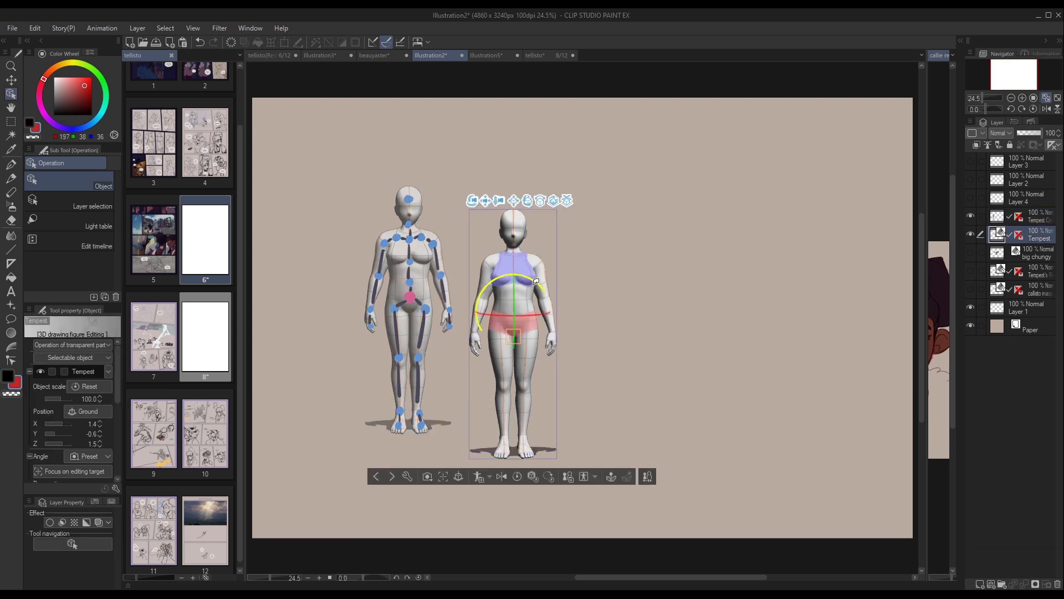
{"action": "left_click_drag", "start_coordinate": [534, 281], "coordinate": [556, 291]}
{"action": "key", "text": "ctrl+z"}
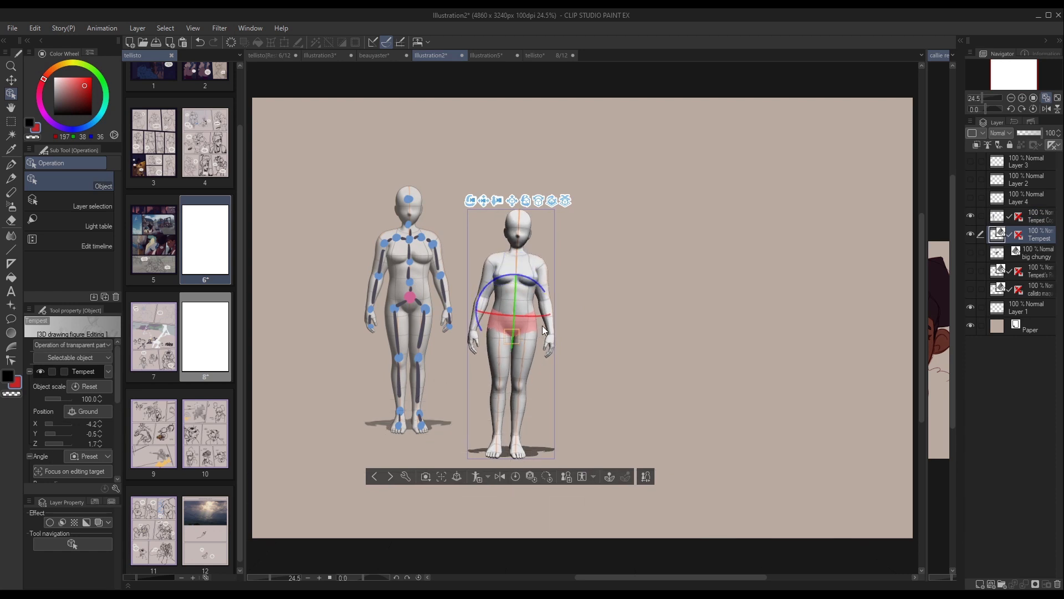
Select the plain Tempest figure's abdomen and rotate the torso slightly sideways about that joint.
{"action": "left_click", "coordinate": [421, 303]}
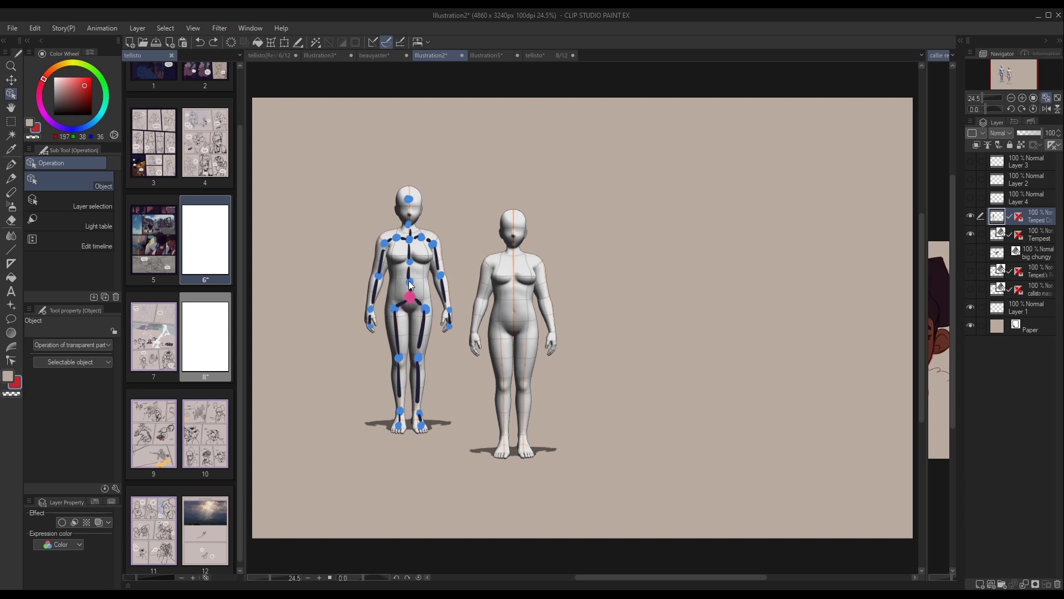
{"action": "left_click", "coordinate": [535, 309]}
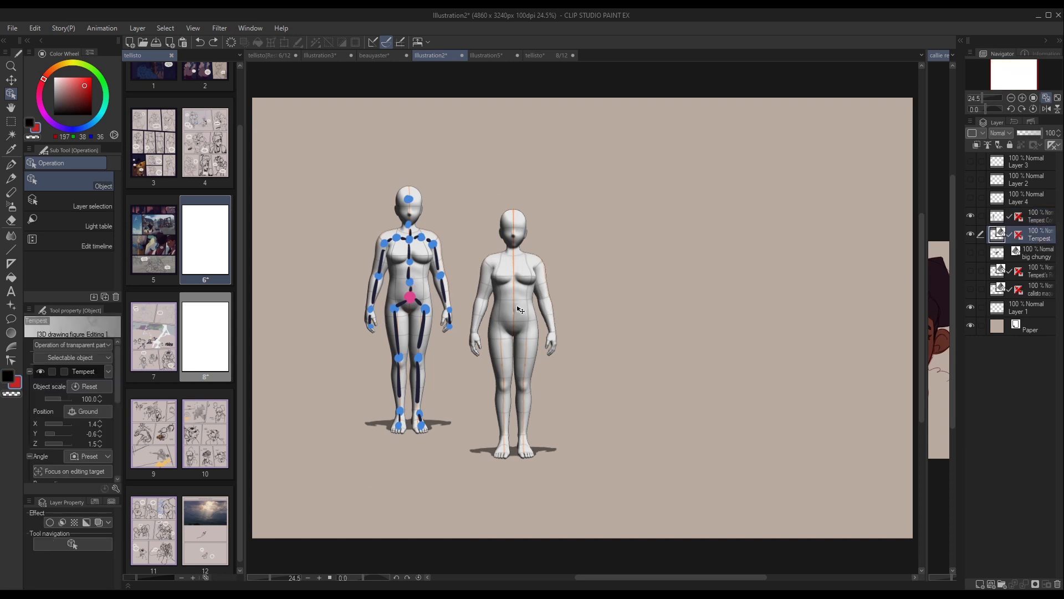
{"action": "left_click", "coordinate": [527, 326]}
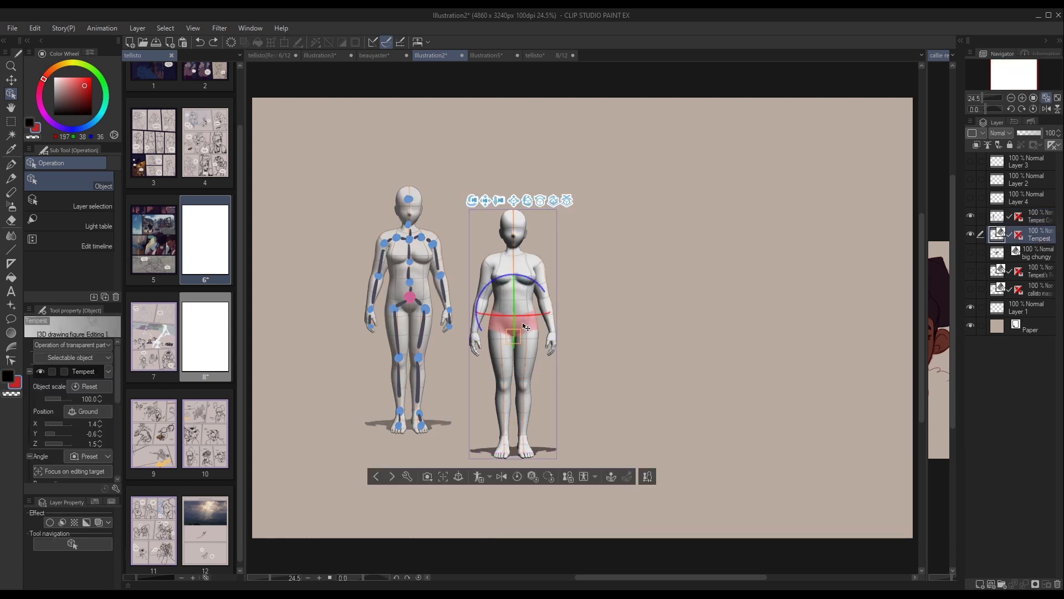
{"action": "left_click", "coordinate": [518, 307]}
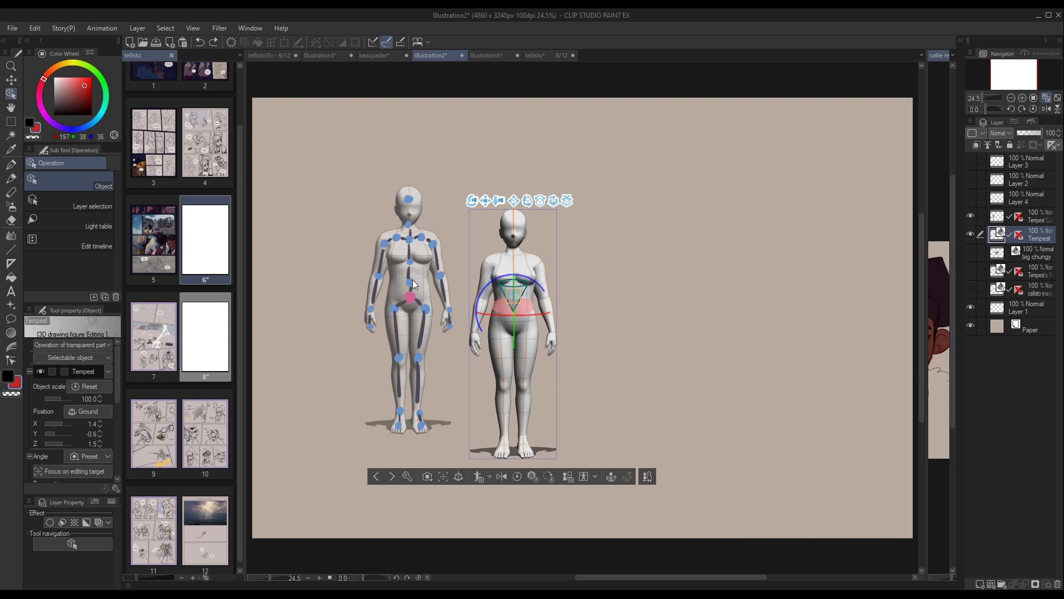
{"action": "mouse_move", "coordinate": [525, 272]}
{"action": "left_mouse_down"}
{"action": "mouse_move", "coordinate": [544, 276]}
{"action": "mouse_move", "coordinate": [524, 271]}
{"action": "left_mouse_up"}
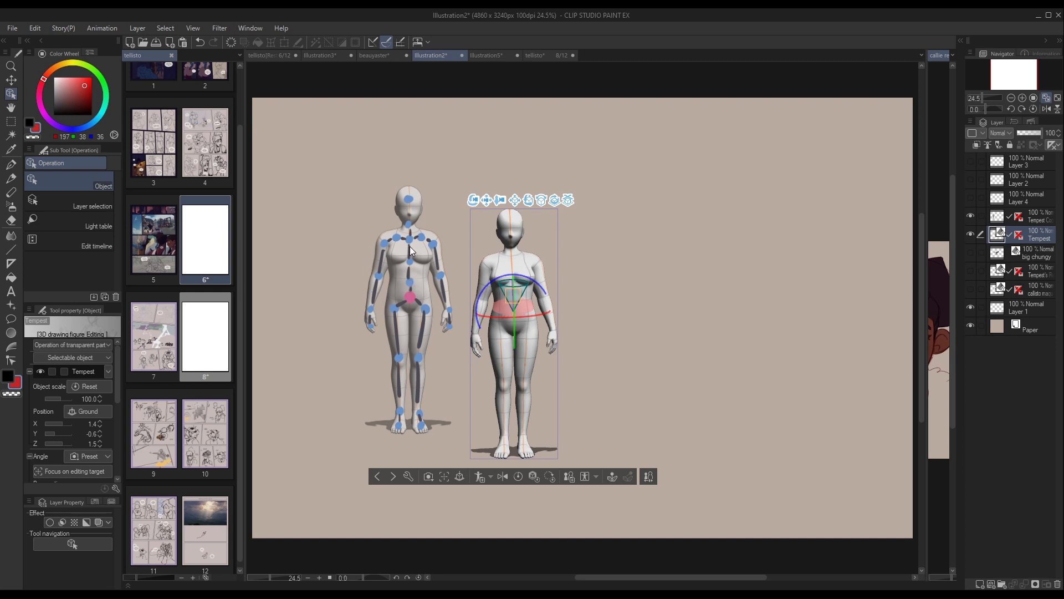
Choose the binary brush, create a new raster layer and move it above the joint diagram layer.
{"action": "left_click", "coordinate": [10, 178]}
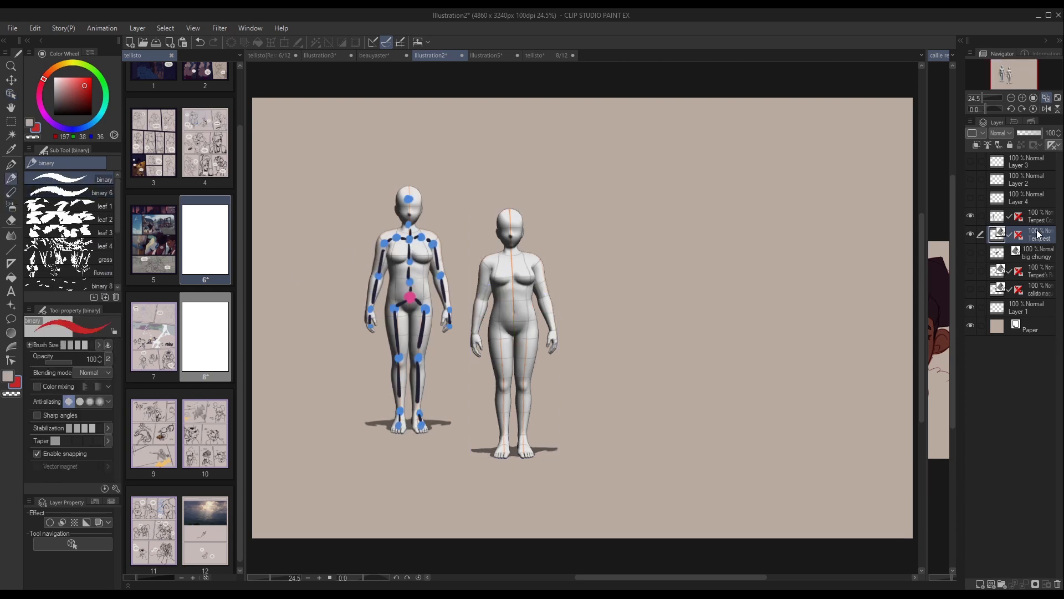
{"action": "left_click", "coordinate": [980, 585]}
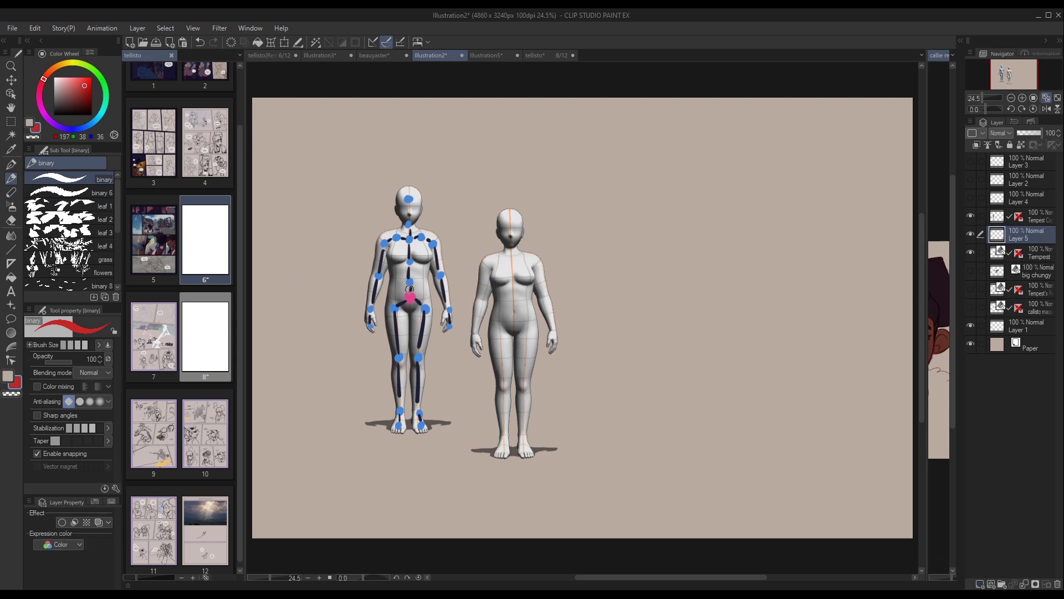
{"action": "key", "text": "c"}
{"action": "key", "text": "c"}
{"action": "left_click_drag", "start_coordinate": [1027, 232], "coordinate": [1019, 214]}
Draw red bone lines over the joint diagram's torso, legs and arms, and hide the new layer.
{"action": "mouse_move", "coordinate": [401, 244]}
{"action": "left_mouse_down"}
{"action": "mouse_move", "coordinate": [406, 235]}
{"action": "mouse_move", "coordinate": [418, 245]}
{"action": "left_mouse_up"}
{"action": "key", "text": "ctrl+z"}
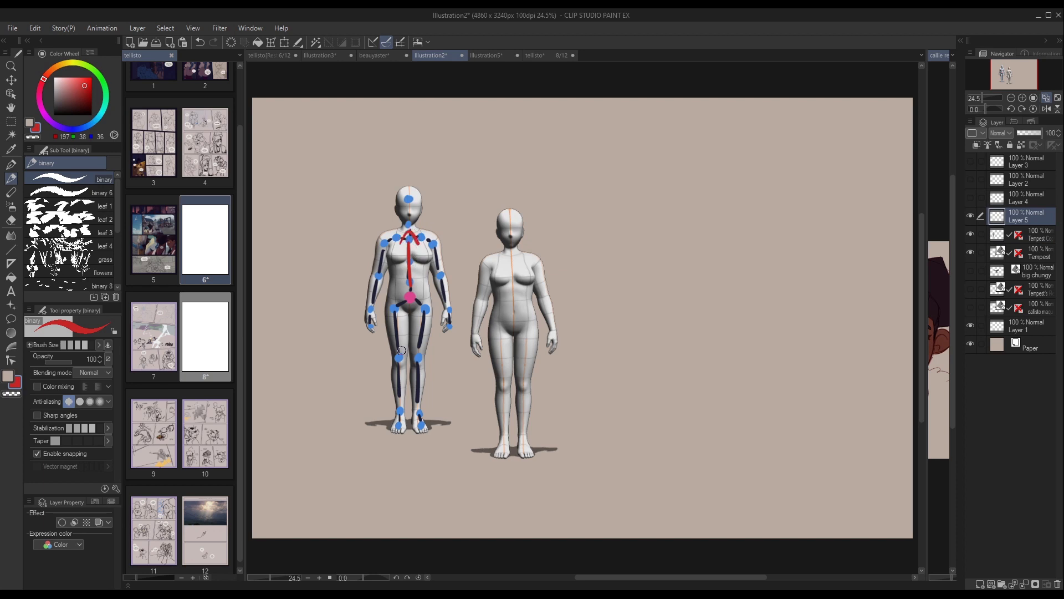
{"action": "mouse_move", "coordinate": [403, 307]}
{"action": "left_mouse_down"}
{"action": "mouse_move", "coordinate": [397, 391]}
{"action": "mouse_move", "coordinate": [425, 378]}
{"action": "left_mouse_up"}
{"action": "mouse_move", "coordinate": [425, 233]}
{"action": "left_mouse_down"}
{"action": "mouse_move", "coordinate": [444, 282]}
{"action": "mouse_move", "coordinate": [447, 273]}
{"action": "left_mouse_up"}
{"action": "mouse_move", "coordinate": [401, 232]}
{"action": "left_mouse_down"}
{"action": "mouse_move", "coordinate": [378, 283]}
{"action": "mouse_move", "coordinate": [388, 280]}
{"action": "left_mouse_up"}
{"action": "left_click", "coordinate": [971, 216]}
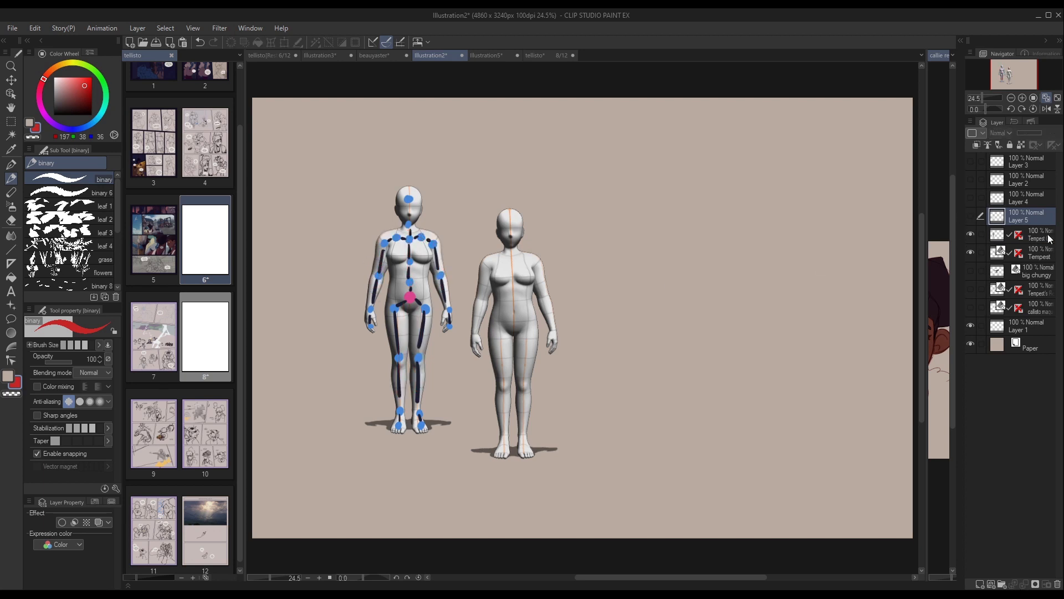
Select the plain Tempest figure's shoulder joint, swing the arm outward and return it beside the body.
{"action": "left_click", "coordinate": [998, 234]}
{"action": "left_click", "coordinate": [10, 94]}
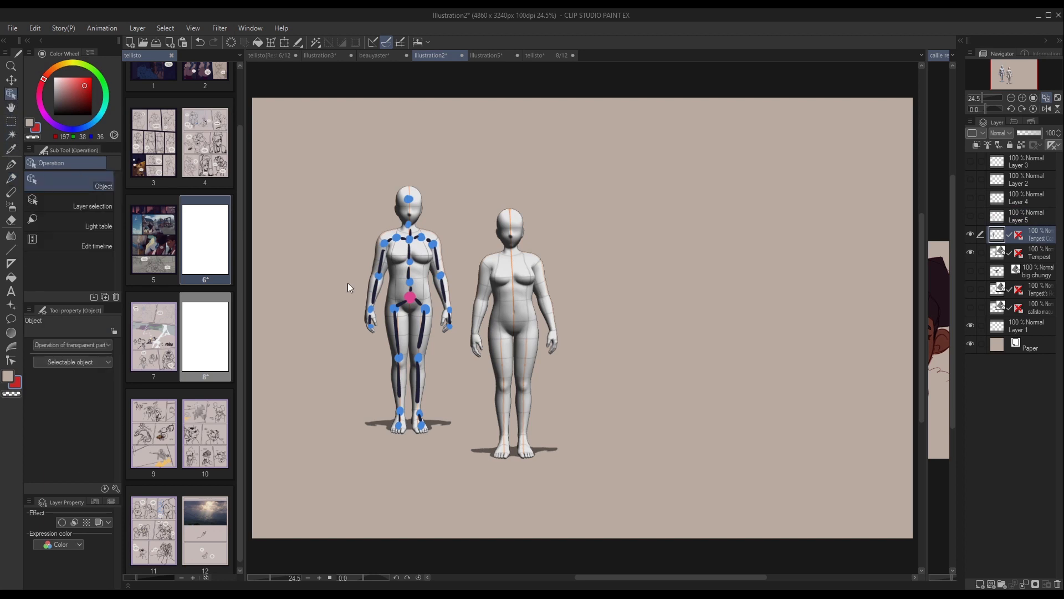
{"action": "left_click", "coordinate": [524, 309]}
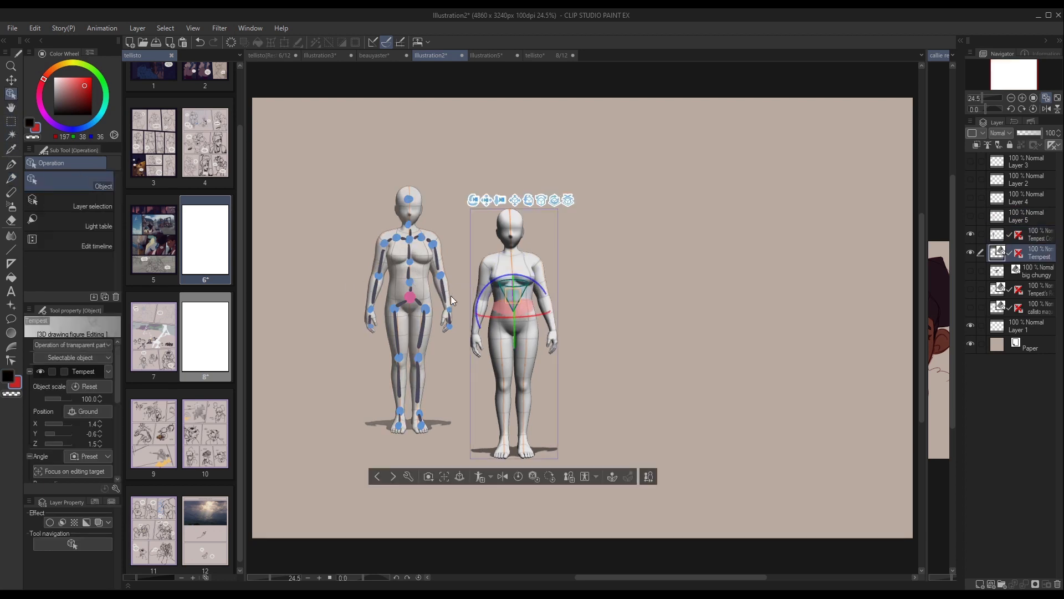
{"action": "left_click", "coordinate": [492, 263]}
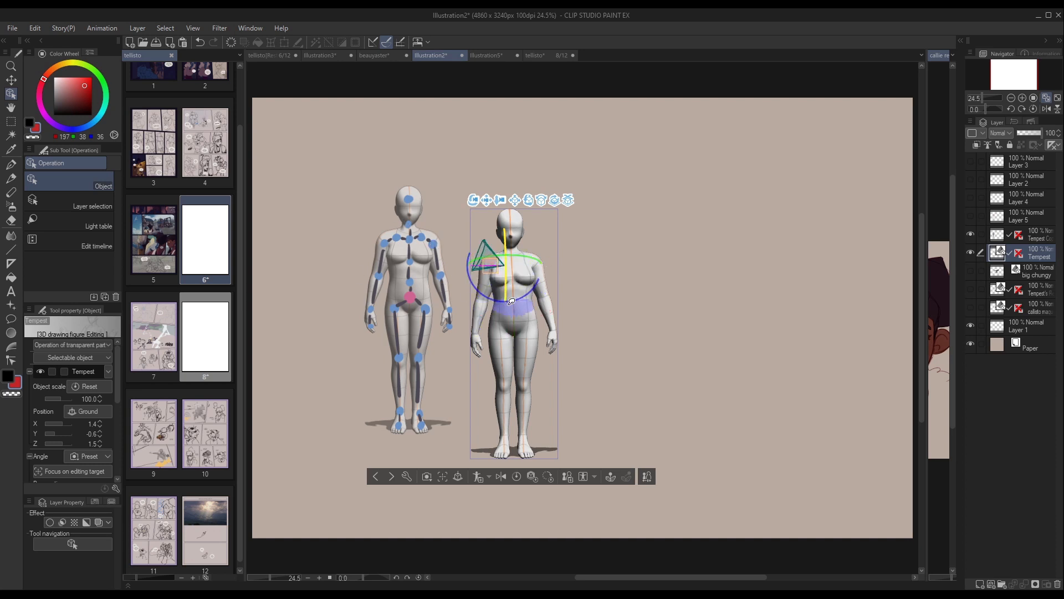
{"action": "left_click_drag", "start_coordinate": [518, 297], "coordinate": [514, 253]}
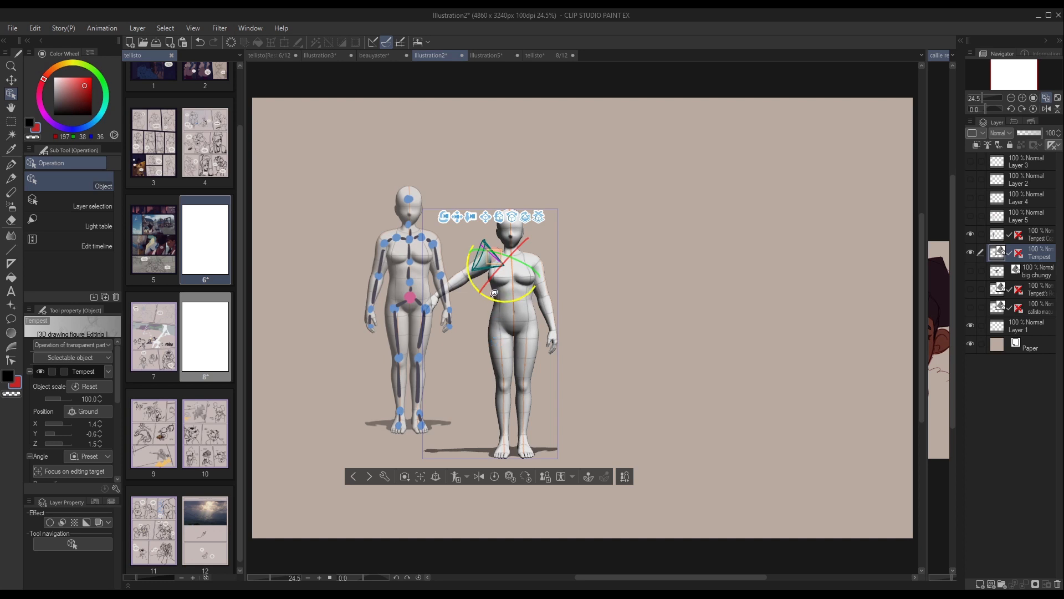
{"action": "left_click_drag", "start_coordinate": [494, 294], "coordinate": [556, 307]}
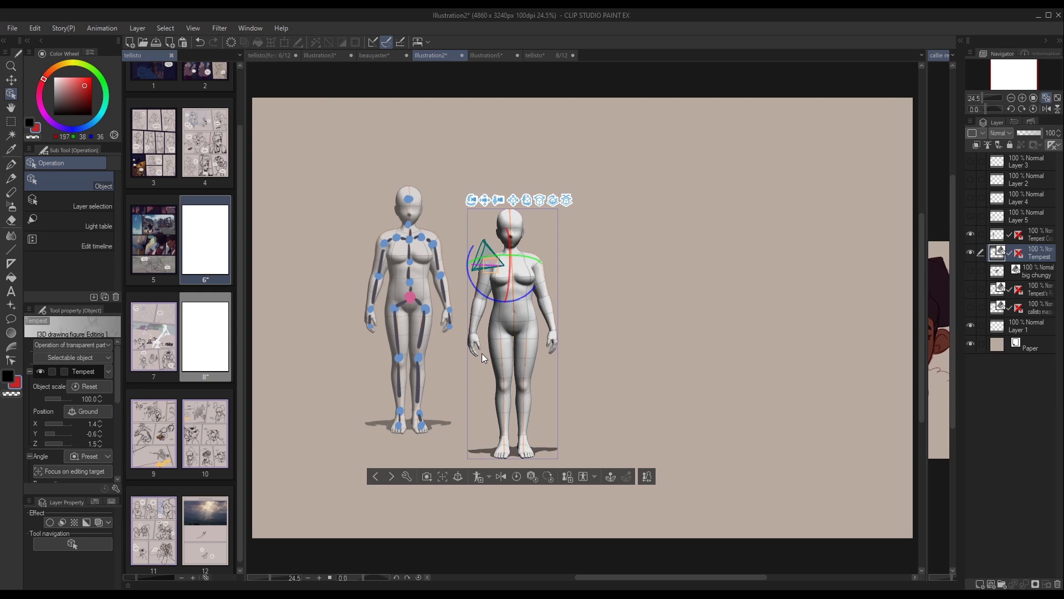
{"action": "left_click", "coordinate": [605, 332]}
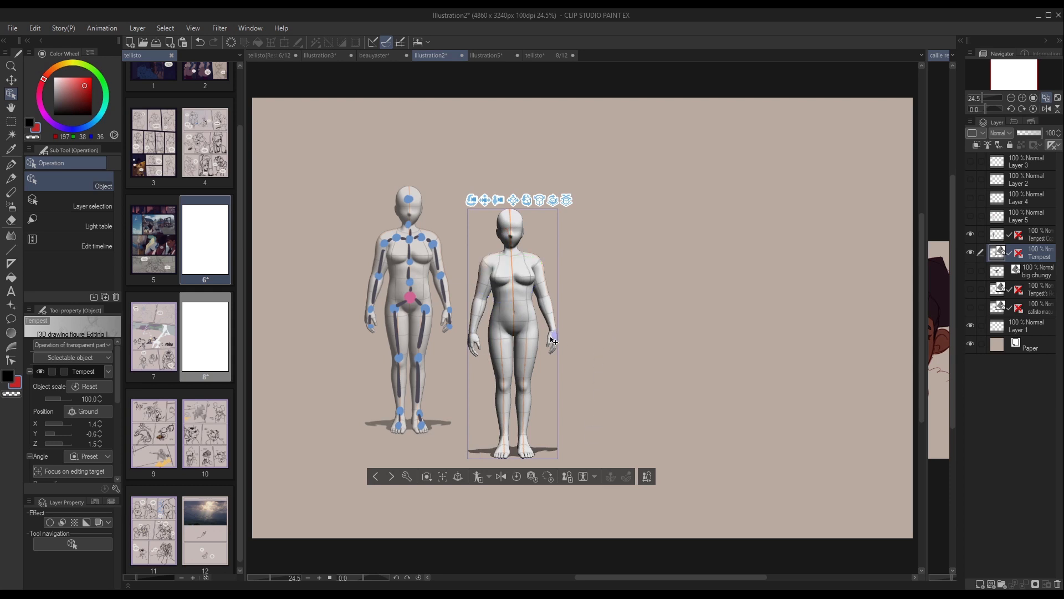
Select the movement controller on the Tempest figure's wrist and show Layer 3 with the red arm arc.
{"action": "left_click", "coordinate": [479, 319]}
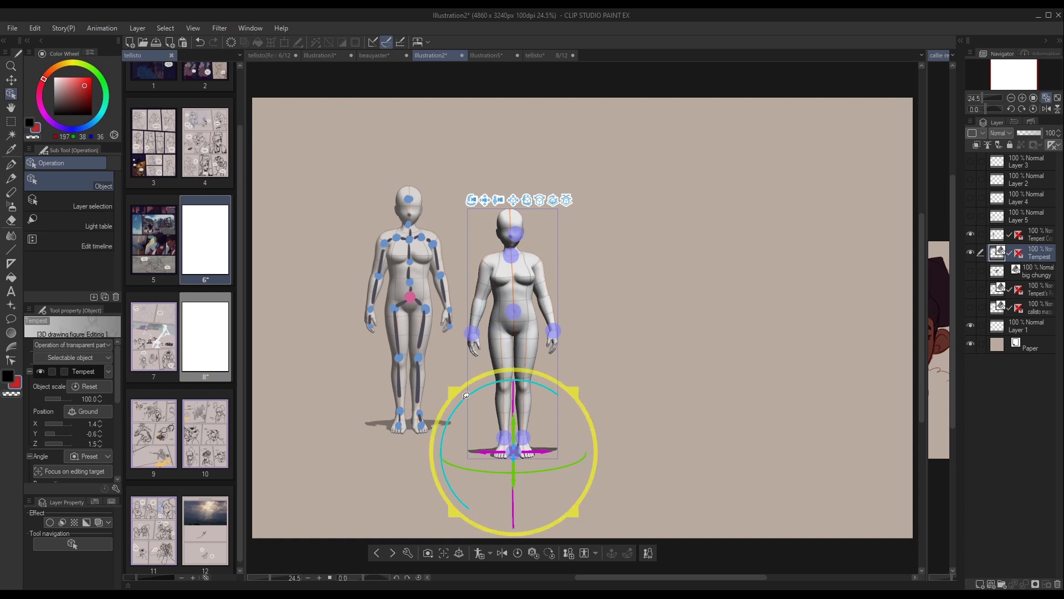
{"action": "left_click", "coordinate": [480, 329]}
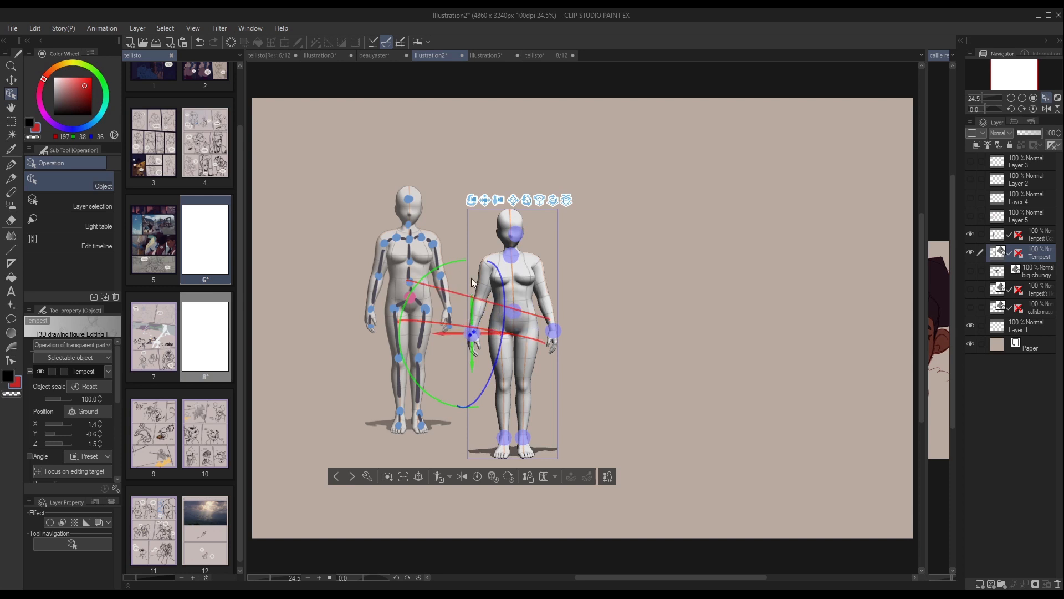
{"action": "left_click", "coordinate": [970, 180]}
{"action": "left_click", "coordinate": [970, 178]}
{"action": "left_click", "coordinate": [970, 163]}
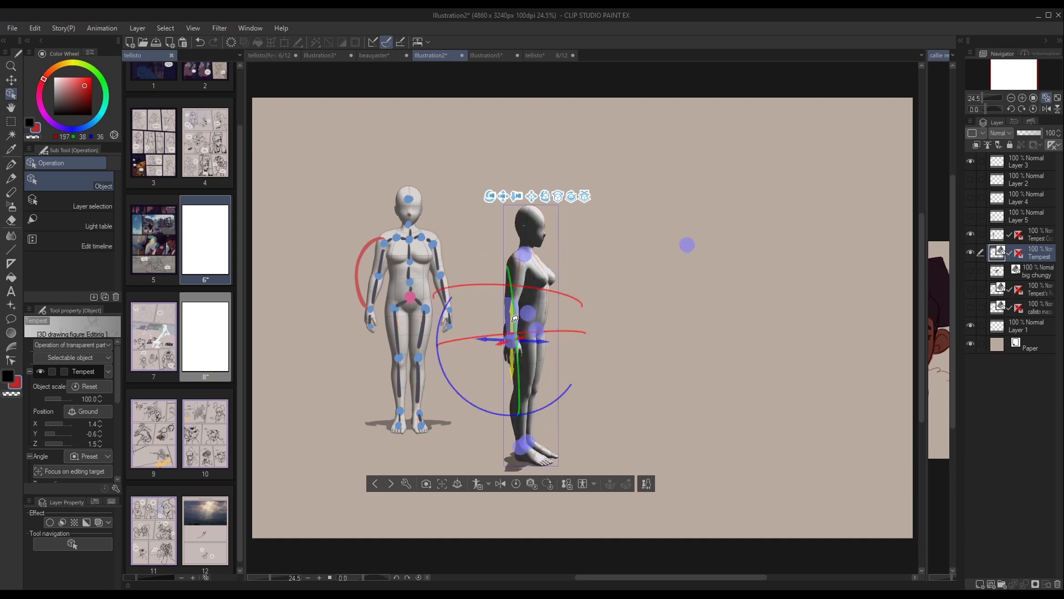
Raise the wrist controller in side view to bend the elbow toward the waist, and undo the last adjustments.
{"action": "left_click_drag", "start_coordinate": [513, 323], "coordinate": [515, 290]}
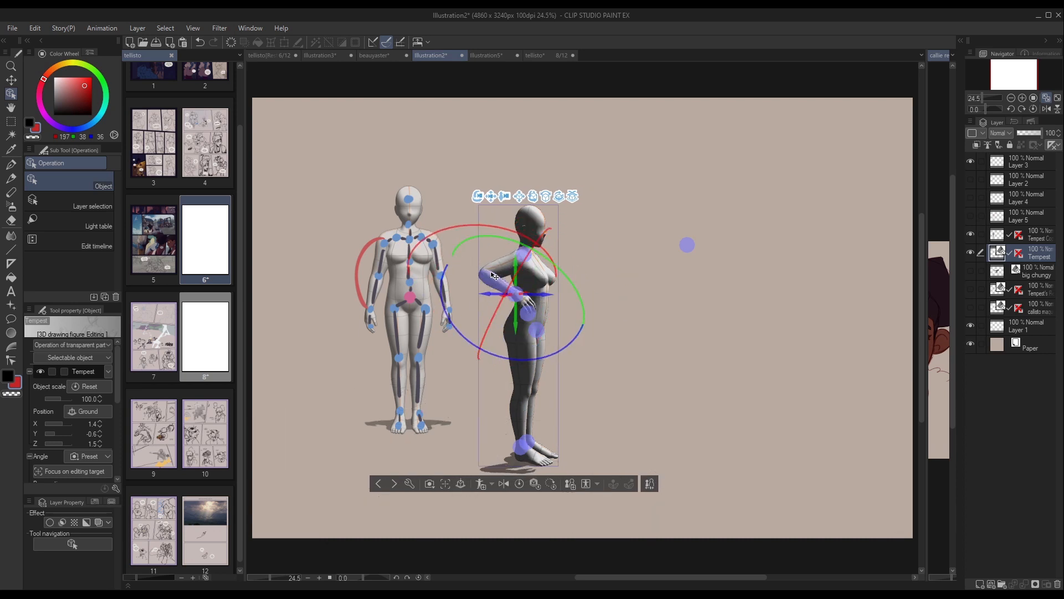
{"action": "key", "text": "ctrl+z"}
{"action": "key", "text": "ctrl+z"}
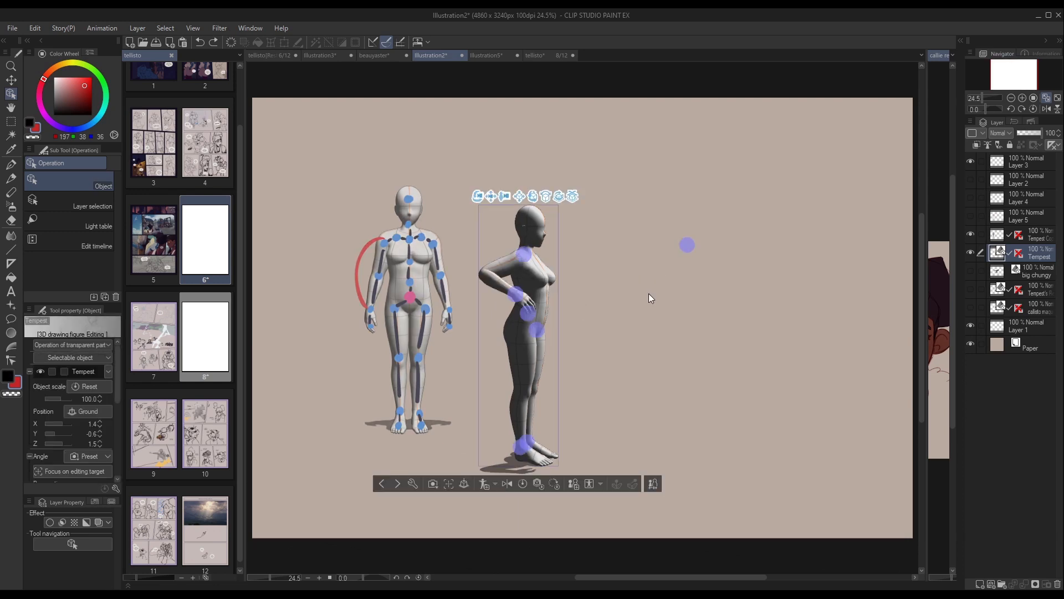
Try rotating and shifting the figure's upper body from the controller at the base of the neck, and undo the changes.
{"action": "left_click_drag", "start_coordinate": [650, 299], "coordinate": [515, 250]}
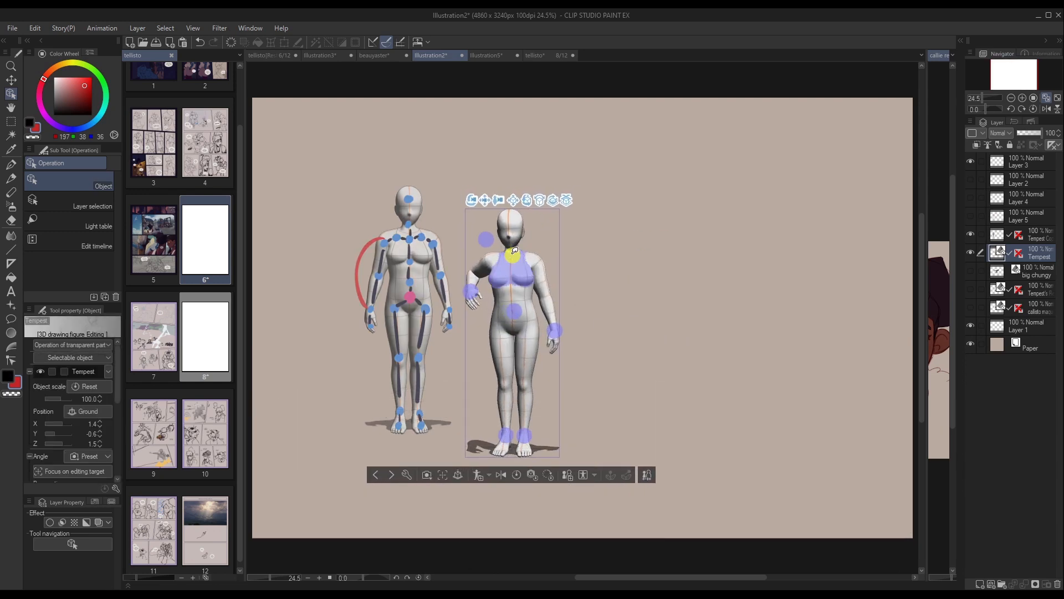
{"action": "left_click", "coordinate": [515, 250]}
{"action": "left_click_drag", "start_coordinate": [634, 283], "coordinate": [514, 247]}
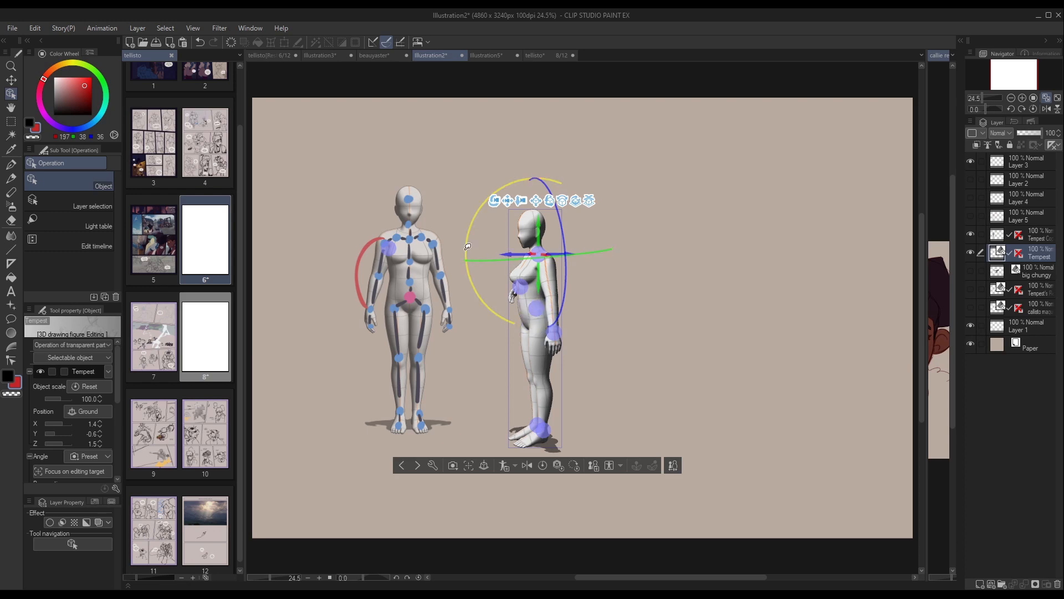
{"action": "mouse_move", "coordinate": [508, 255]}
{"action": "left_mouse_down"}
{"action": "mouse_move", "coordinate": [485, 242]}
{"action": "mouse_move", "coordinate": [574, 241]}
{"action": "mouse_move", "coordinate": [506, 266]}
{"action": "mouse_move", "coordinate": [502, 250]}
{"action": "mouse_move", "coordinate": [484, 256]}
{"action": "mouse_move", "coordinate": [515, 254]}
{"action": "left_mouse_up"}
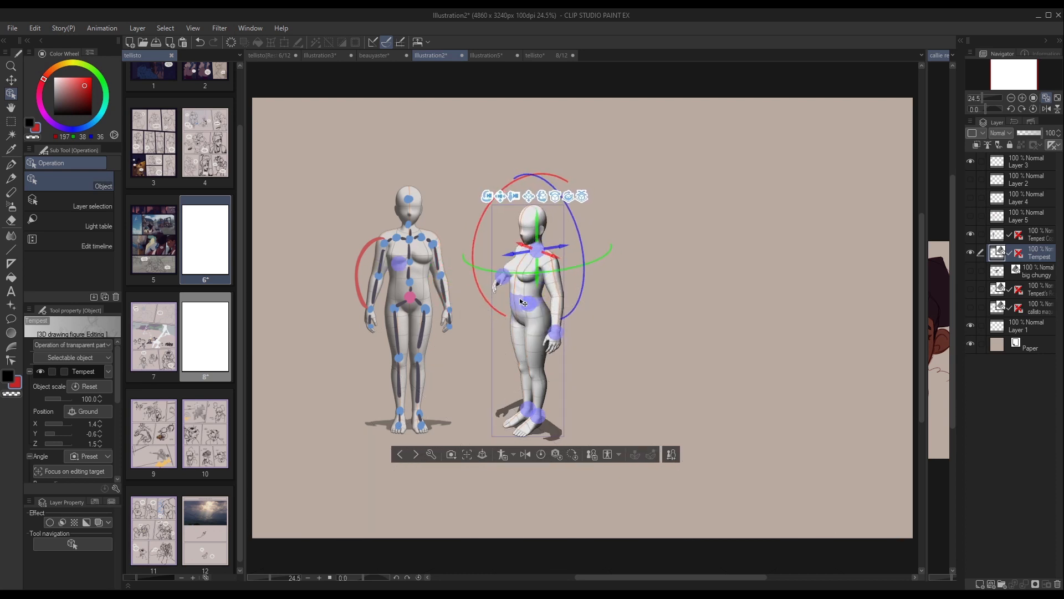
{"action": "mouse_move", "coordinate": [524, 251]}
{"action": "left_mouse_down"}
{"action": "mouse_move", "coordinate": [508, 260]}
{"action": "mouse_move", "coordinate": [525, 247]}
{"action": "left_mouse_up"}
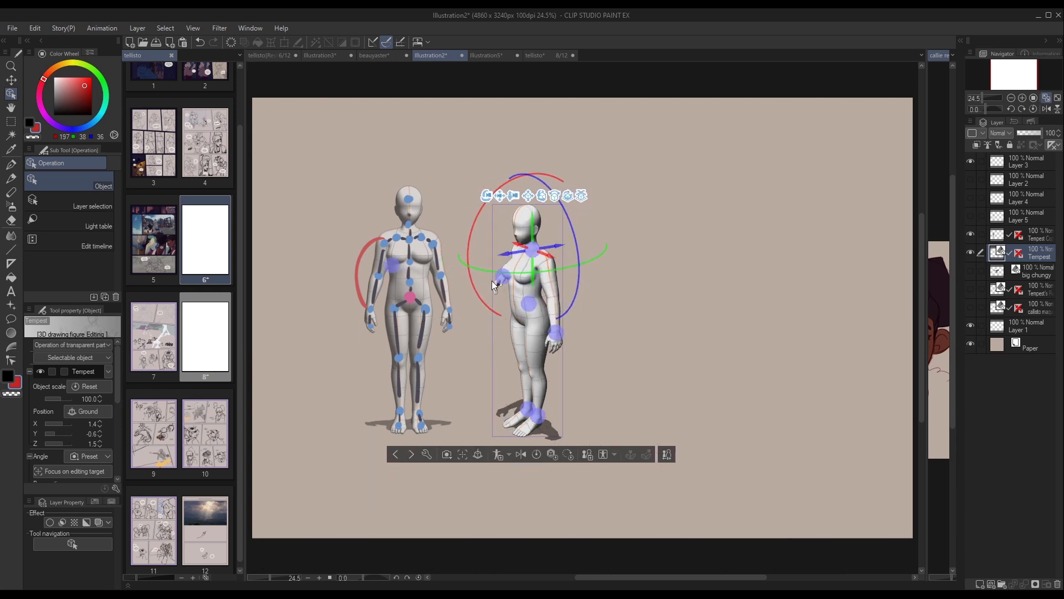
{"action": "mouse_move", "coordinate": [474, 224]}
{"action": "left_mouse_down"}
{"action": "mouse_move", "coordinate": [497, 195]}
{"action": "mouse_move", "coordinate": [513, 198]}
{"action": "mouse_move", "coordinate": [466, 289]}
{"action": "mouse_move", "coordinate": [480, 244]}
{"action": "left_mouse_up"}
{"action": "key", "text": "ctrl+z"}
{"action": "key", "text": "ctrl+z"}
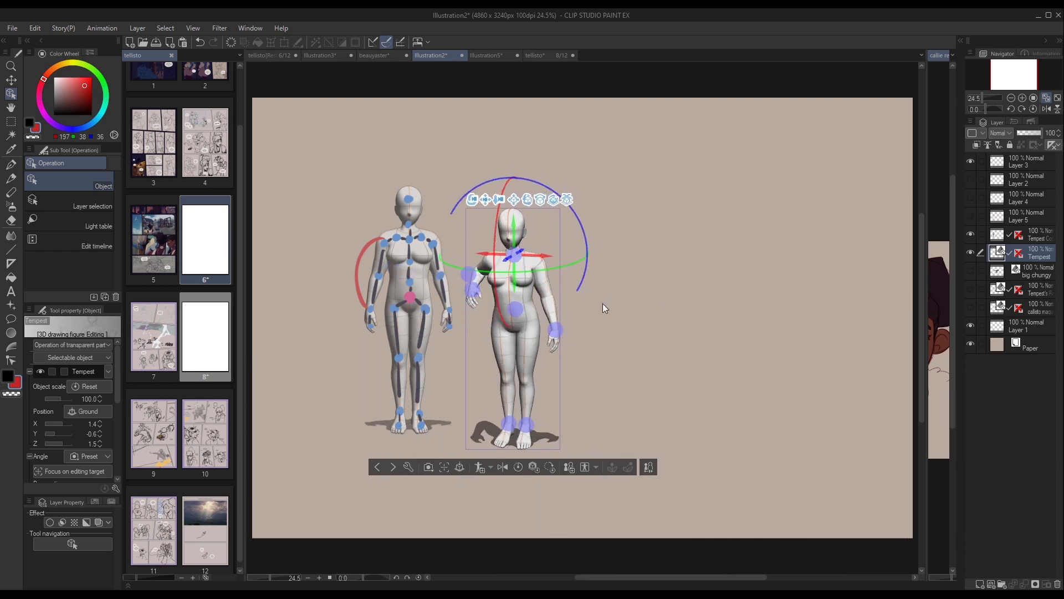
{"action": "key", "text": "ctrl+z"}
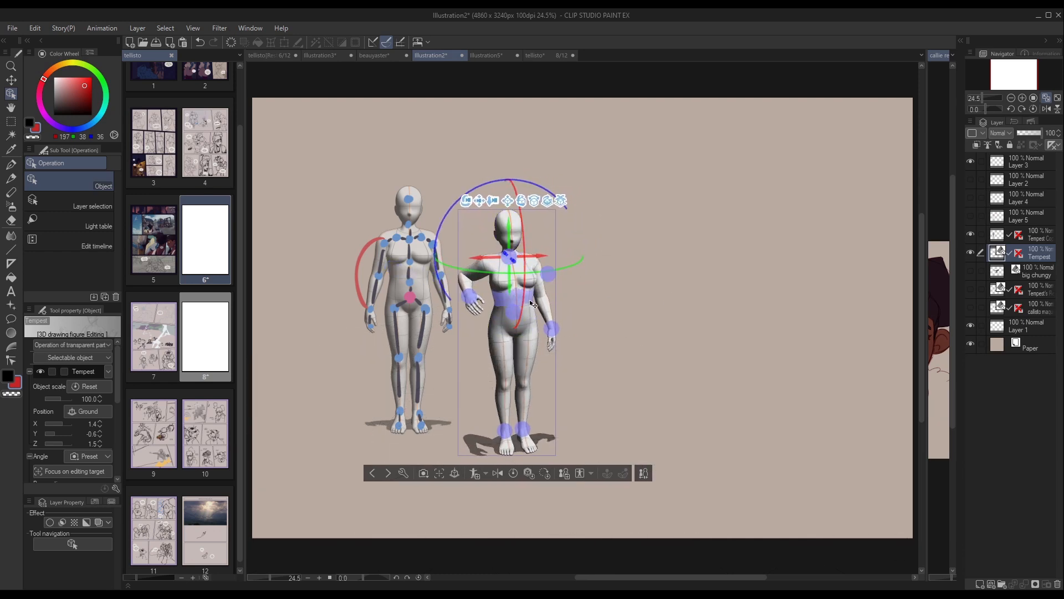
Try pulling the neck-base controller downward, undo the move and return the figure to a front view.
{"action": "left_click_drag", "start_coordinate": [509, 231], "coordinate": [509, 256]}
{"action": "key", "text": "ctrl+z"}
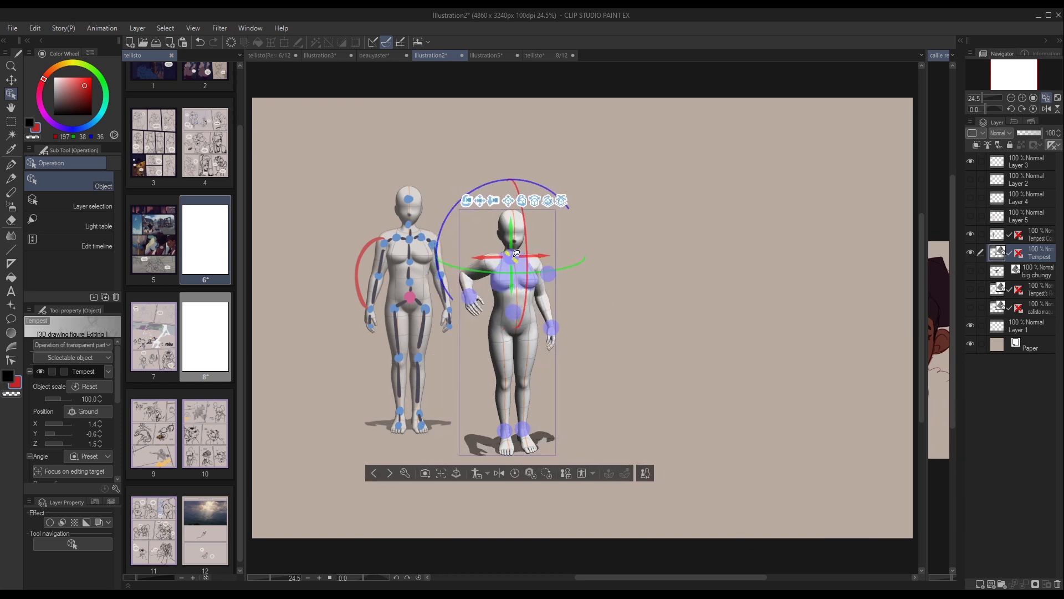
{"action": "left_click_drag", "start_coordinate": [625, 287], "coordinate": [593, 278]}
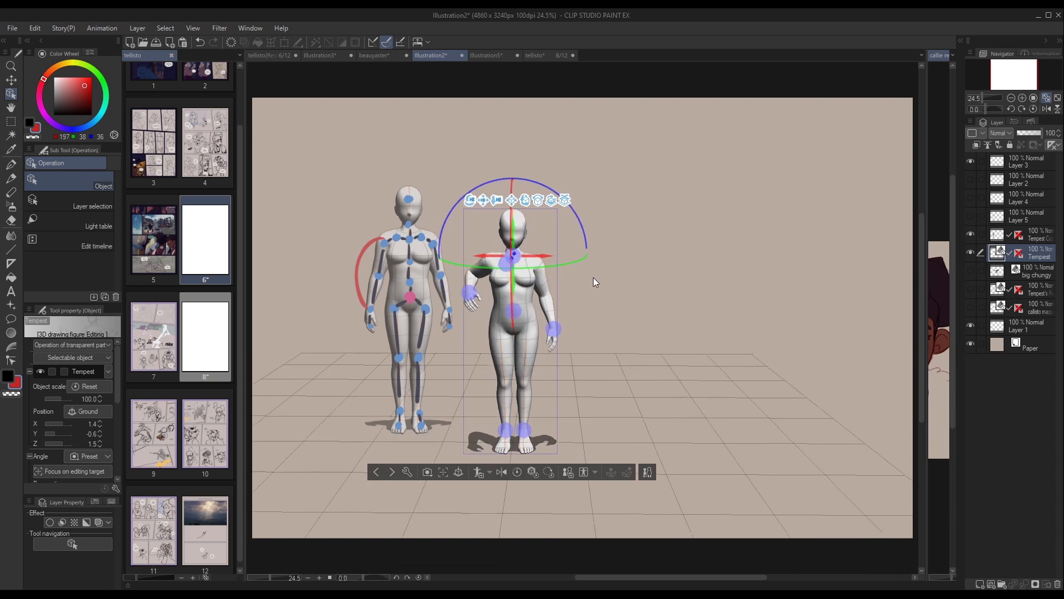
Try bending the Tempest figure at the waist joint, undo it and select the movement controller at the hips.
{"action": "left_click", "coordinate": [523, 308]}
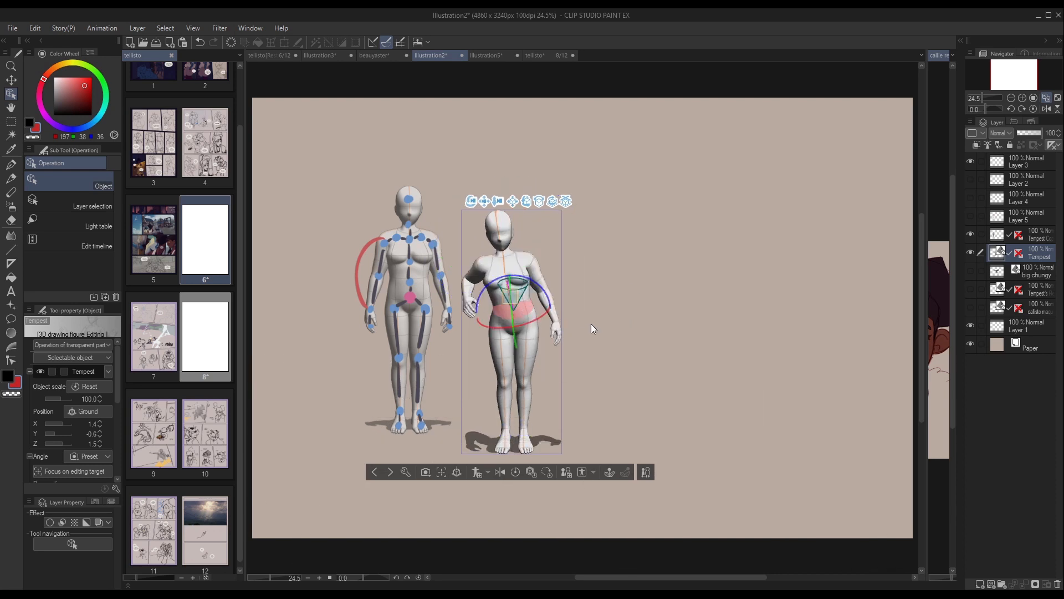
{"action": "key", "text": "ctrl+z"}
{"action": "left_click", "coordinate": [522, 312]}
{"action": "left_click", "coordinate": [518, 308]}
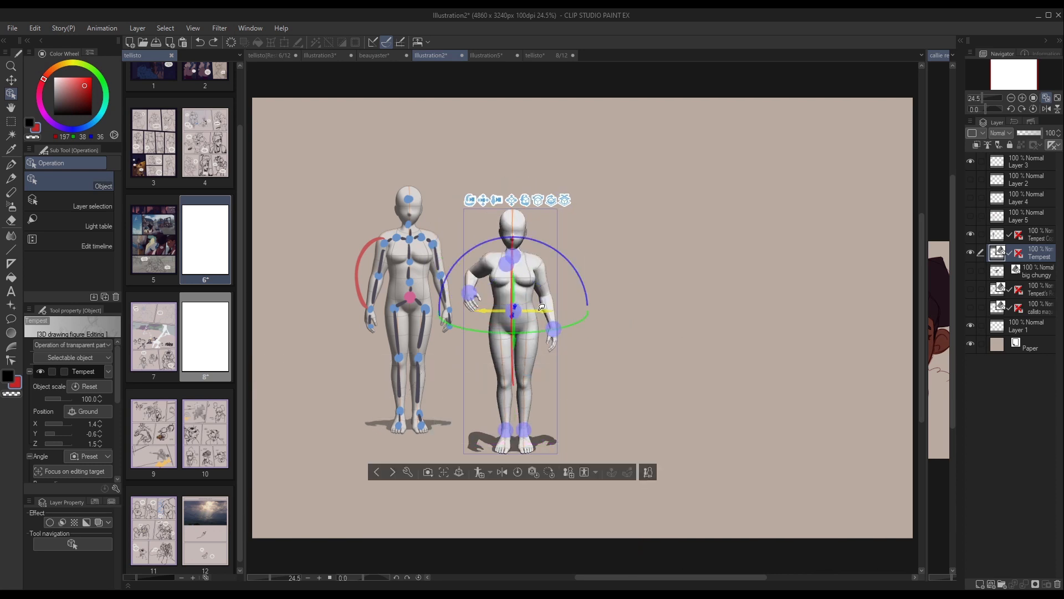
{"action": "mouse_move", "coordinate": [541, 307]}
{"action": "left_mouse_down"}
{"action": "mouse_move", "coordinate": [530, 308]}
{"action": "mouse_move", "coordinate": [539, 309]}
{"action": "left_mouse_up"}
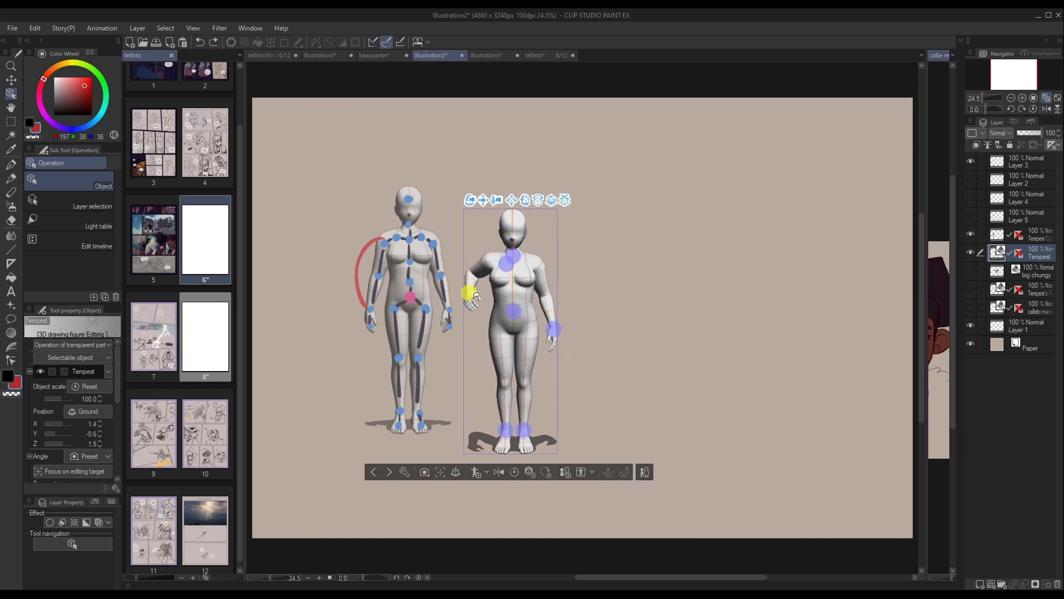
{"action": "left_click", "coordinate": [517, 308]}
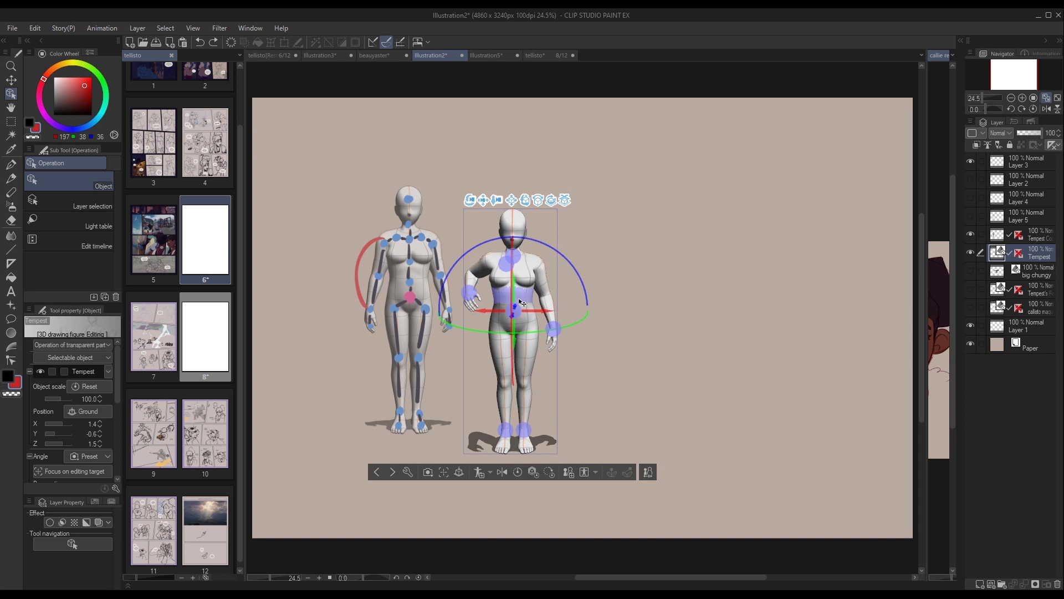
{"action": "left_click_drag", "start_coordinate": [522, 303], "coordinate": [521, 305]}
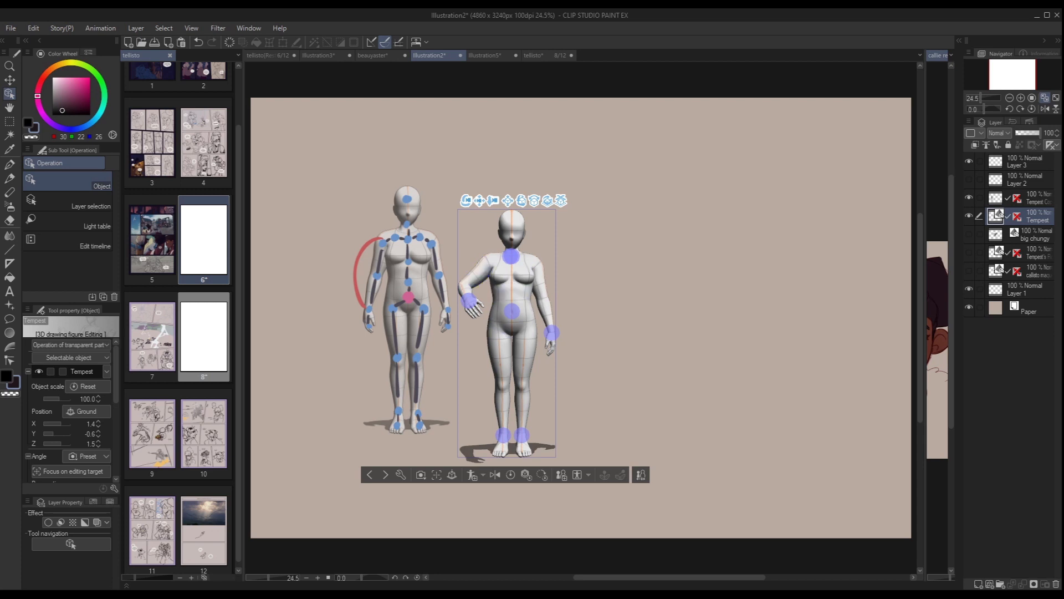
Reset the Tempest figure's pose and raise the arm nearest the reference figure up beside the head.
{"action": "left_click", "coordinate": [511, 474]}
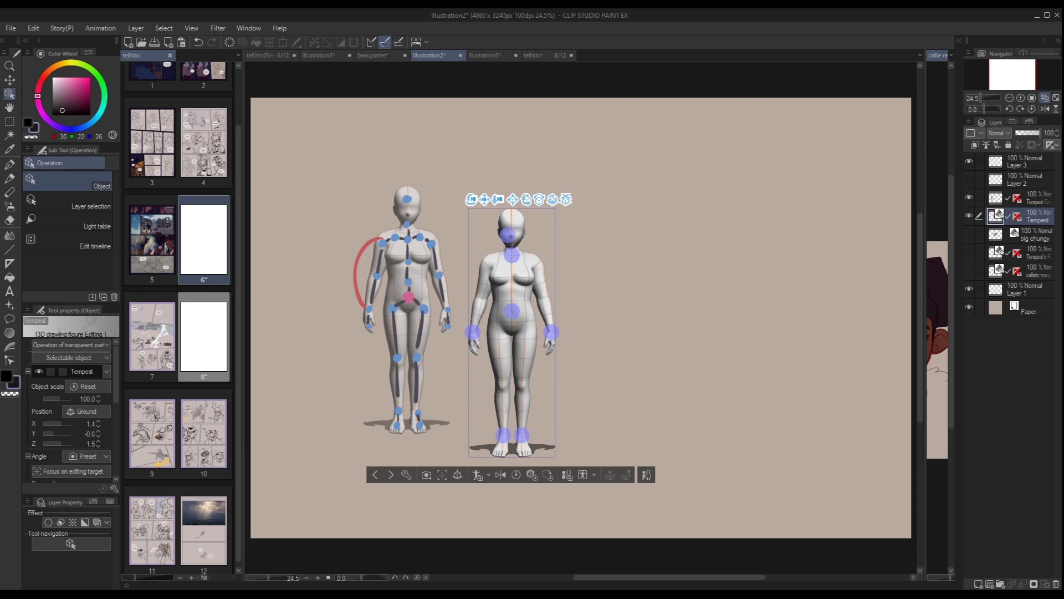
{"action": "left_click_drag", "start_coordinate": [472, 200], "coordinate": [505, 205]}
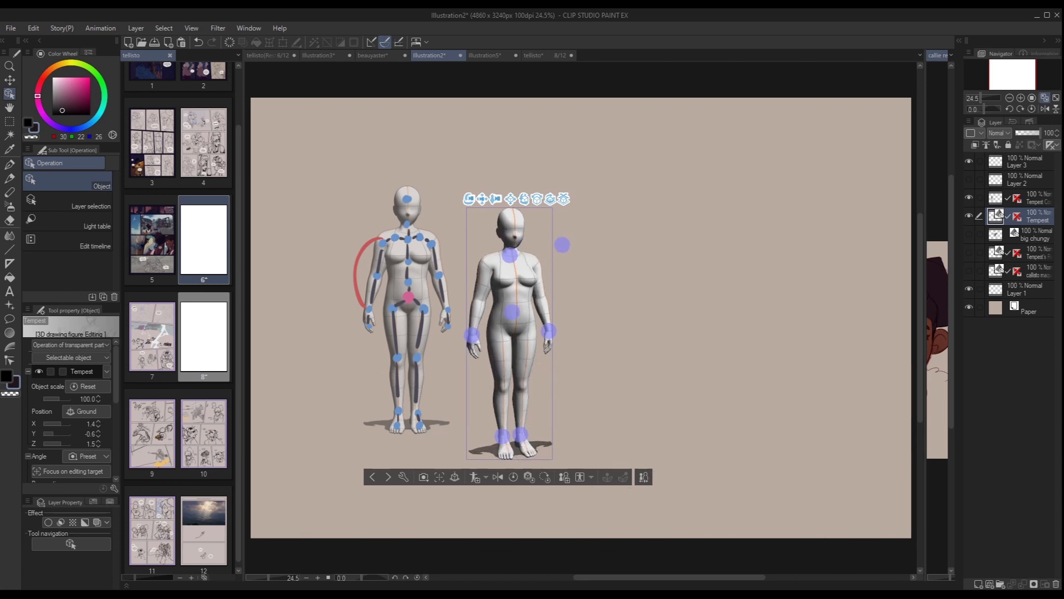
{"action": "left_click", "coordinate": [485, 282]}
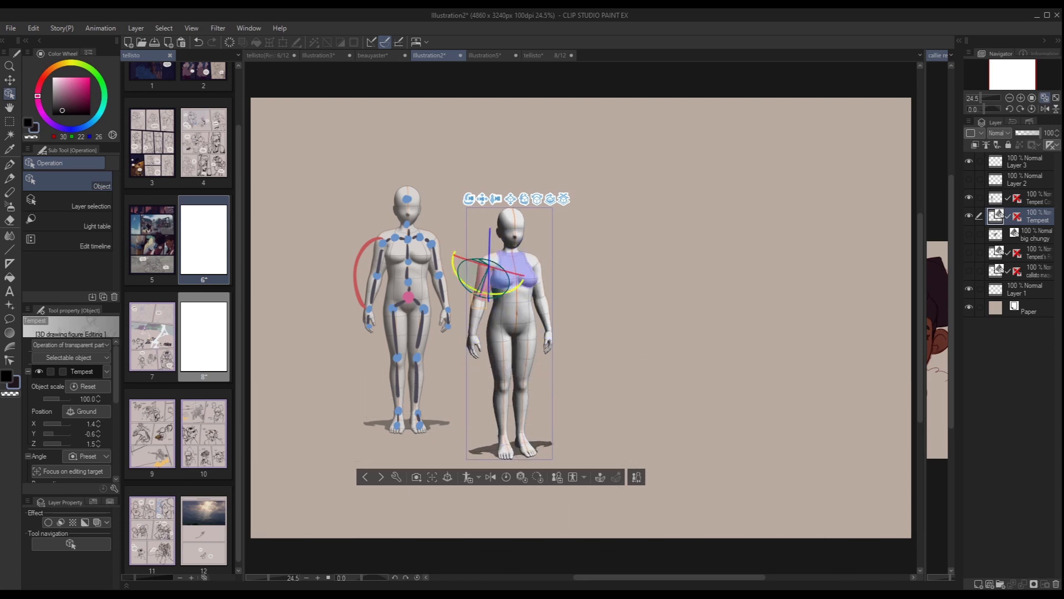
{"action": "left_click_drag", "start_coordinate": [479, 301], "coordinate": [486, 230]}
{"action": "left_click", "coordinate": [488, 226]}
{"action": "left_click", "coordinate": [488, 222]}
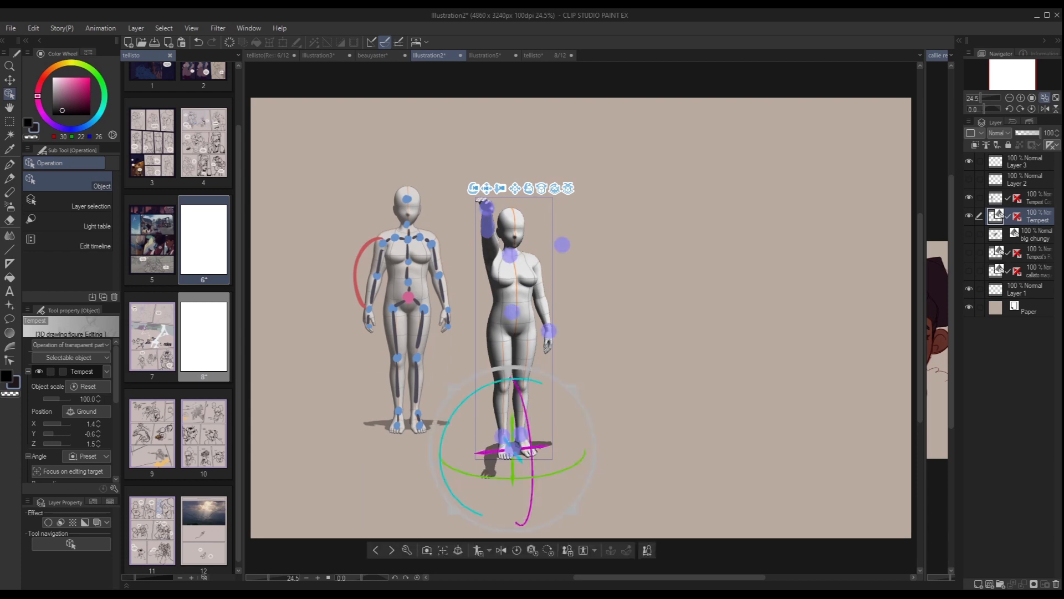
Try lifting the raised wrist's movement controller higher to stretch the arm straight overhead, and undo the changes.
{"action": "left_click_drag", "start_coordinate": [539, 476], "coordinate": [477, 469]}
{"action": "left_click", "coordinate": [464, 208]}
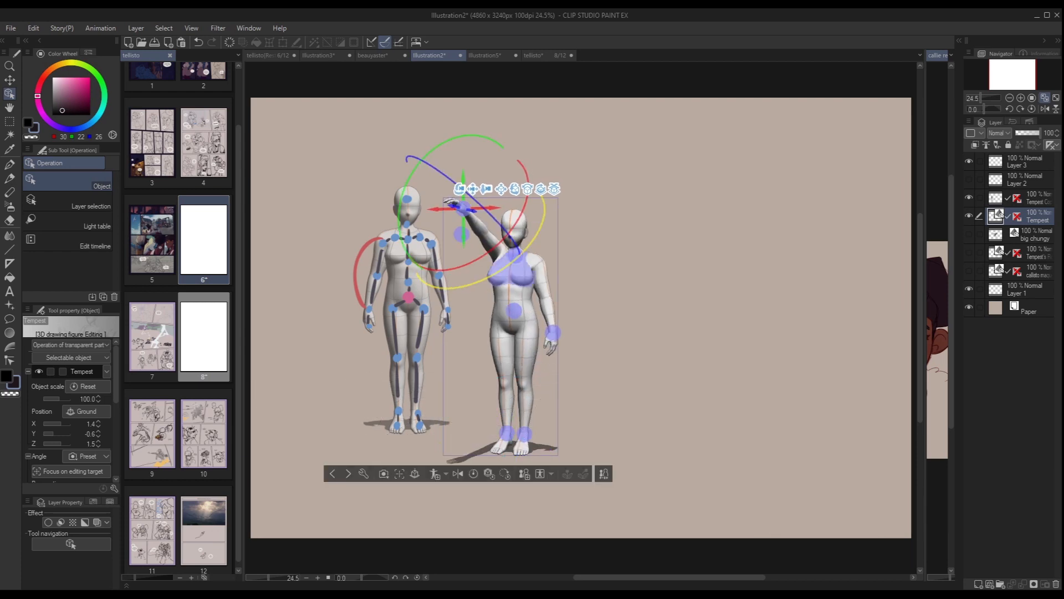
{"action": "left_click_drag", "start_coordinate": [460, 189], "coordinate": [499, 213]}
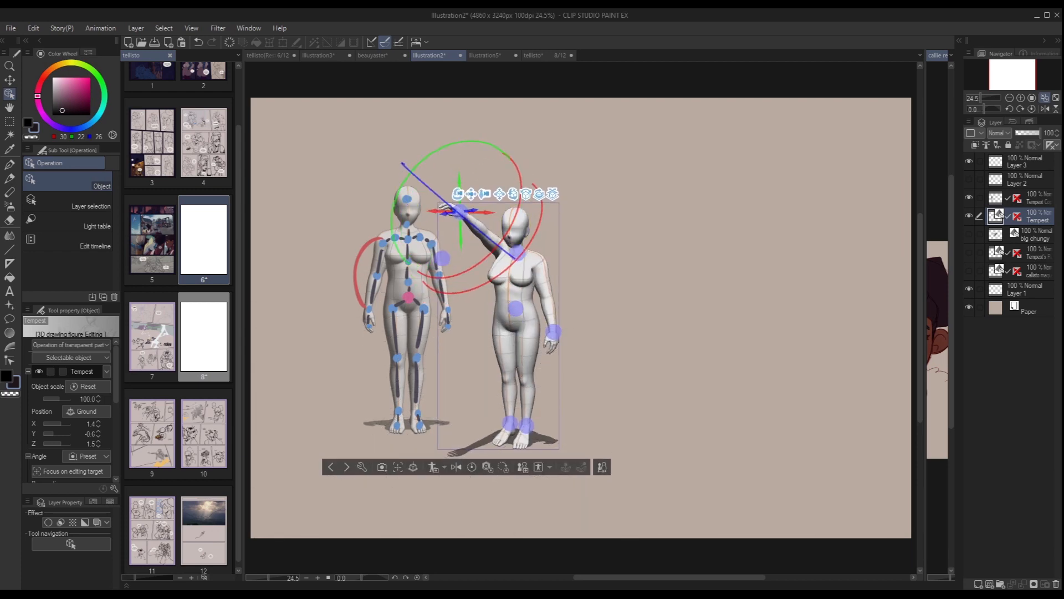
{"action": "left_click_drag", "start_coordinate": [459, 182], "coordinate": [458, 133]}
{"action": "left_click_drag", "start_coordinate": [497, 194], "coordinate": [508, 194]}
{"action": "left_click_drag", "start_coordinate": [473, 167], "coordinate": [355, 159]}
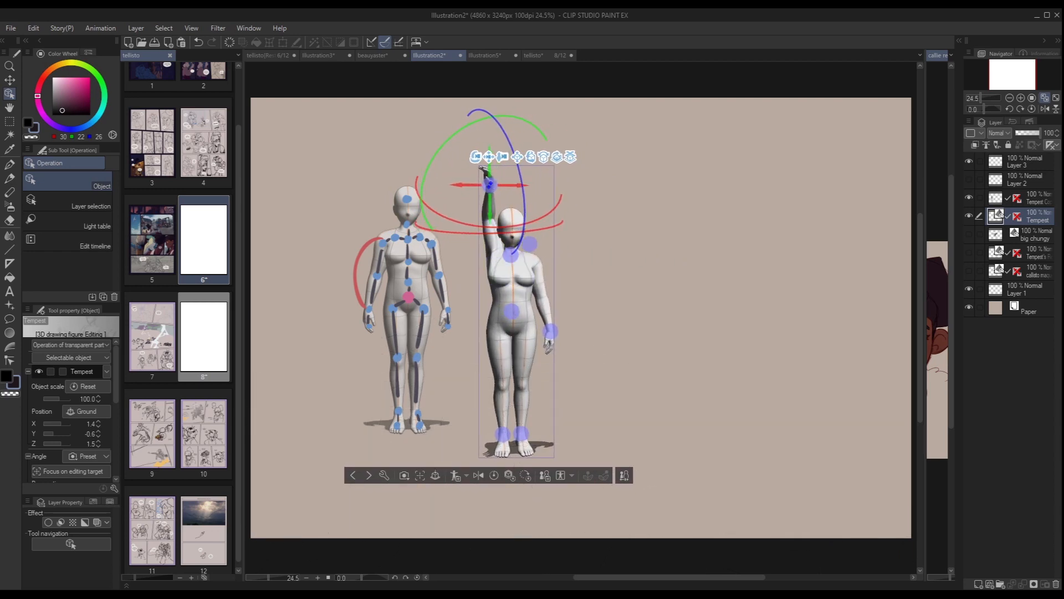
{"action": "left_click_drag", "start_coordinate": [476, 157], "coordinate": [619, 160]}
{"action": "key", "text": "ctrl+z"}
{"action": "key", "text": "ctrl+z"}
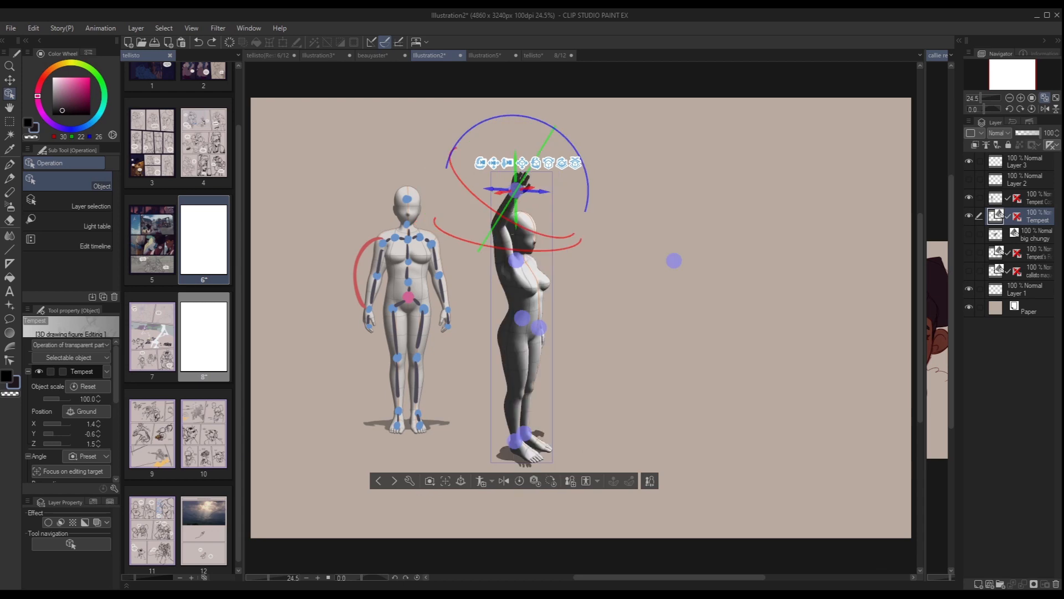
{"action": "key", "text": "ctrl+z"}
{"action": "key", "text": "ctrl+z"}
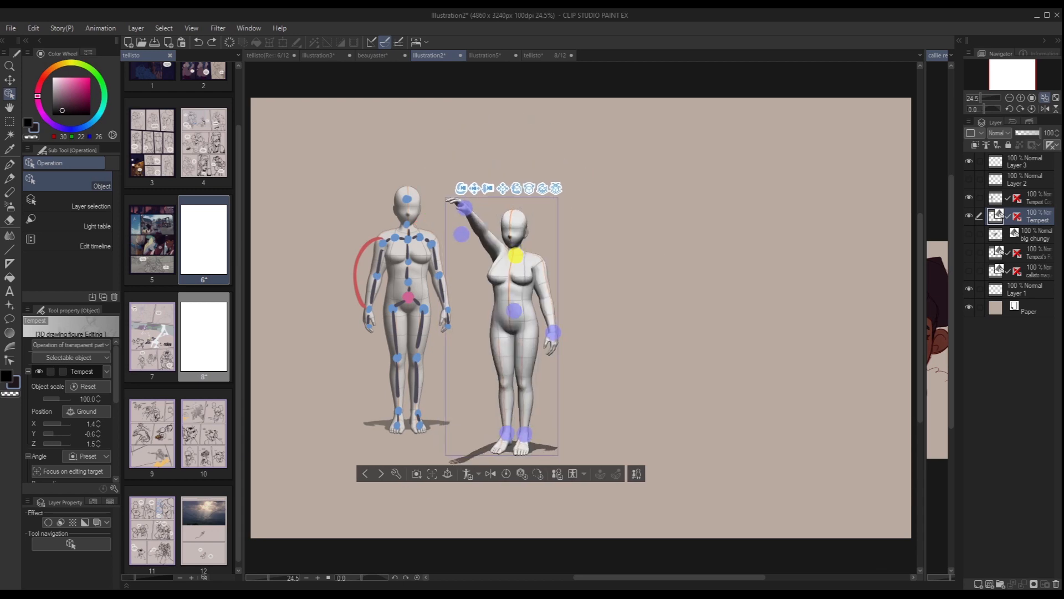
Try pulling the raised wrist controller backward in side view so the torso follows, and undo back to the shoulder-height arm.
{"action": "left_click", "coordinate": [464, 208]}
{"action": "left_click_drag", "start_coordinate": [461, 188], "coordinate": [462, 211]}
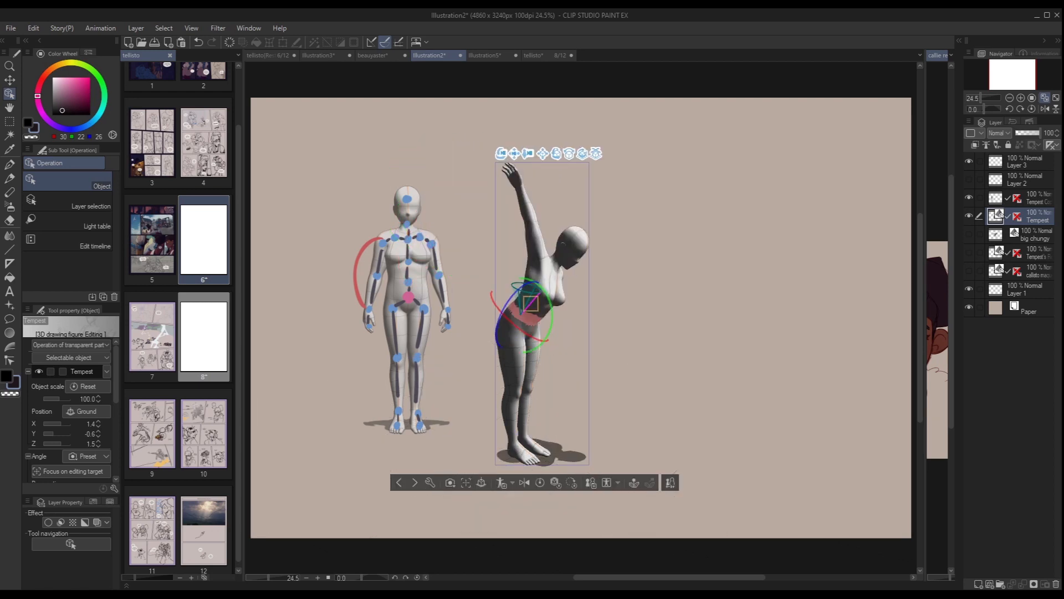
{"action": "left_click", "coordinate": [654, 310]}
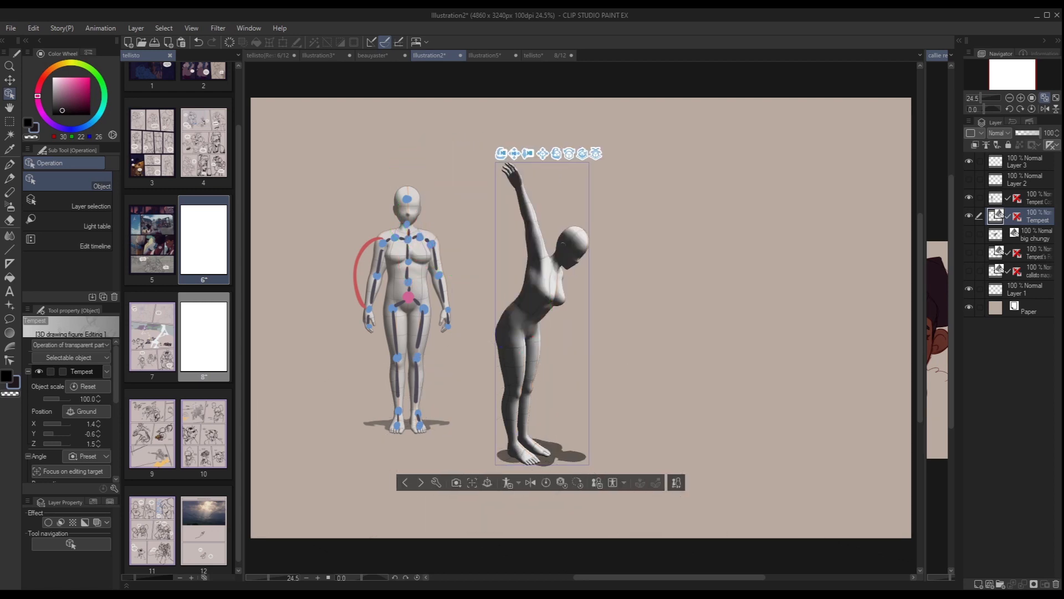
{"action": "left_click_drag", "start_coordinate": [654, 311], "coordinate": [670, 313]}
{"action": "left_click", "coordinate": [536, 202]}
{"action": "left_click", "coordinate": [531, 191]}
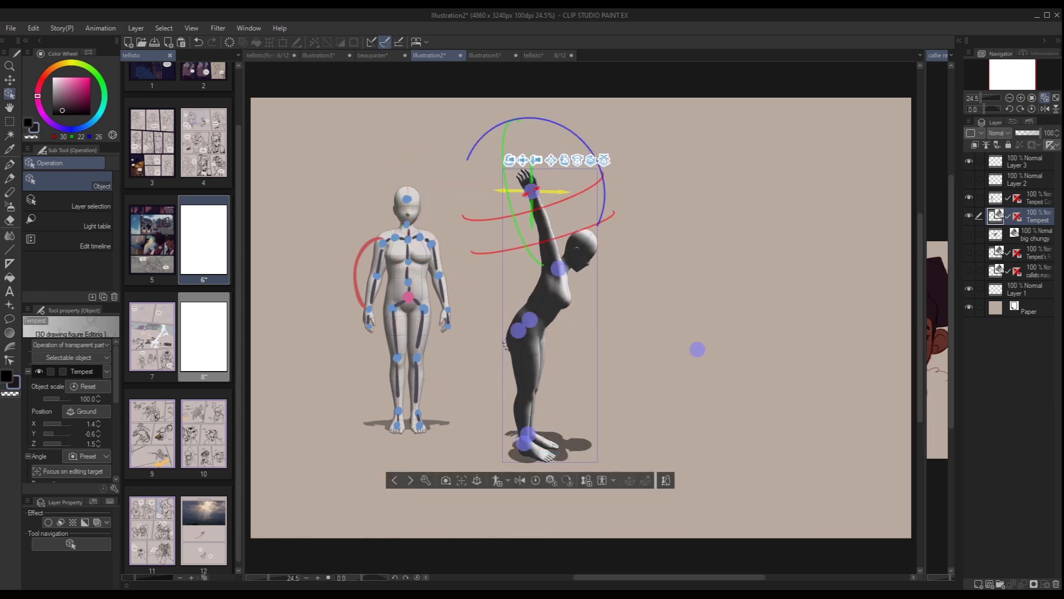
{"action": "left_click_drag", "start_coordinate": [552, 192], "coordinate": [512, 219]}
{"action": "key", "text": "ctrl+z"}
{"action": "key", "text": "ctrl+z"}
{"action": "key", "text": "ctrl+z"}
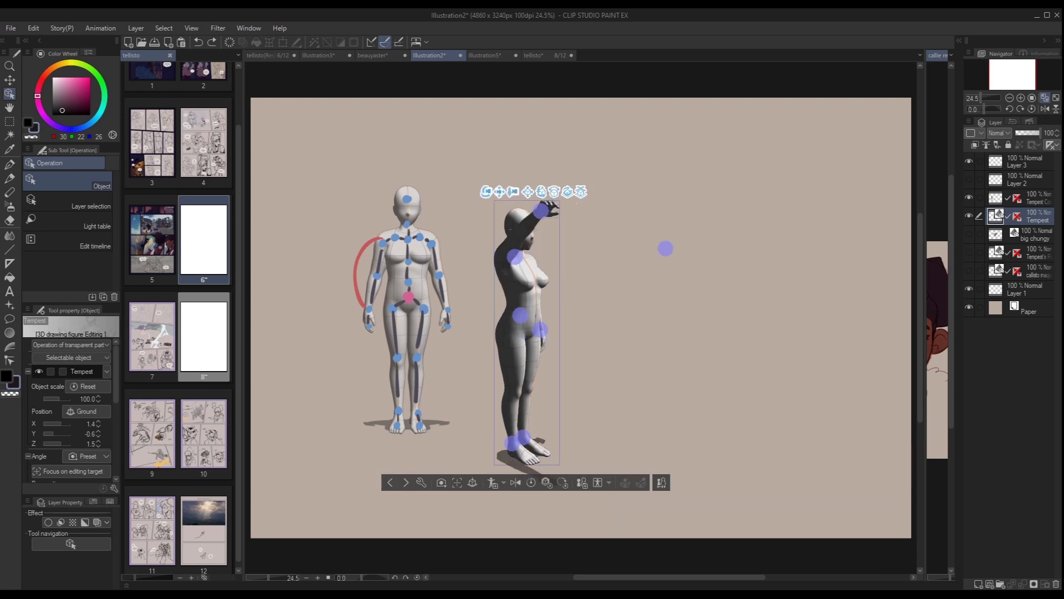
{"action": "key", "text": "ctrl+z"}
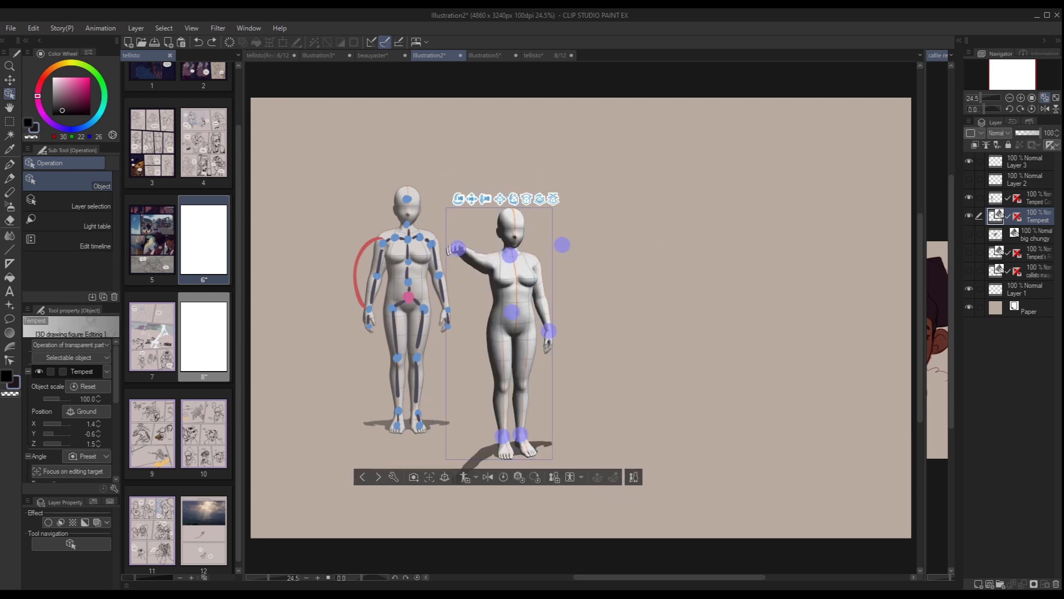
Try lowering the outstretched arm from its wrist controller, and undo the arm changes.
{"action": "left_click_drag", "start_coordinate": [457, 250], "coordinate": [488, 273]}
{"action": "left_click", "coordinate": [477, 266]}
{"action": "left_click", "coordinate": [463, 244]}
{"action": "left_click", "coordinate": [463, 285]}
{"action": "left_click", "coordinate": [462, 285]}
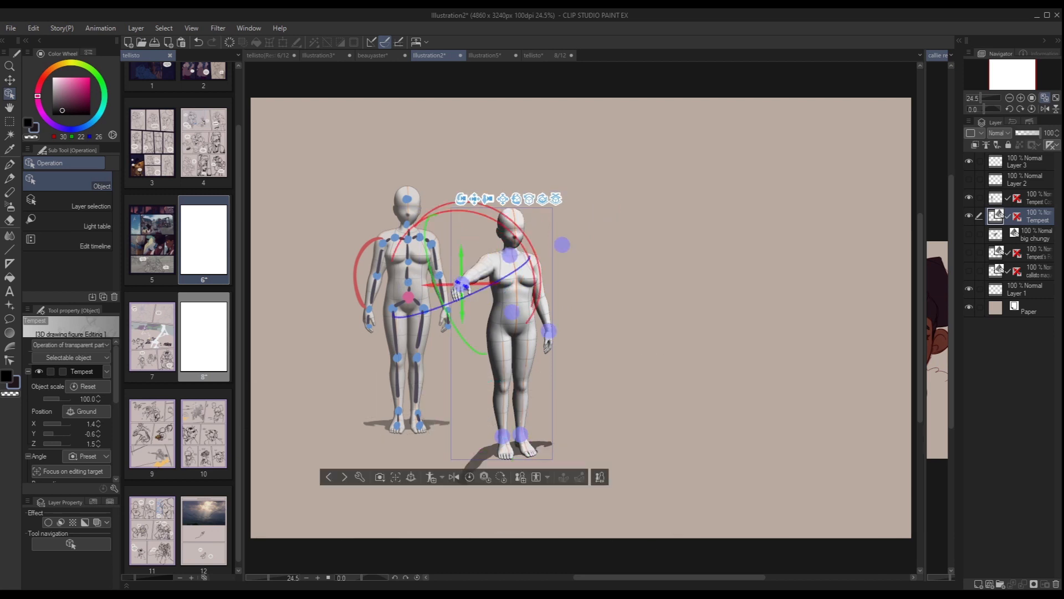
{"action": "mouse_move", "coordinate": [643, 333]}
{"action": "left_mouse_down"}
{"action": "mouse_move", "coordinate": [605, 311]}
{"action": "mouse_move", "coordinate": [640, 331]}
{"action": "left_mouse_up"}
{"action": "key", "text": "ctrl+z"}
{"action": "key", "text": "ctrl+z"}
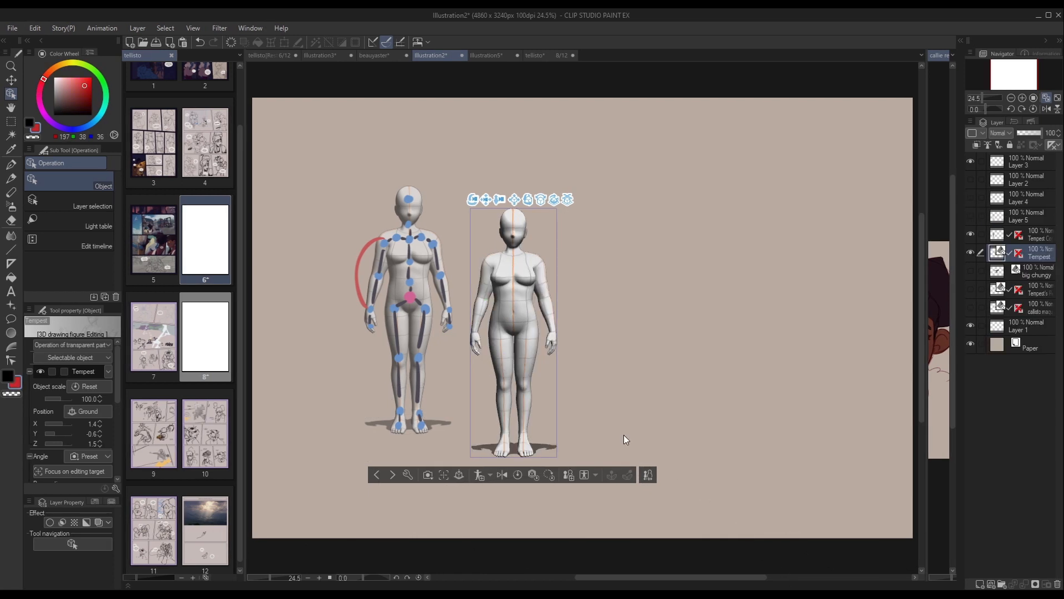
Switch between the chest joint's rotation rings and the whole figure's movement controllers to compare them.
{"action": "left_click", "coordinate": [494, 284]}
{"action": "left_click", "coordinate": [501, 282]}
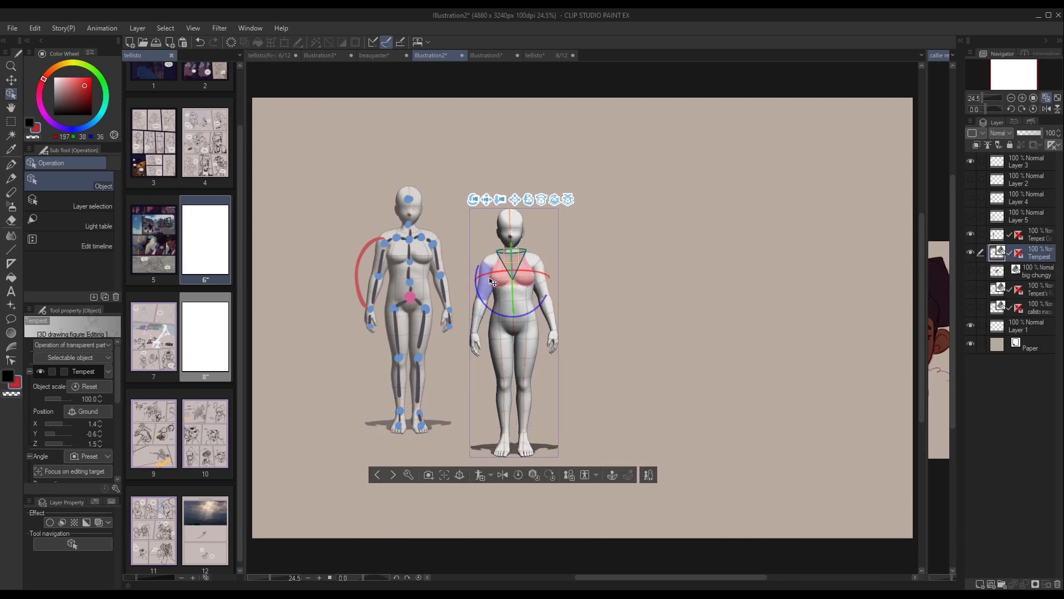
{"action": "left_click", "coordinate": [502, 282]}
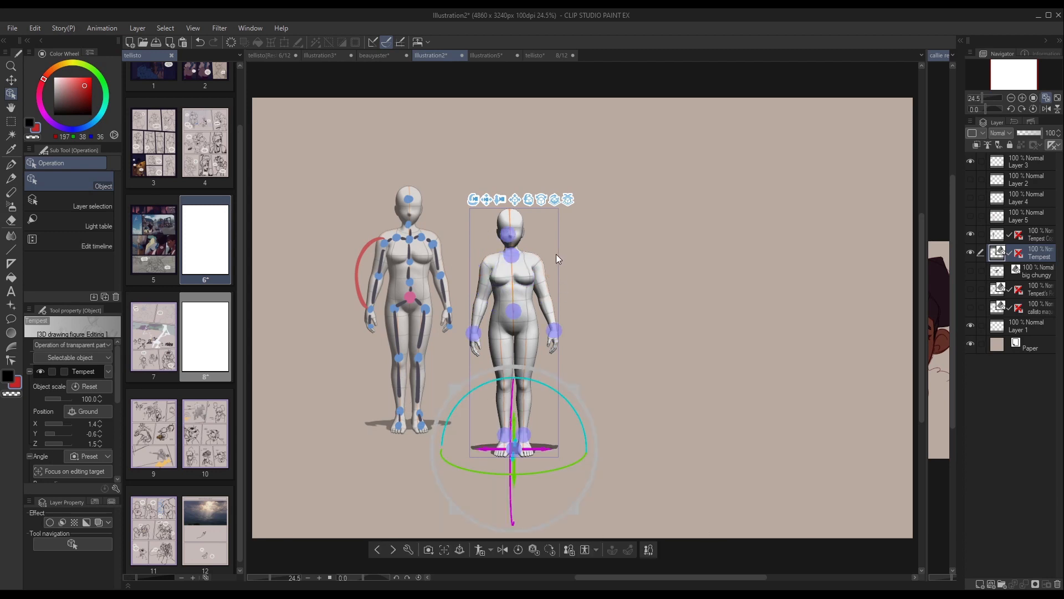
{"action": "left_click", "coordinate": [501, 280]}
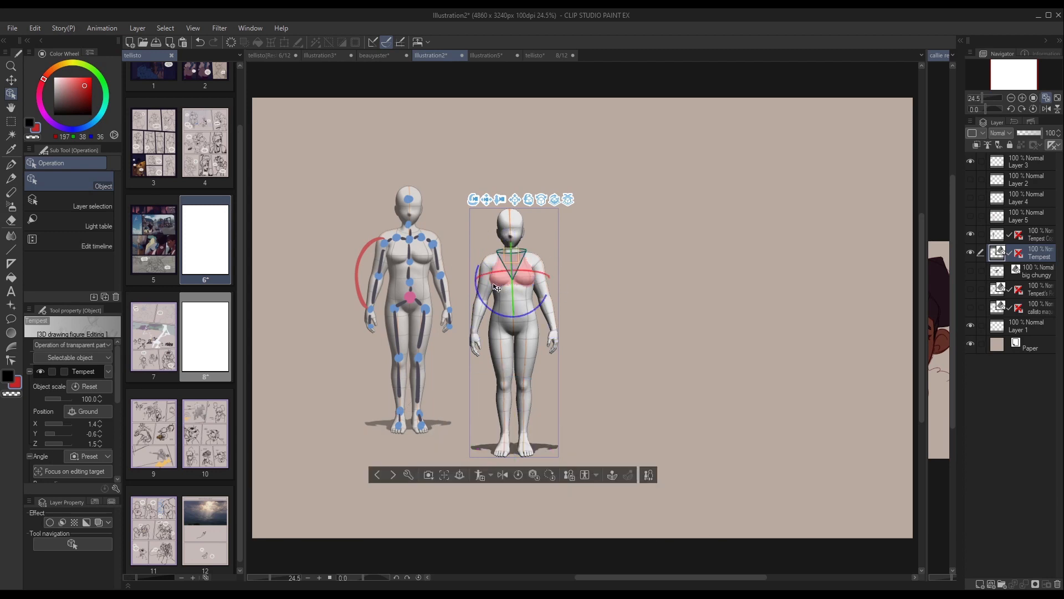
{"action": "left_click", "coordinate": [501, 282]}
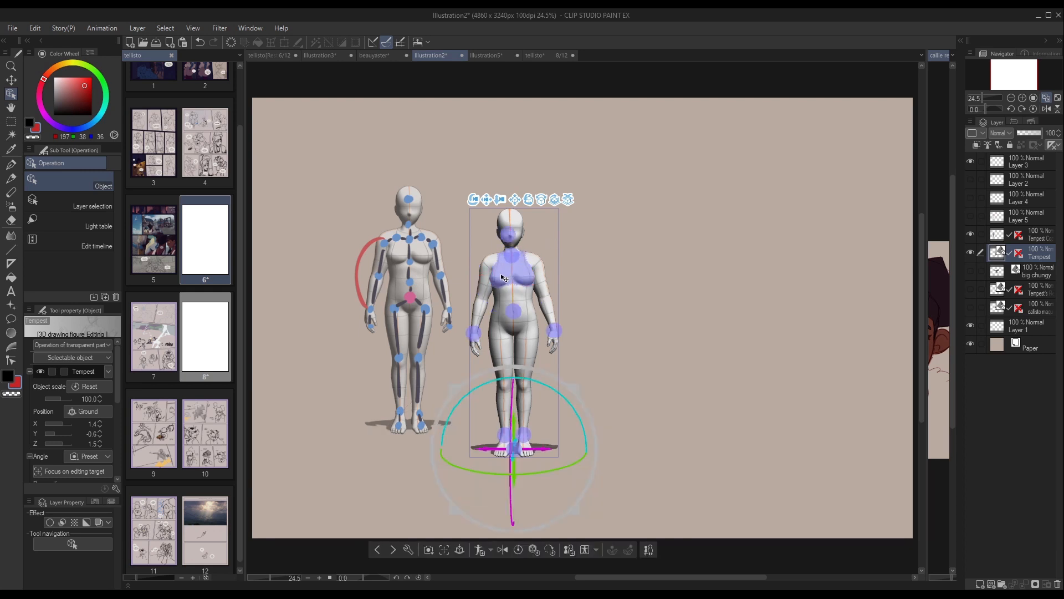
{"action": "left_click", "coordinate": [505, 277]}
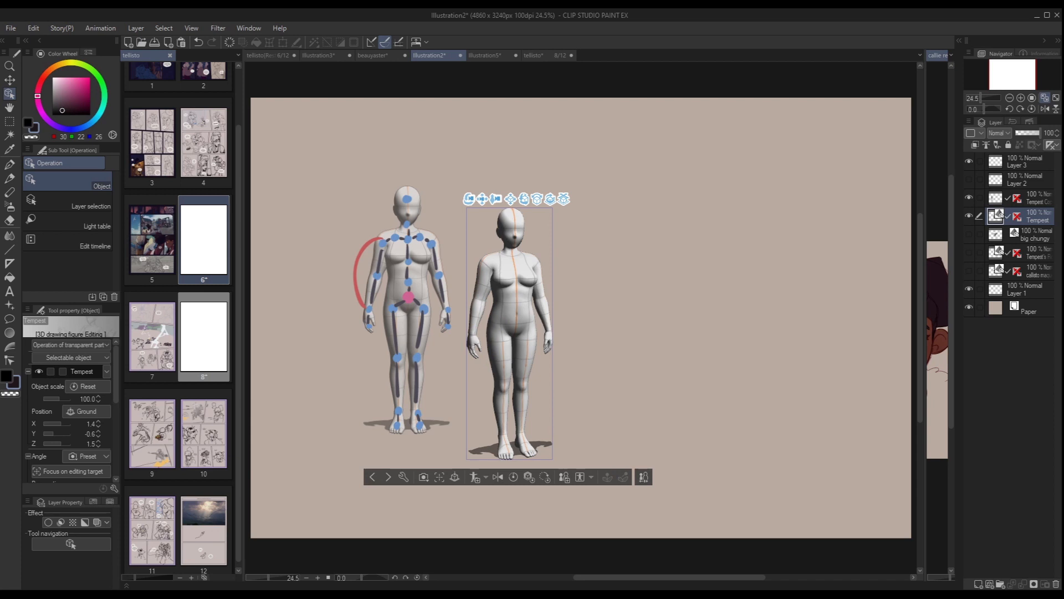
Try bending the torso sideways from the waist joint, undo it and bring up the waist's rotation rings again.
{"action": "left_click_drag", "start_coordinate": [516, 309], "coordinate": [509, 307]}
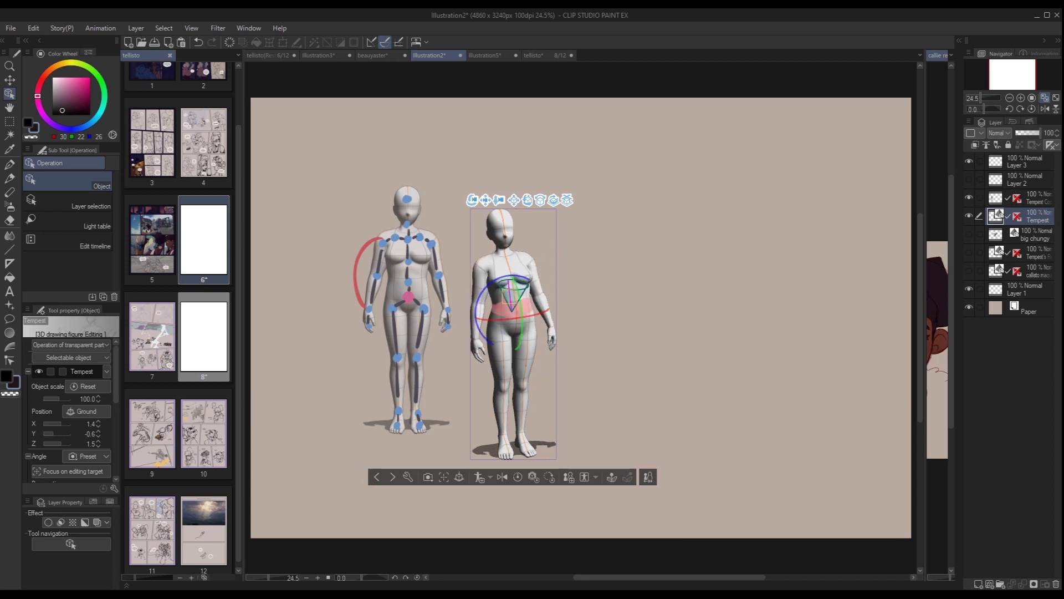
{"action": "key", "text": "ctrl+z"}
{"action": "left_click", "coordinate": [511, 302]}
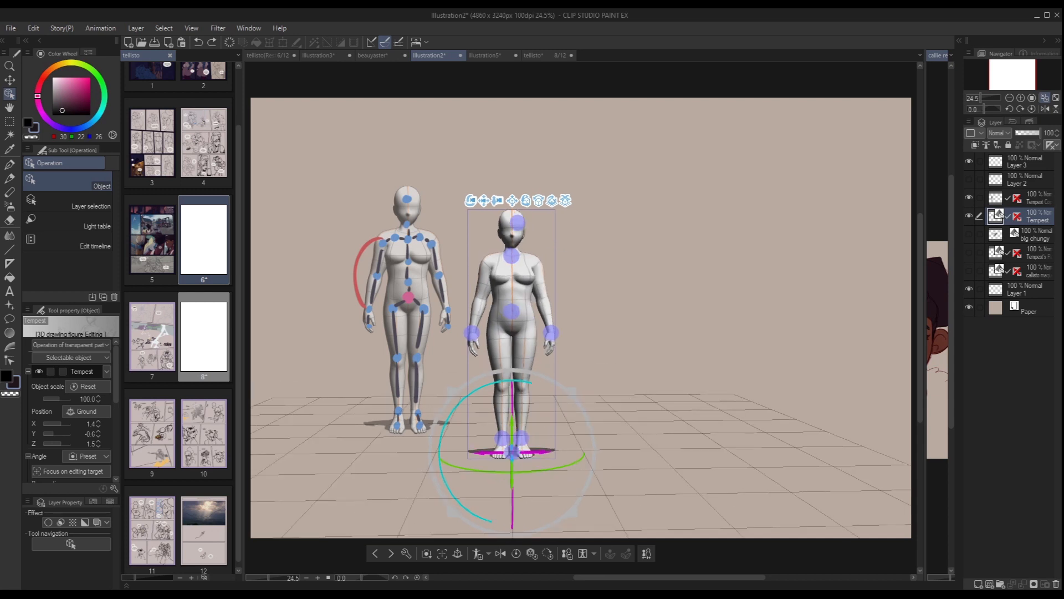
{"action": "left_click", "coordinate": [511, 311]}
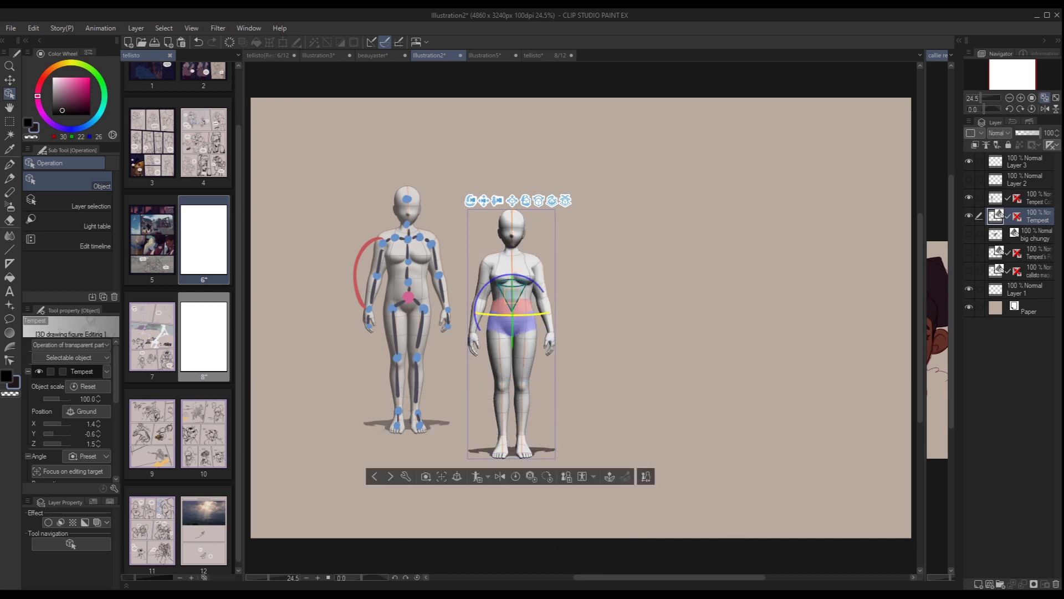
{"action": "left_click", "coordinate": [512, 324]}
{"action": "left_click", "coordinate": [512, 311]}
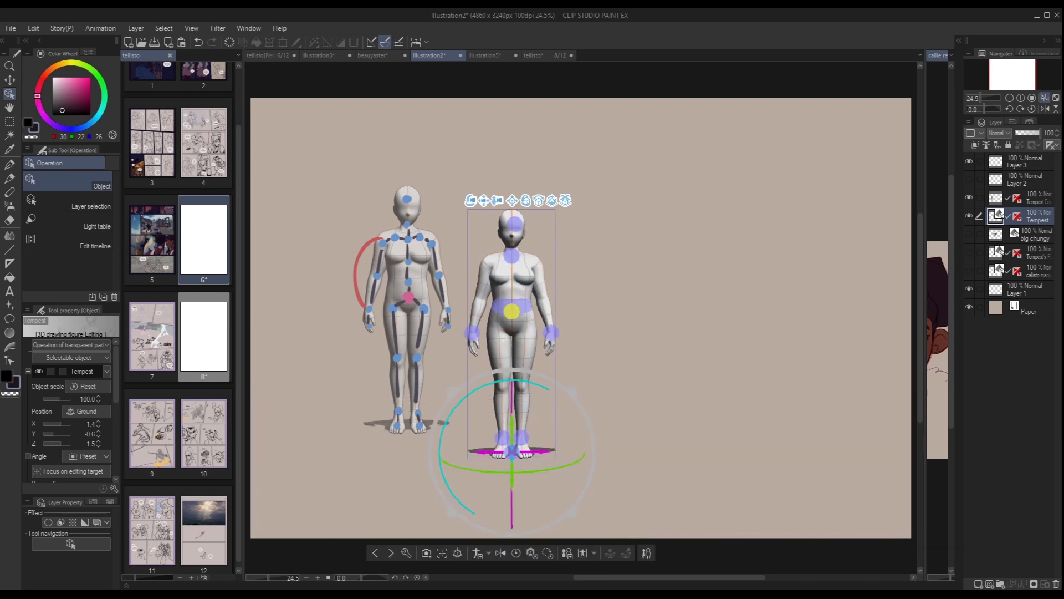
Tilt the hips slightly with the hip movement controller and move both ankle controllers outward into a wider stance.
{"action": "left_click", "coordinate": [512, 311]}
{"action": "left_click_drag", "start_coordinate": [547, 246], "coordinate": [557, 252]}
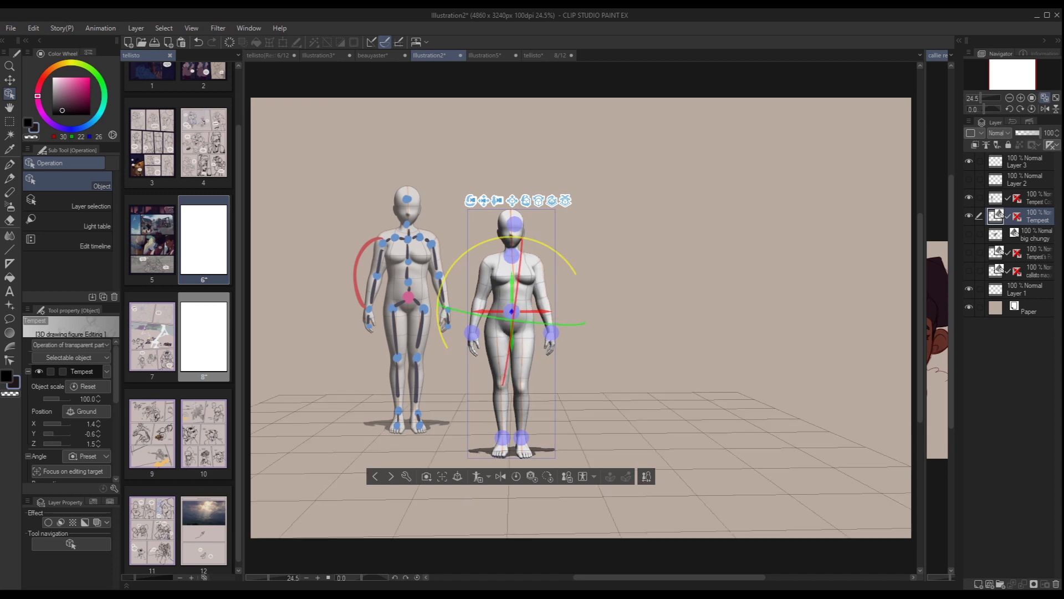
{"action": "left_click", "coordinate": [521, 438]}
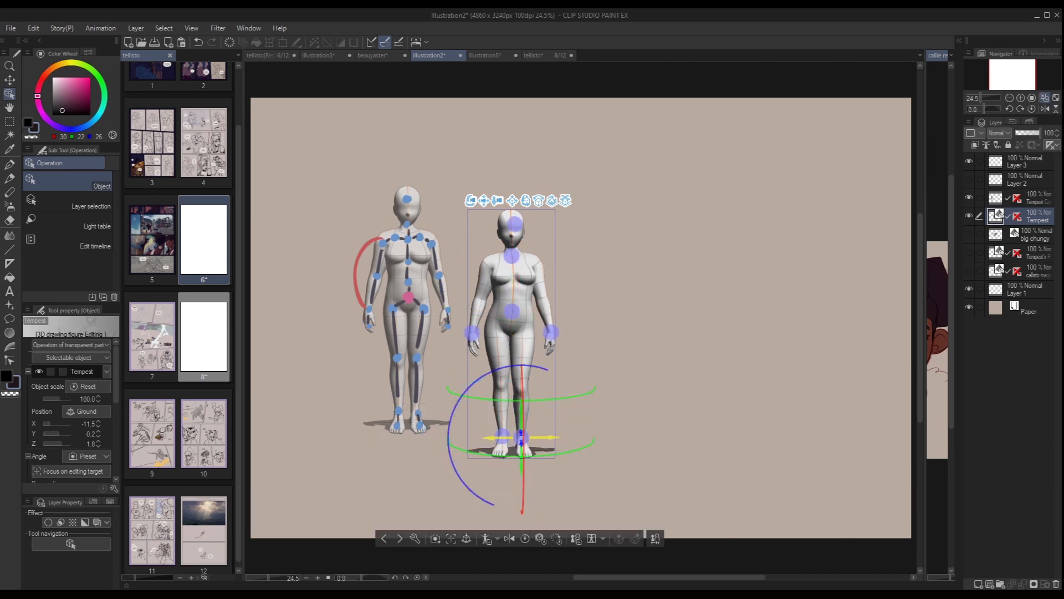
{"action": "left_click_drag", "start_coordinate": [546, 437], "coordinate": [558, 437]}
{"action": "left_click", "coordinate": [502, 437]}
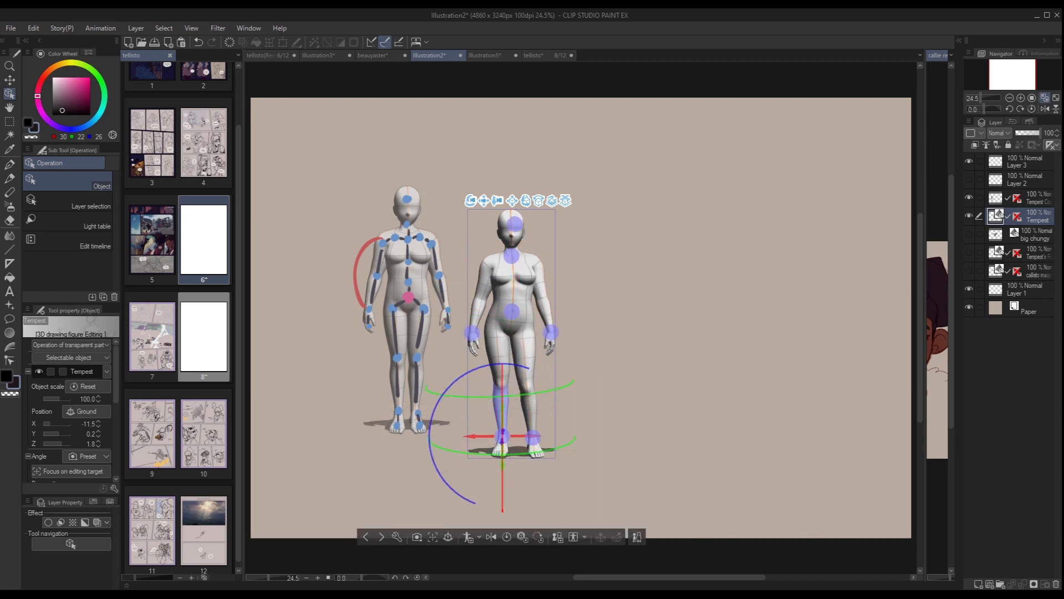
{"action": "left_click_drag", "start_coordinate": [474, 436], "coordinate": [463, 437]}
{"action": "left_click", "coordinate": [450, 447]}
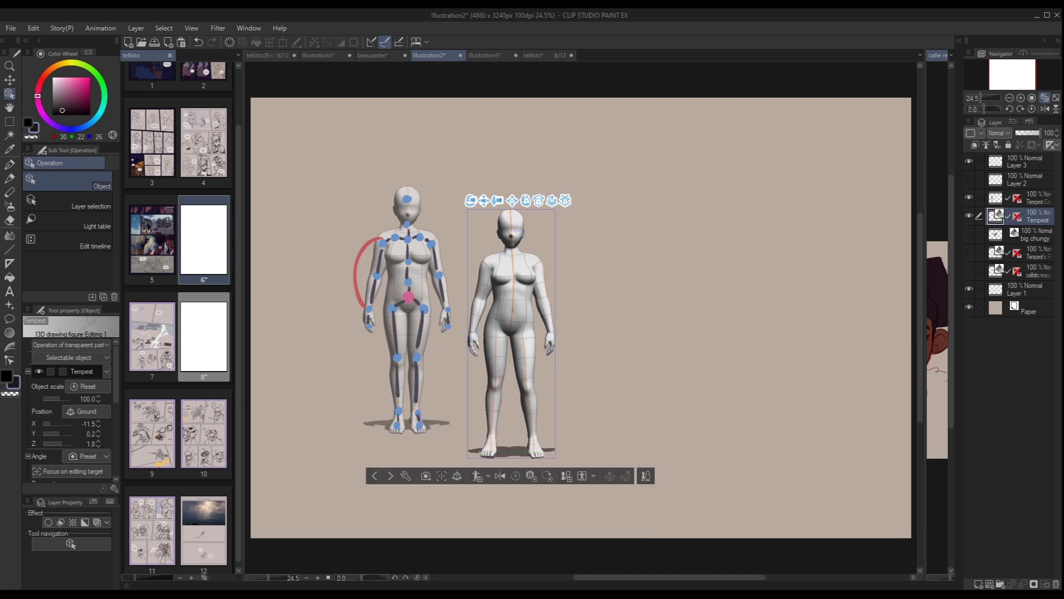
Undo and redo the hip and leg changes to compare the straight stance with the wider one.
{"action": "key", "text": "ctrl+z"}
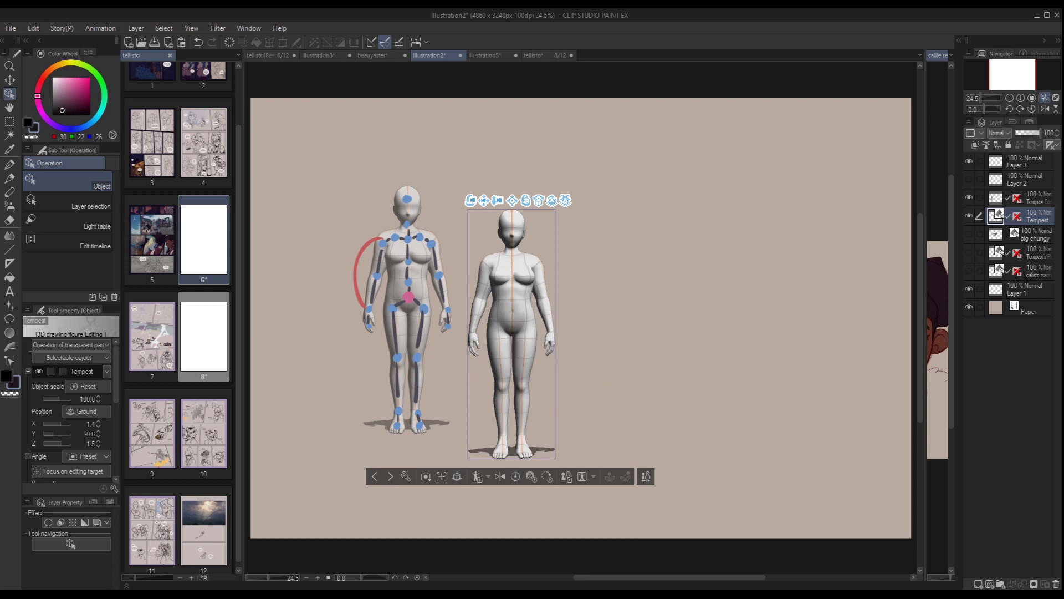
{"action": "key", "text": "ctrl+y"}
{"action": "key", "text": "ctrl+z"}
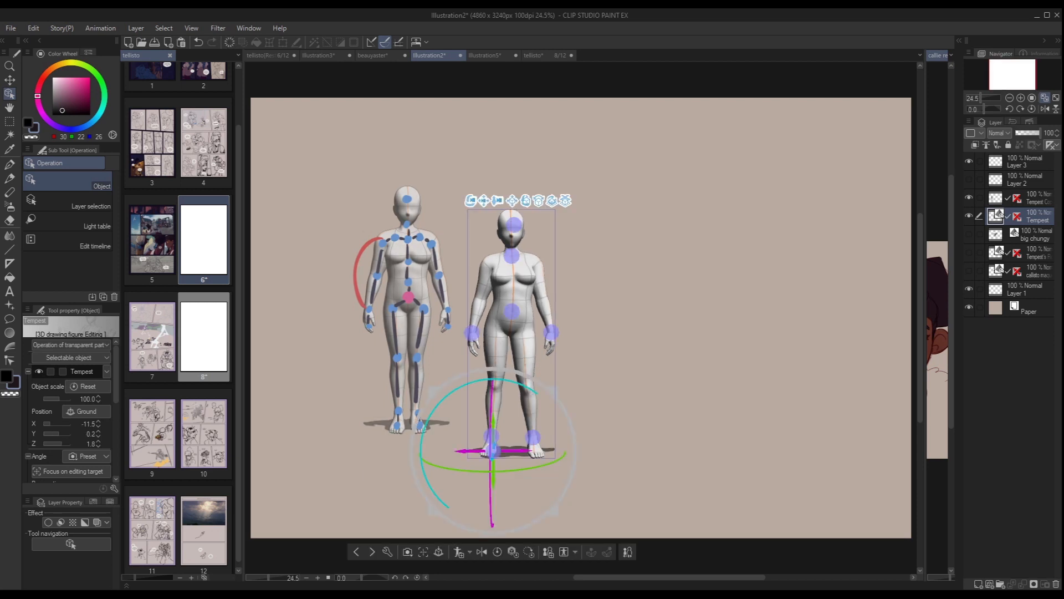
Bend the female figure's left lower leg backward from the knee so it stands on its right leg.
{"action": "key", "text": "ctrl+z"}
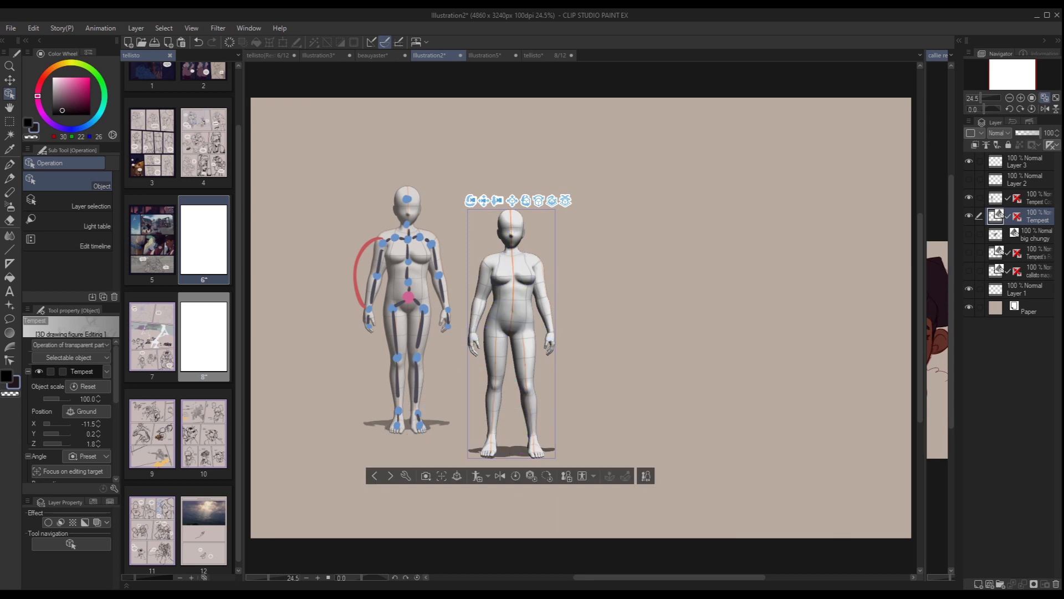
{"action": "left_click", "coordinate": [530, 413]}
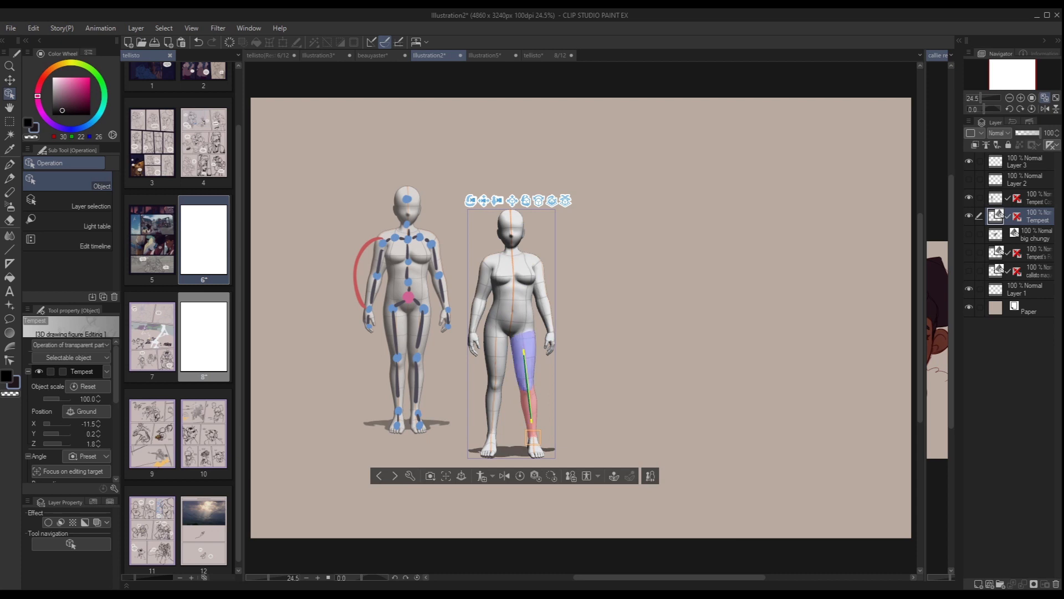
{"action": "left_click_drag", "start_coordinate": [525, 366], "coordinate": [531, 441]}
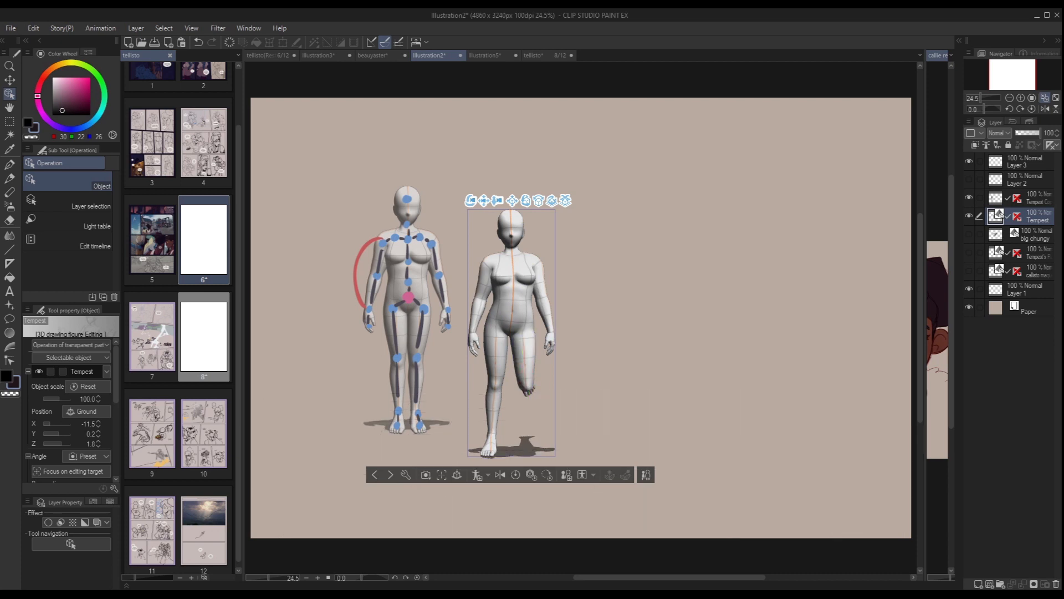
Try tipping the whole figure sideways with its base rotation ring, and undo both the tilt and the left knee bend.
{"action": "left_click", "coordinate": [490, 450]}
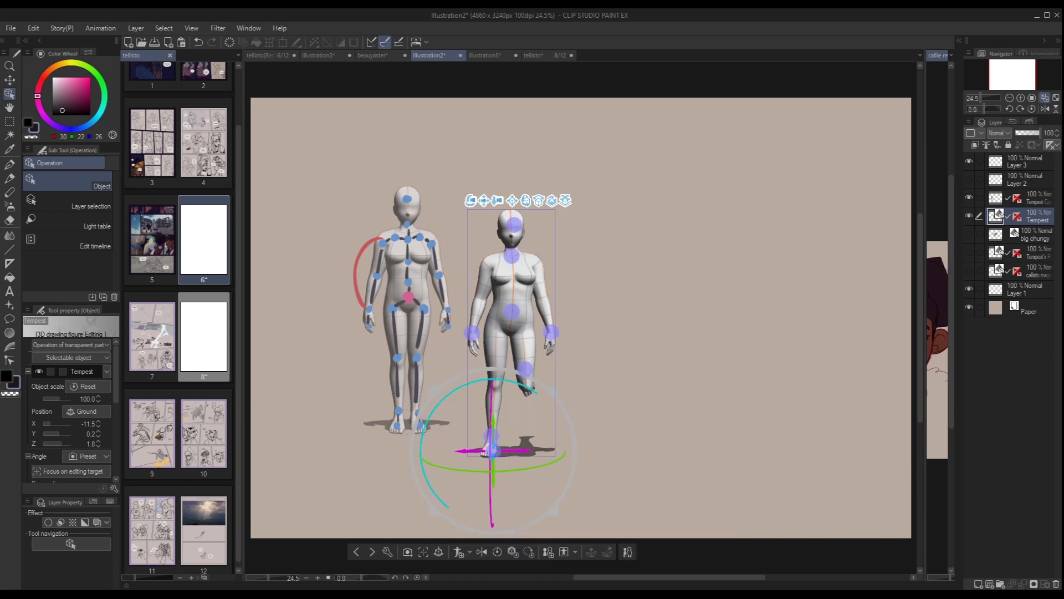
{"action": "left_click_drag", "start_coordinate": [499, 380], "coordinate": [560, 426]}
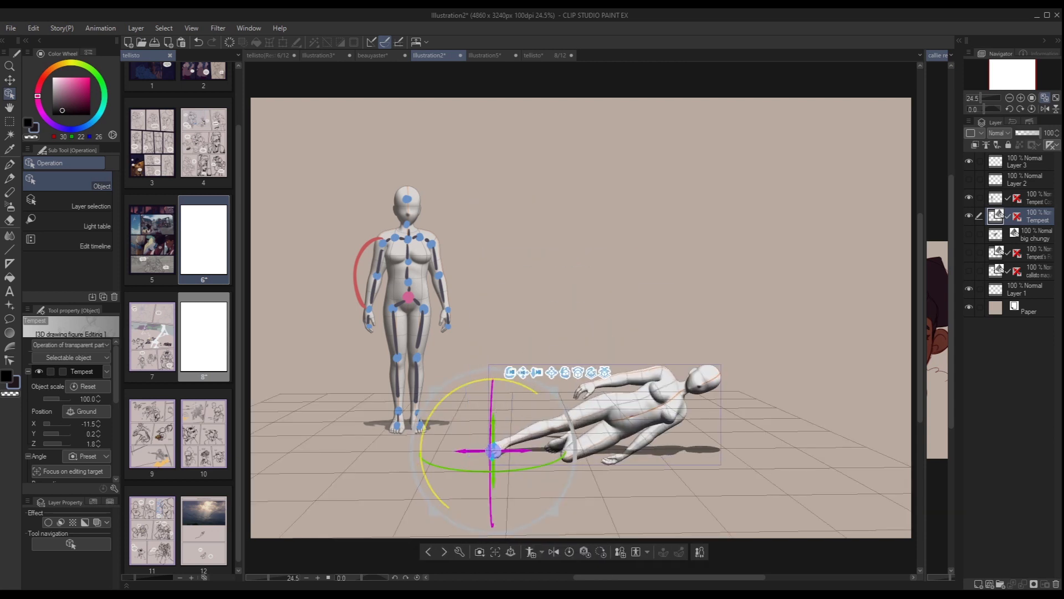
{"action": "key", "text": "ctrl+z"}
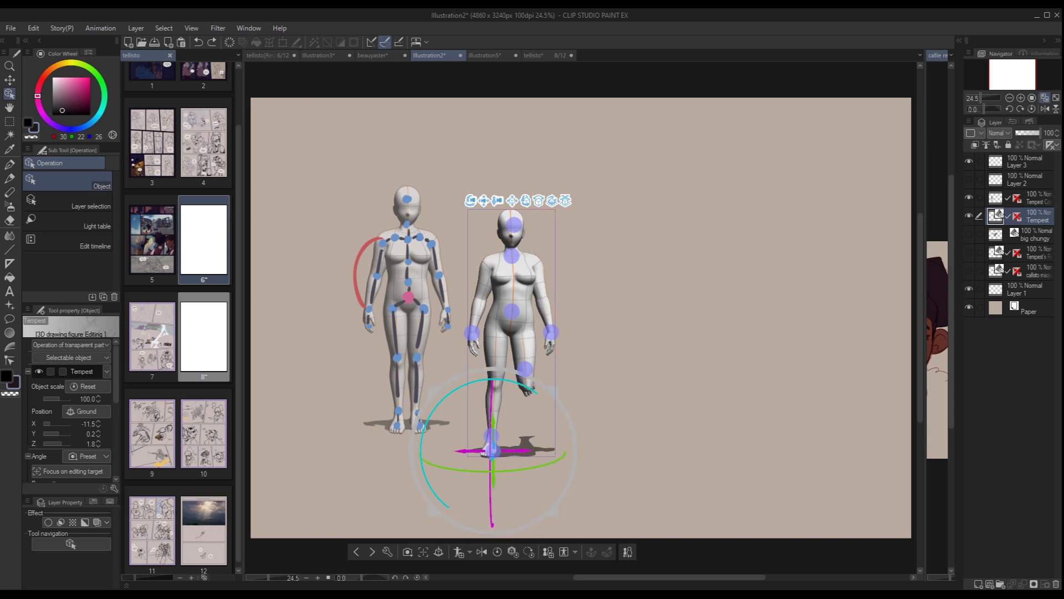
{"action": "left_click", "coordinate": [524, 328]}
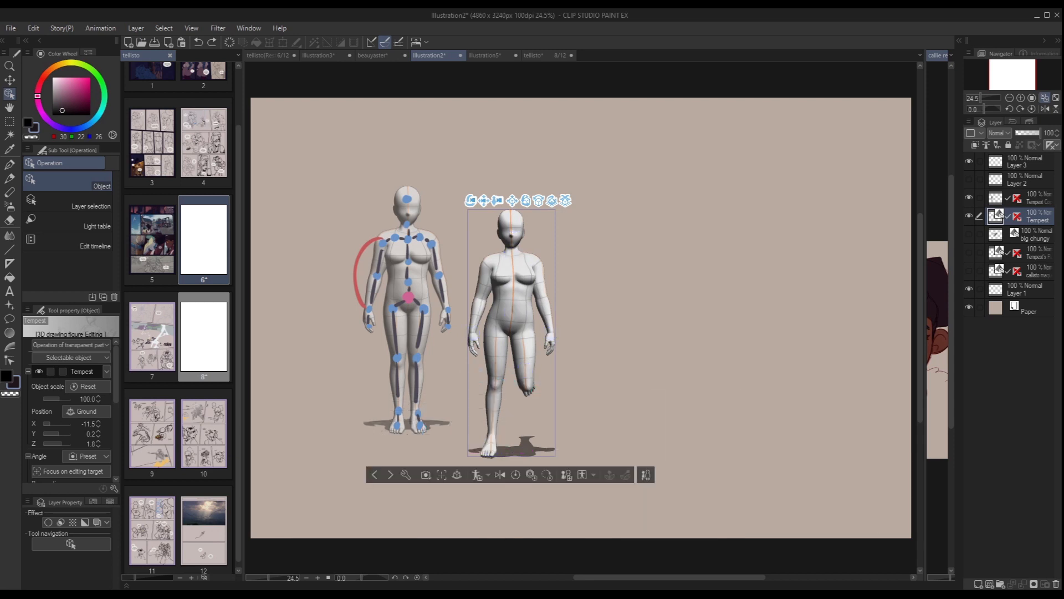
{"action": "key", "text": "ctrl+z"}
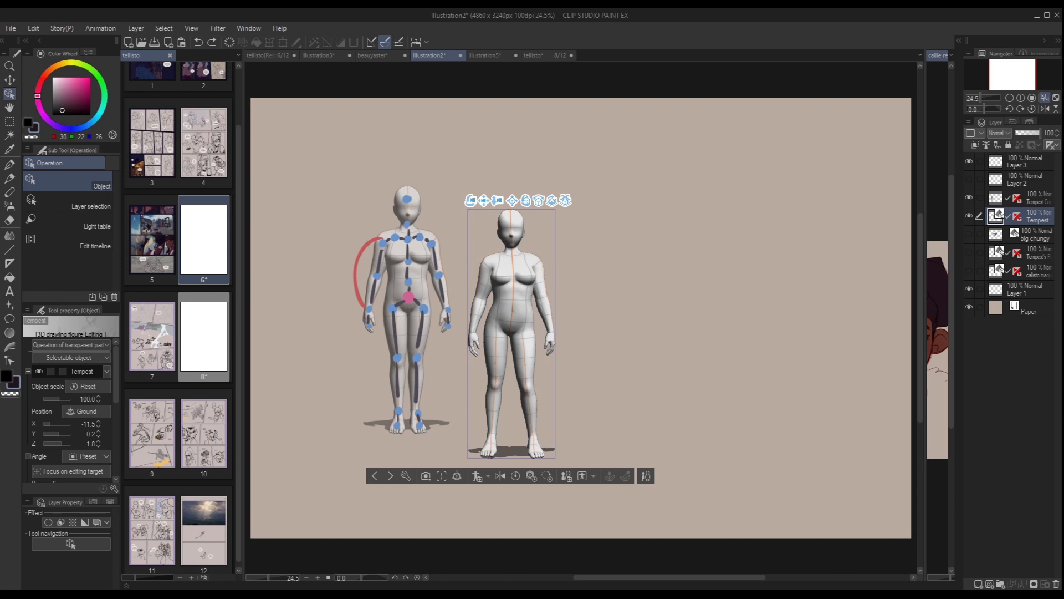
Lean the torso toward the figure's right with the chest movement controller and raise the right hand controller to waist height.
{"action": "left_click", "coordinate": [515, 304]}
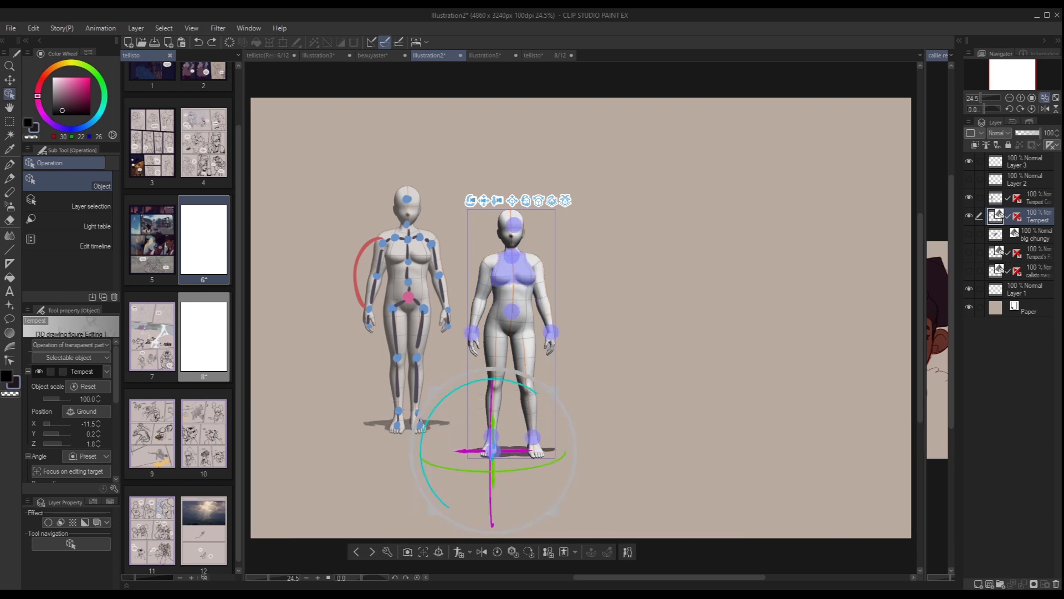
{"action": "left_click", "coordinate": [512, 256]}
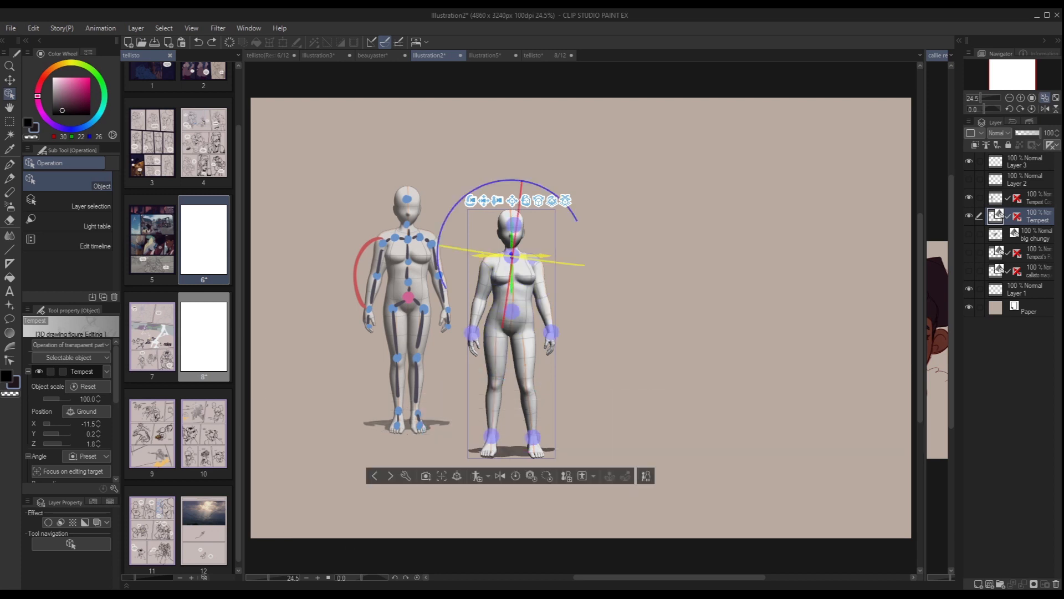
{"action": "left_click_drag", "start_coordinate": [511, 257], "coordinate": [495, 257]}
{"action": "left_click", "coordinate": [473, 334]}
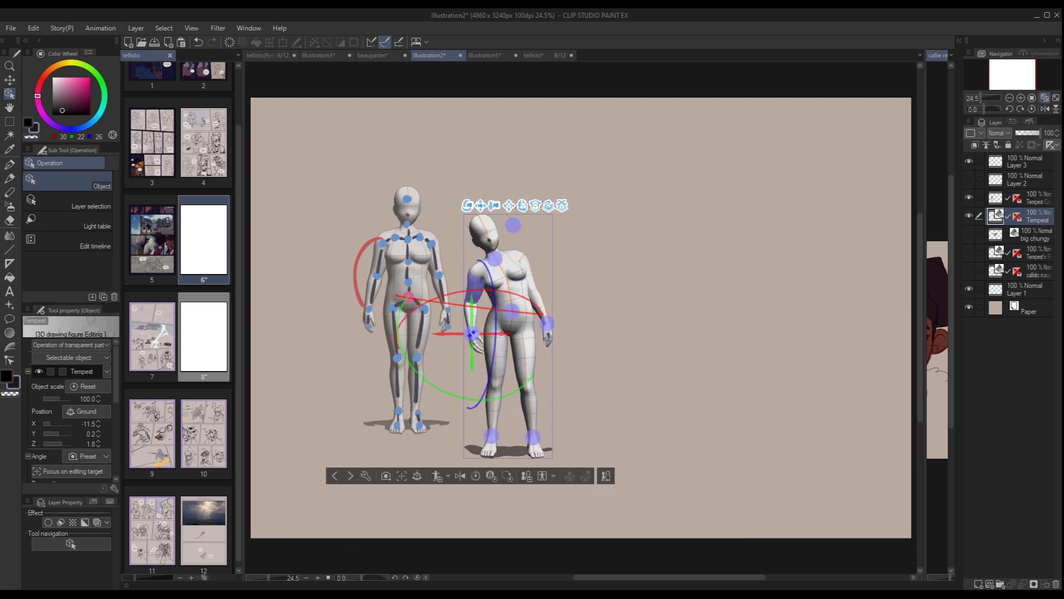
{"action": "left_click_drag", "start_coordinate": [472, 333], "coordinate": [472, 297]}
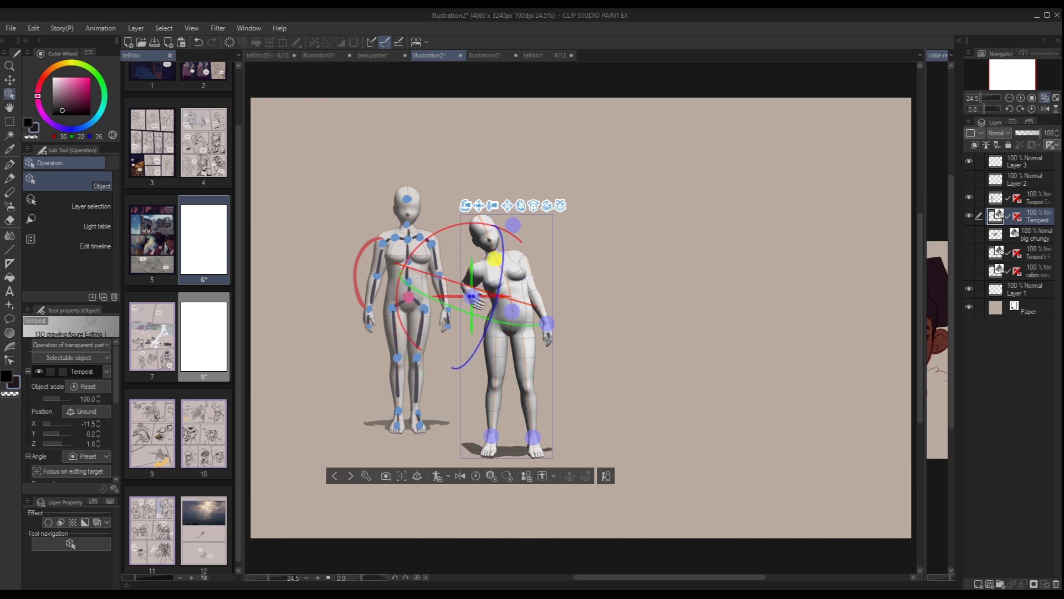
Tilt the hips with the hip controller's rotation ring so they push out toward the figure's left side.
{"action": "left_click", "coordinate": [512, 314]}
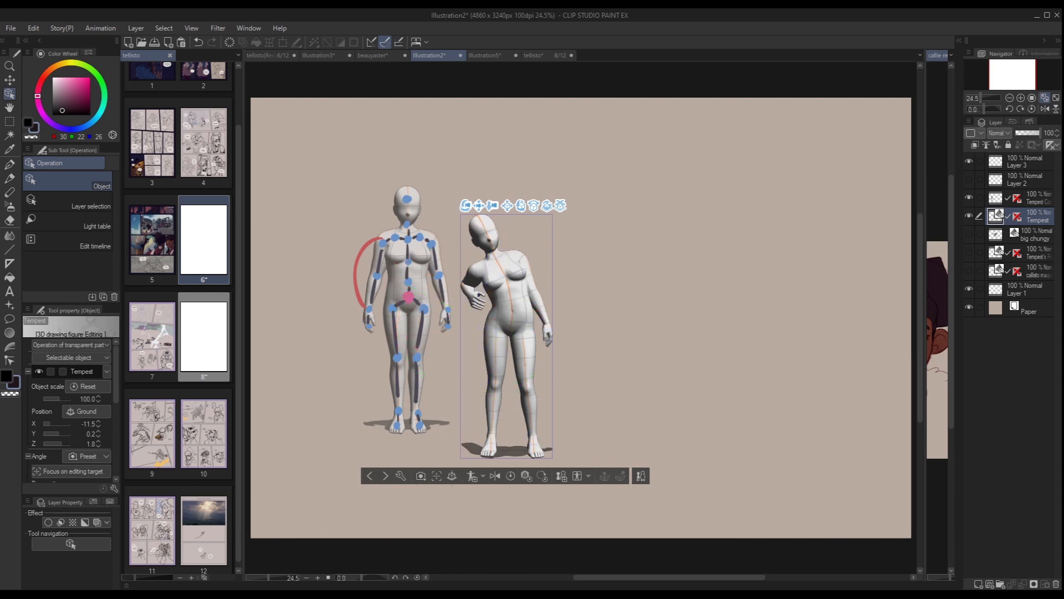
{"action": "left_click", "coordinate": [512, 308]}
{"action": "left_click_drag", "start_coordinate": [559, 254], "coordinate": [528, 238]}
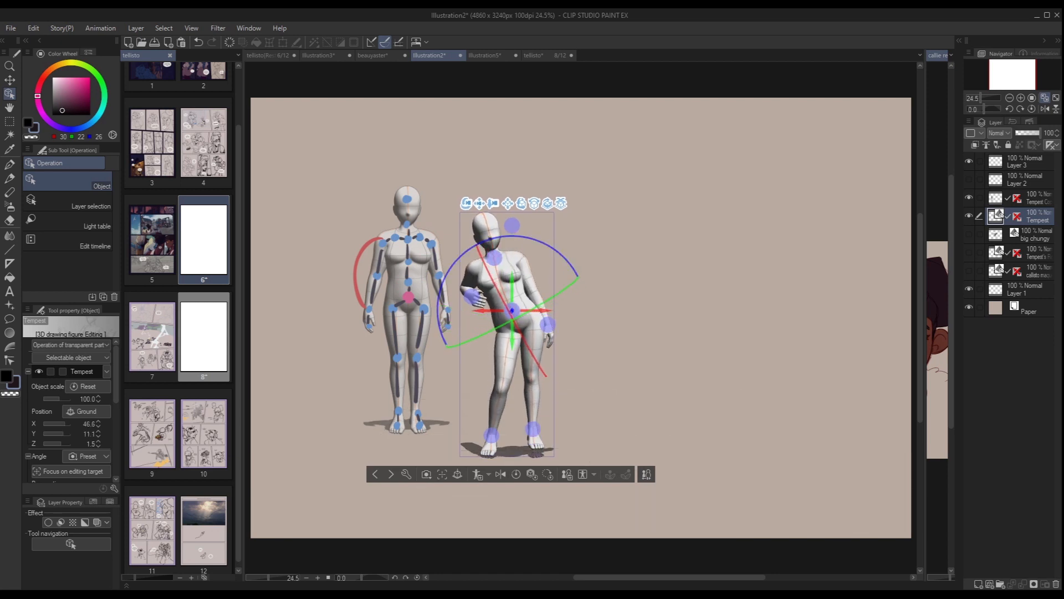
{"action": "left_click", "coordinate": [506, 284]}
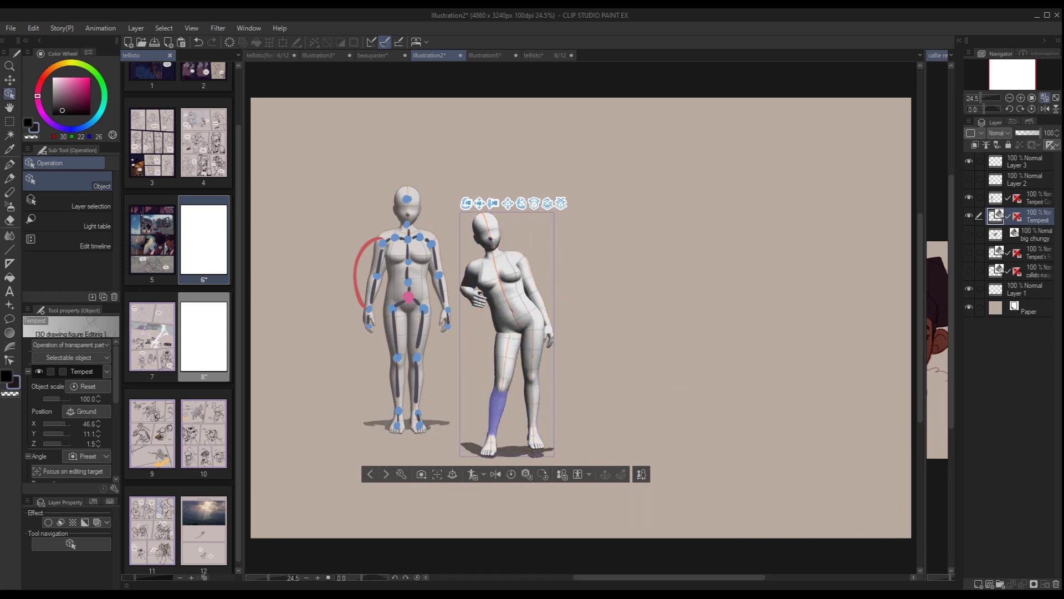
Bend the figure's right lower leg backward and lower the standing left foot slightly with its ankle movement controller.
{"action": "left_click", "coordinate": [497, 410]}
{"action": "left_click_drag", "start_coordinate": [499, 409], "coordinate": [506, 373]}
{"action": "left_click", "coordinate": [506, 377]}
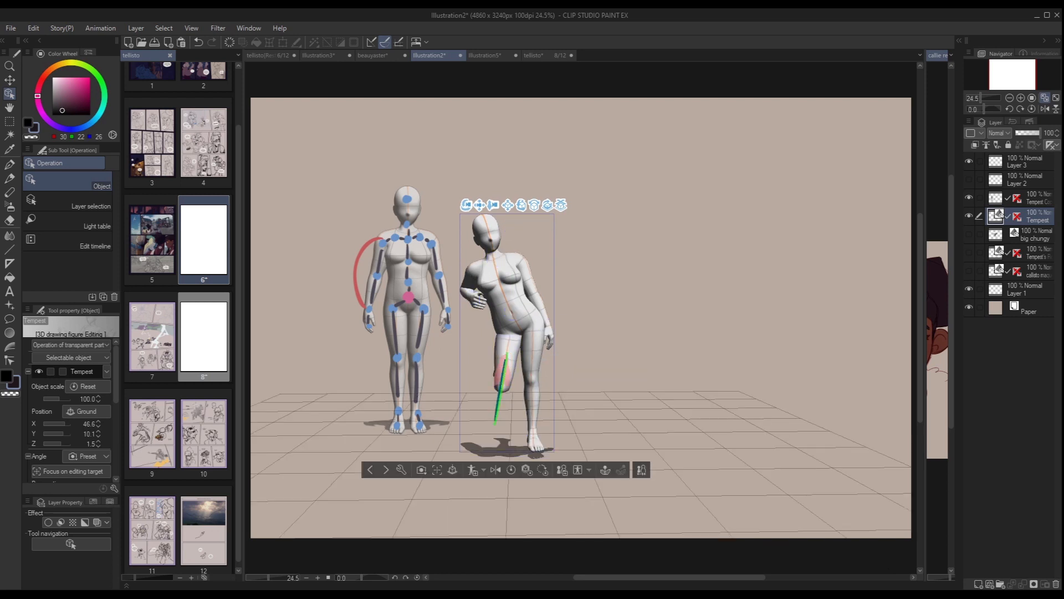
{"action": "left_click", "coordinate": [533, 435]}
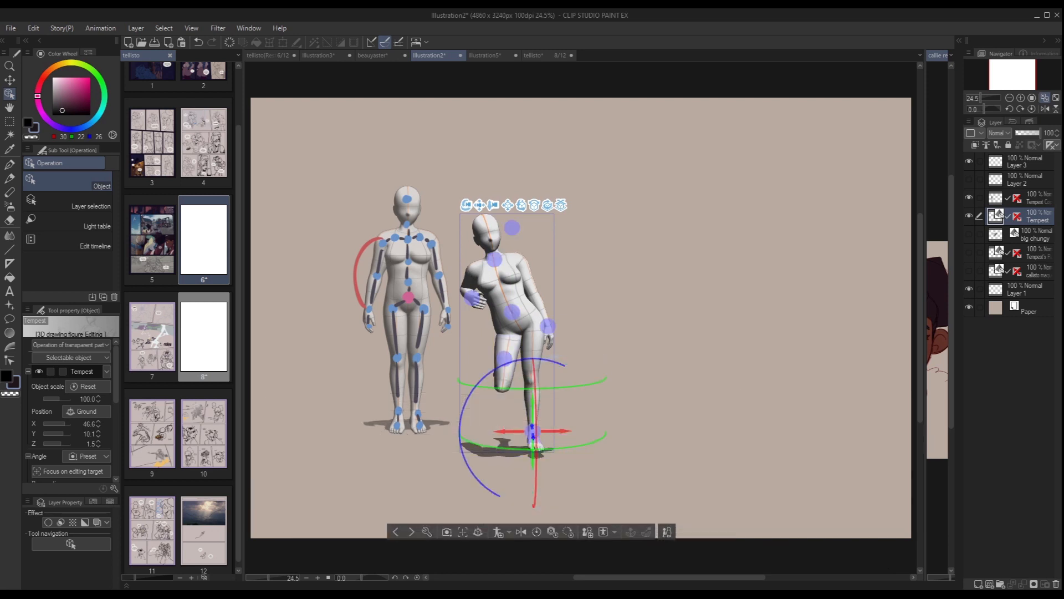
{"action": "left_click_drag", "start_coordinate": [534, 443], "coordinate": [534, 452]}
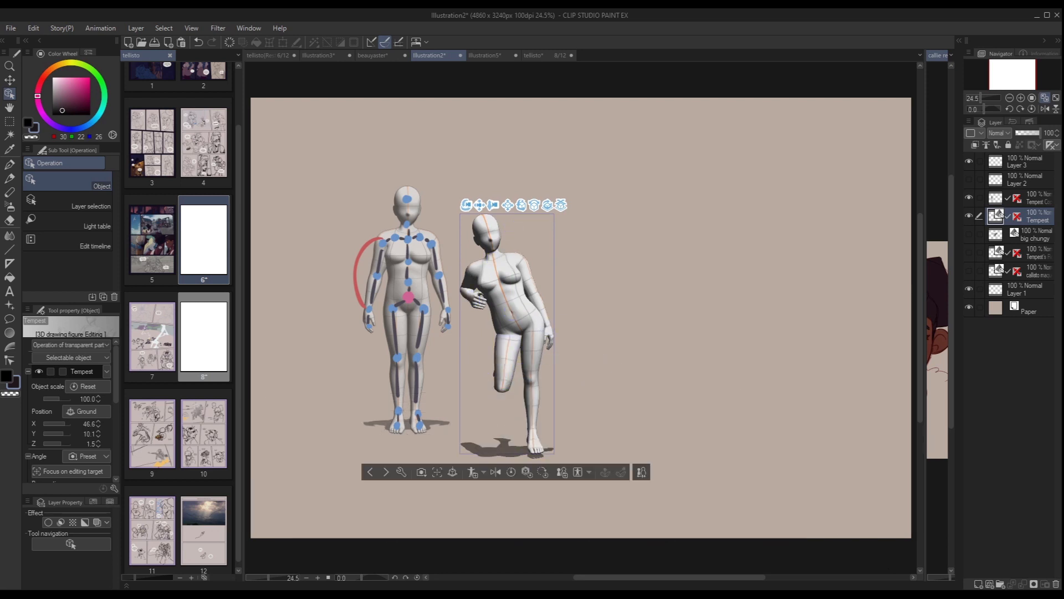
Try swinging the right thigh outward, and undo the leg changes back to the tilted-hip pose on both feet.
{"action": "left_click", "coordinate": [501, 384]}
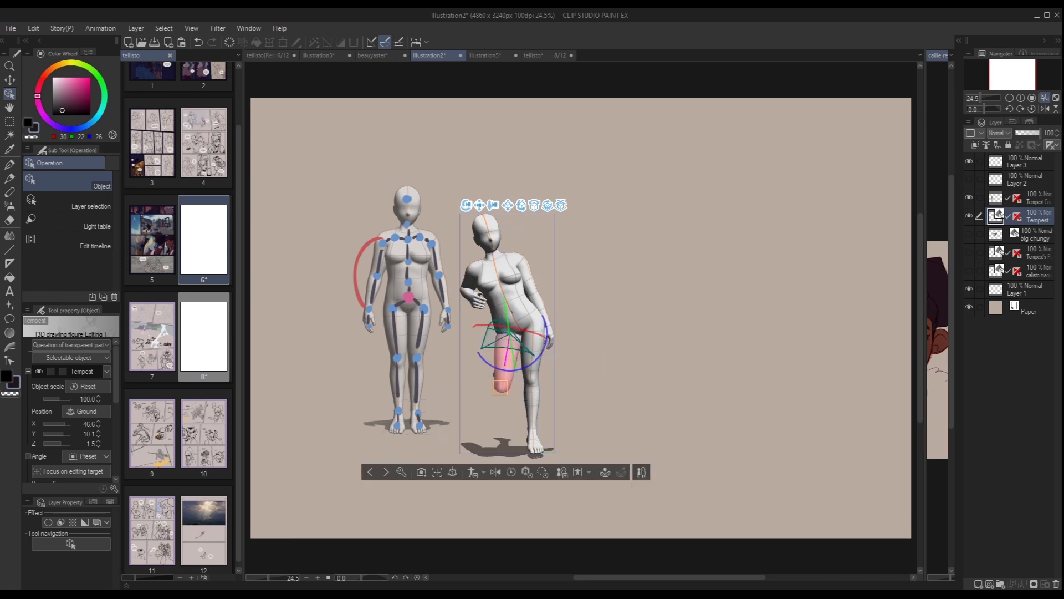
{"action": "mouse_move", "coordinate": [509, 370]}
{"action": "left_mouse_down"}
{"action": "mouse_move", "coordinate": [480, 357]}
{"action": "mouse_move", "coordinate": [507, 370]}
{"action": "mouse_move", "coordinate": [498, 368]}
{"action": "left_mouse_up"}
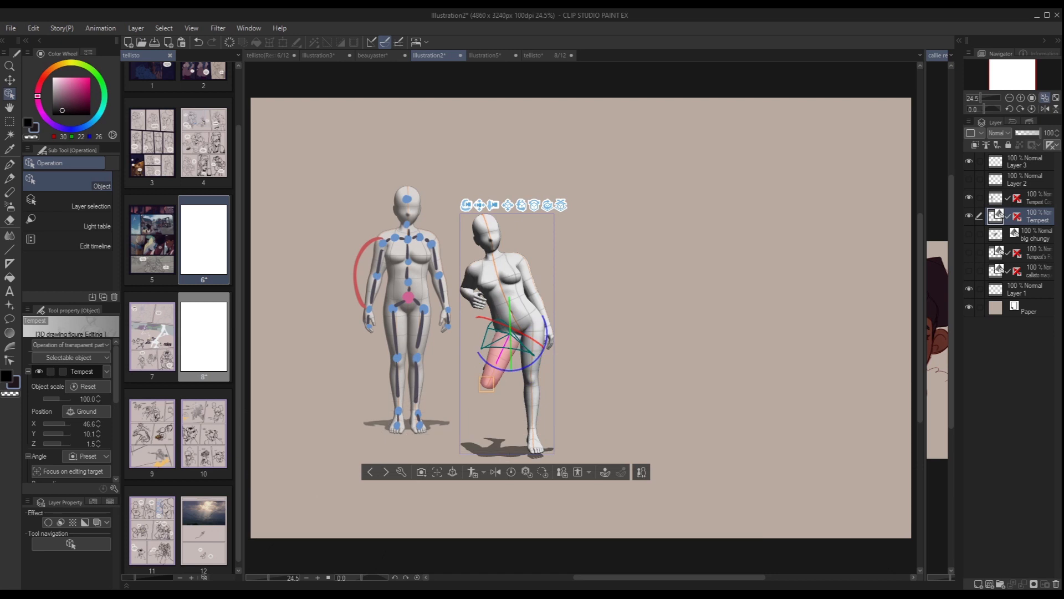
{"action": "key", "text": "ctrl+z"}
{"action": "key", "text": "ctrl+z"}
{"action": "key", "text": "ctrl+z"}
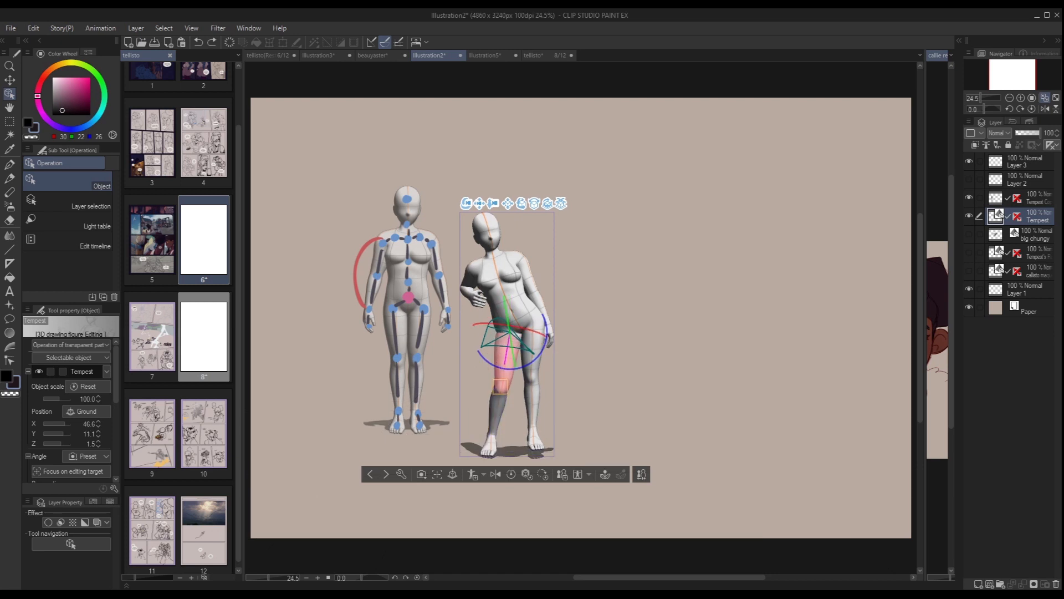
Fold both lower legs backward from the knees and bring up the waist's rotation rings.
{"action": "left_click", "coordinate": [533, 403]}
{"action": "left_click_drag", "start_coordinate": [533, 400], "coordinate": [533, 370]}
{"action": "left_click", "coordinate": [498, 409]}
{"action": "left_click_drag", "start_coordinate": [498, 405], "coordinate": [501, 370]}
{"action": "left_click", "coordinate": [515, 307]}
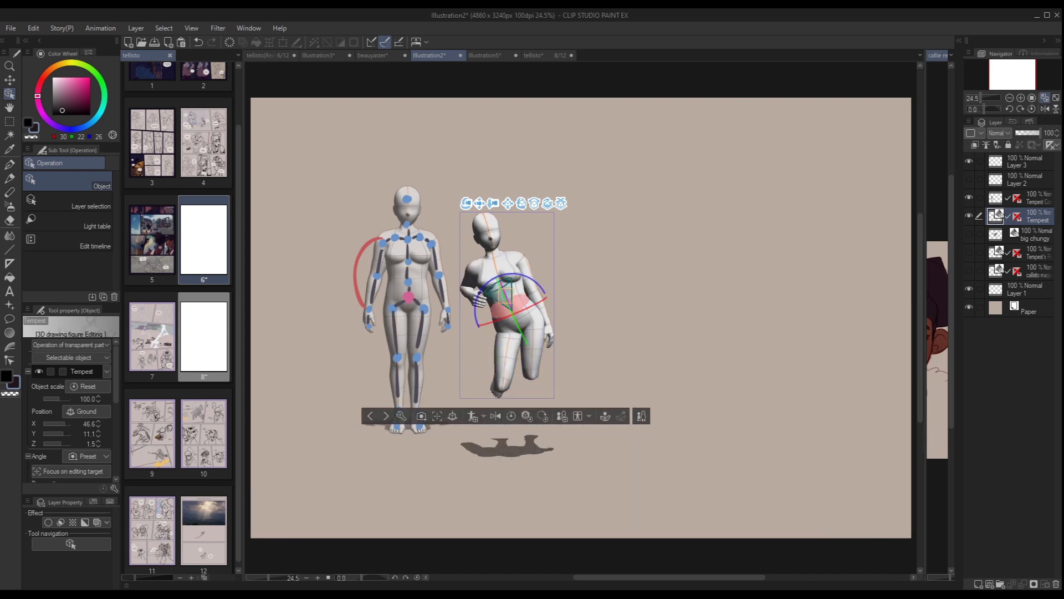
Undo the knee bends, hip tilt, raised hand and torso lean to restore the upright standing pose.
{"action": "left_click", "coordinate": [577, 354]}
{"action": "key", "text": "ctrl+z"}
{"action": "key", "text": "ctrl+z"}
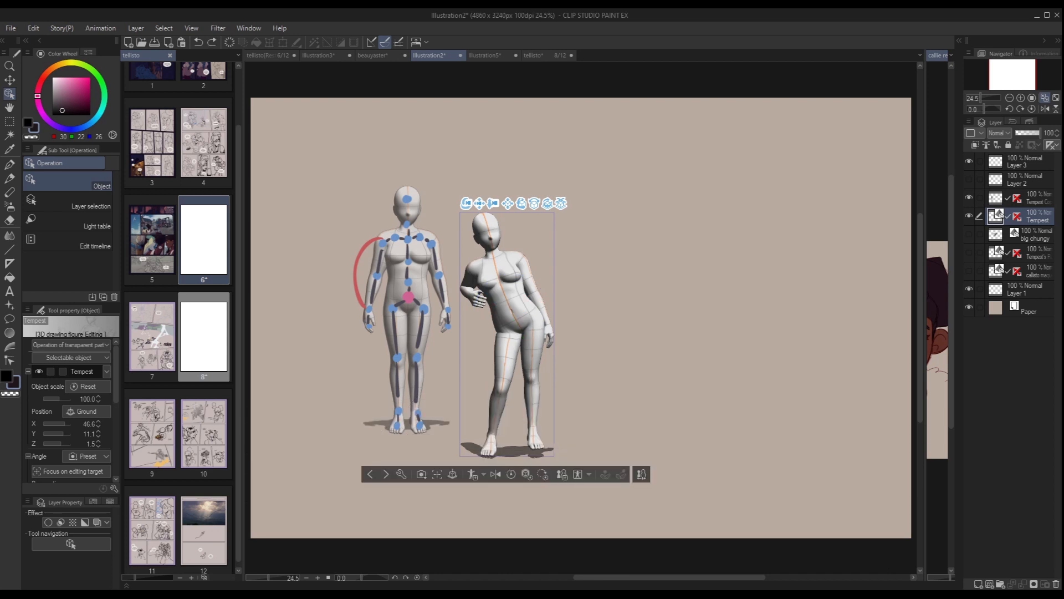
{"action": "key", "text": "ctrl+z"}
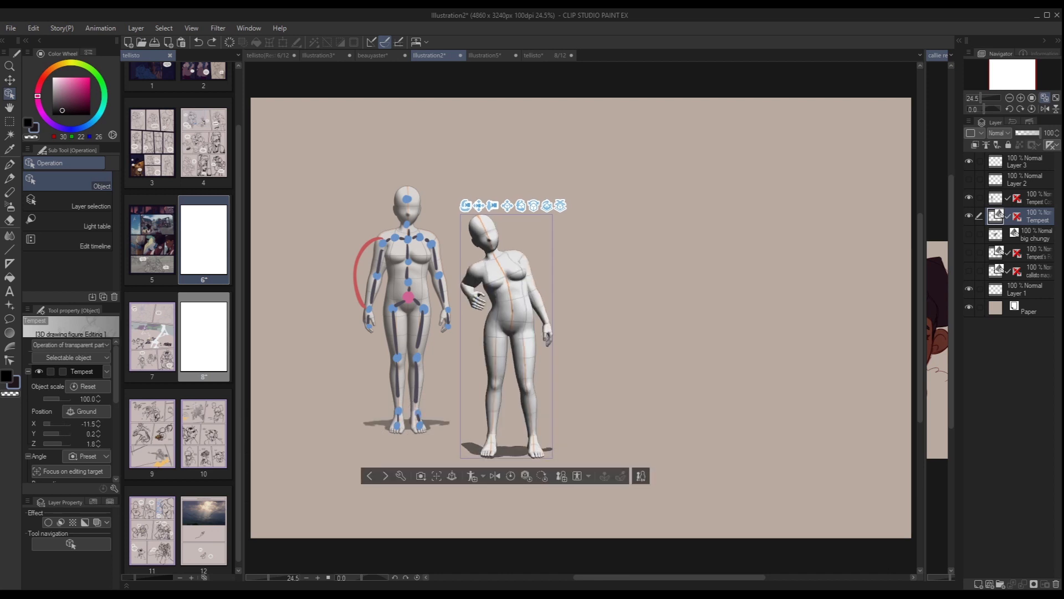
{"action": "key", "text": "ctrl+z"}
{"action": "key", "text": "ctrl+z"}
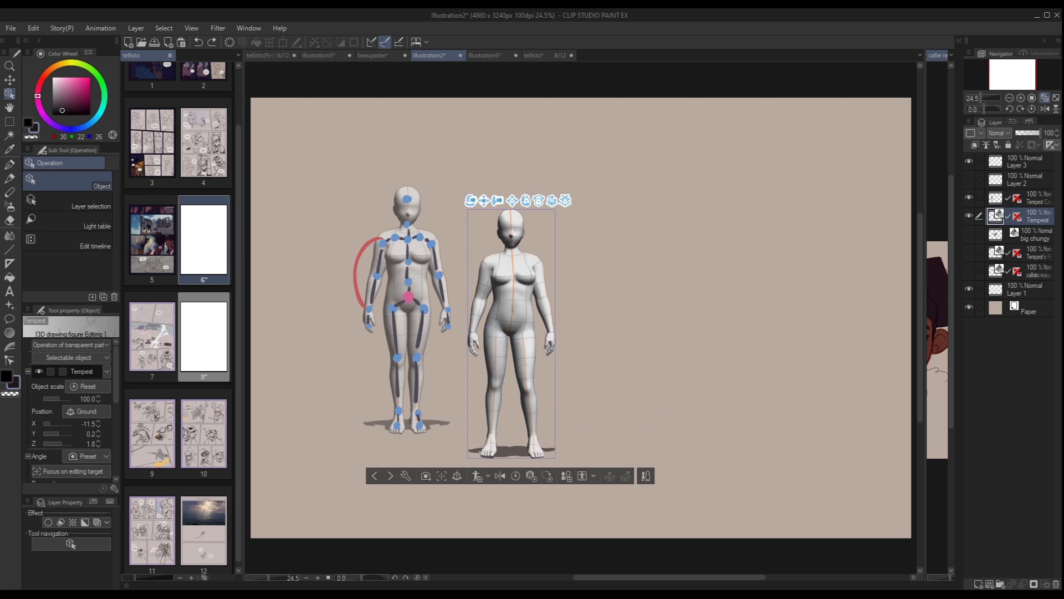